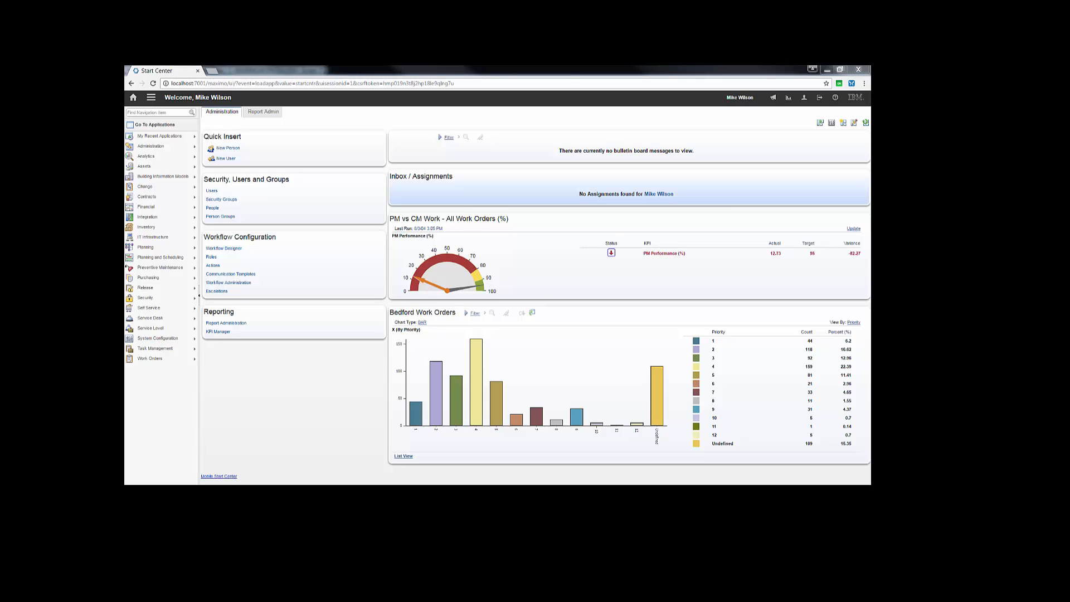
# Step: Open Map Manager, list all map records and open the one described as spatial
pyautogui.click(151, 100)
pyautogui.moveTo(172, 107)
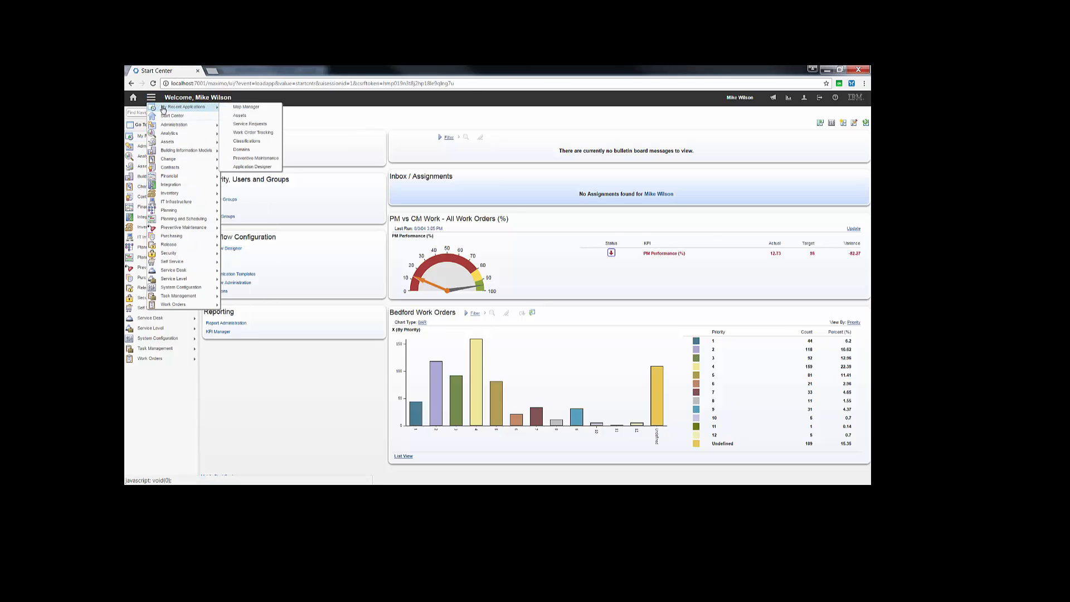
pyautogui.click(242, 108)
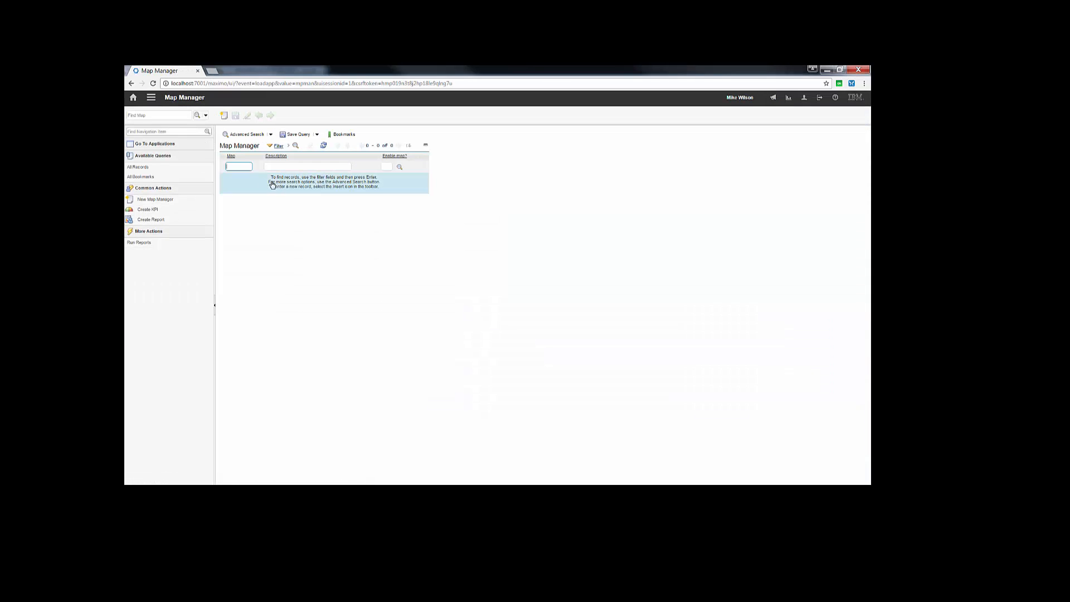
pyautogui.press('Return')
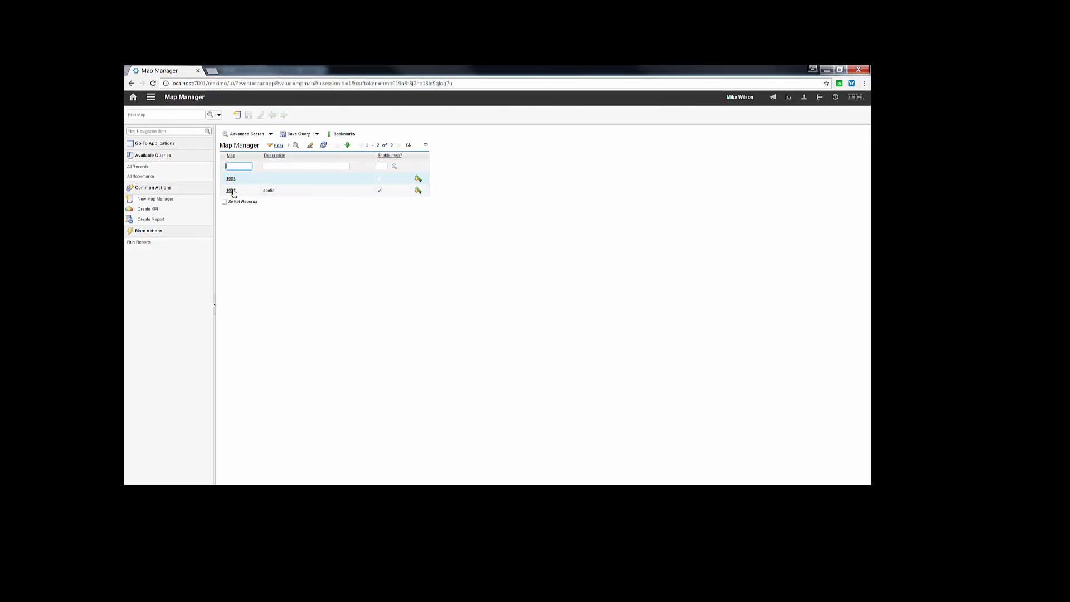
pyautogui.click(231, 191)
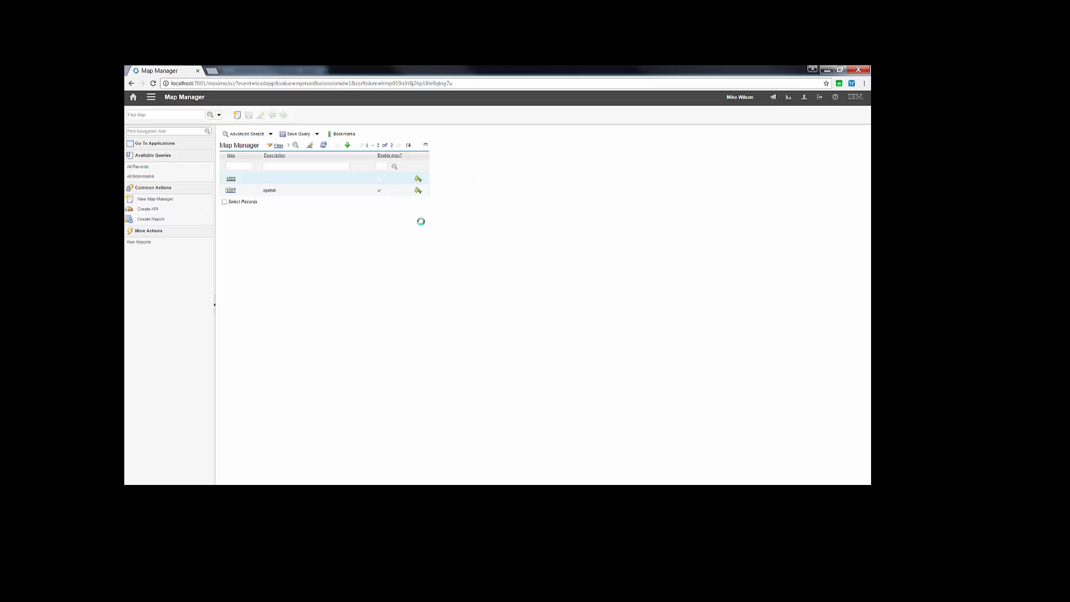
pyautogui.click(417, 190)
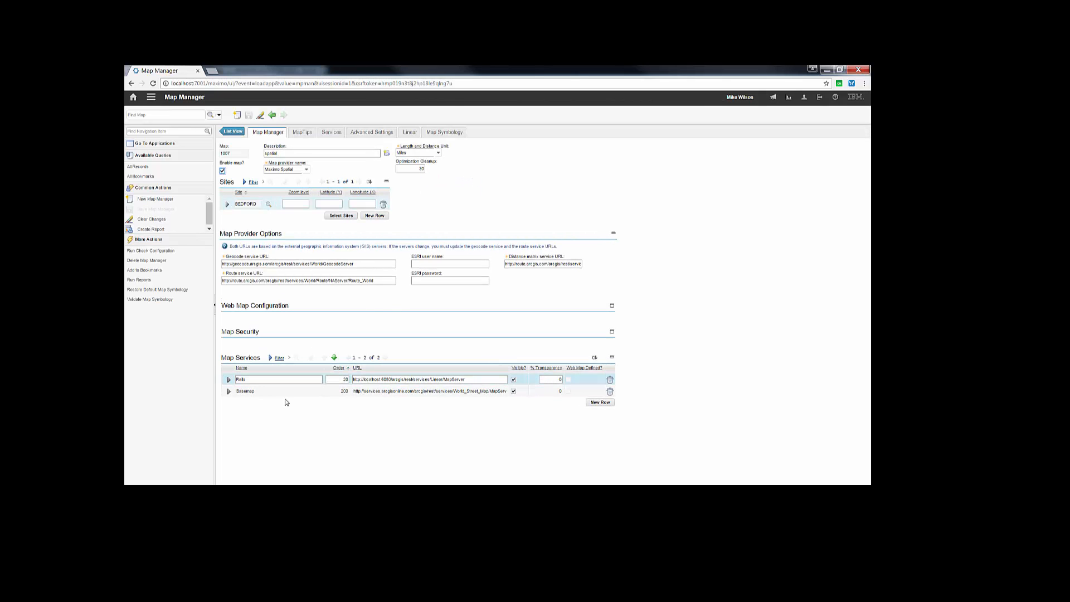
# Step: Examine the URLs of both map services, then the Rails service's layer details and its GIS object configuration
pyautogui.click(382, 381)
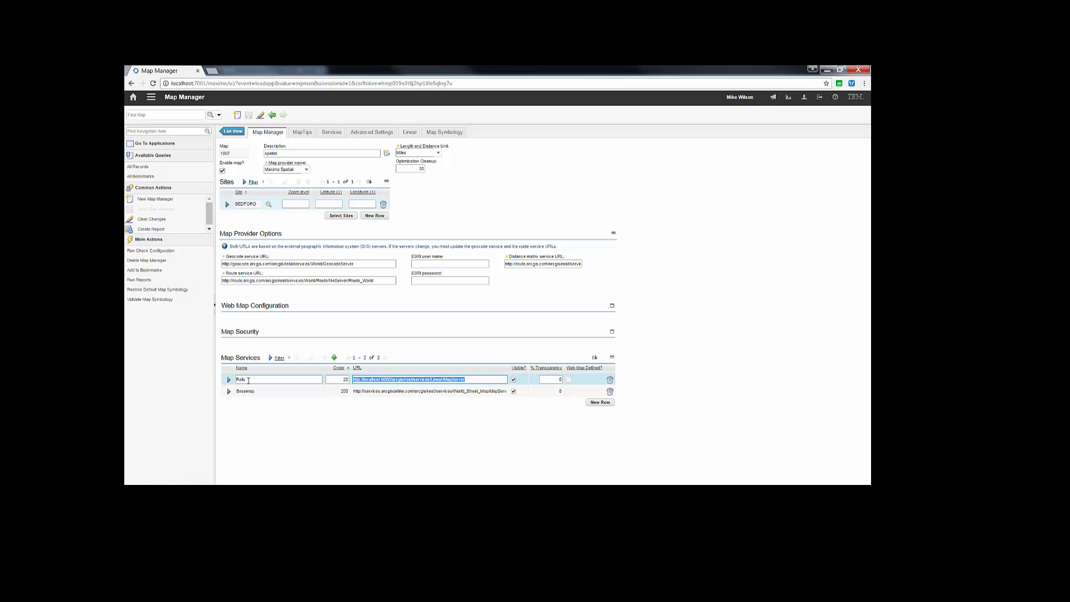
pyautogui.click(383, 393)
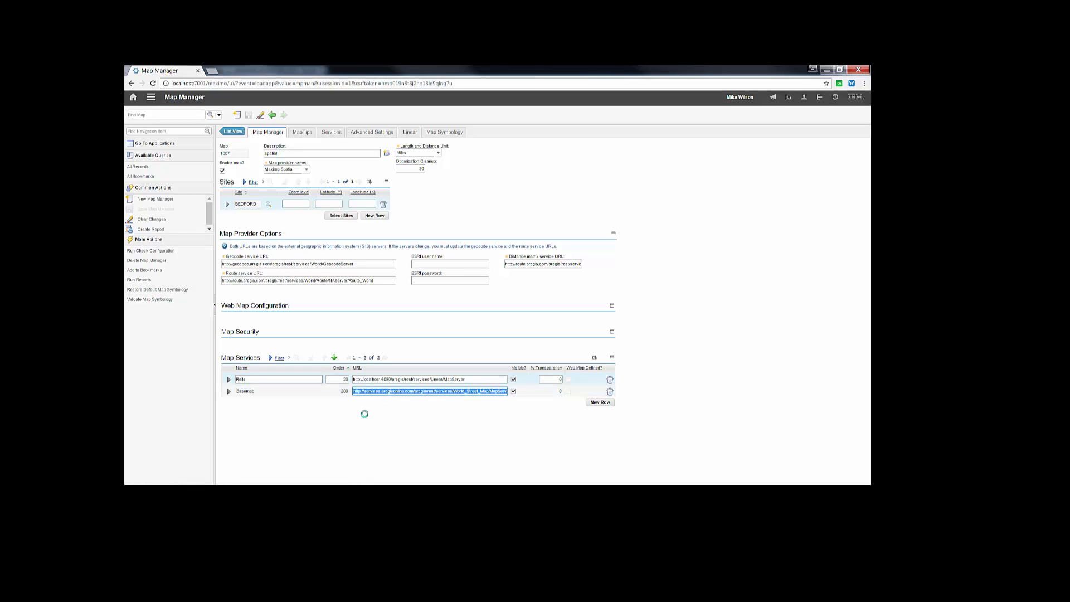
pyautogui.click(228, 379)
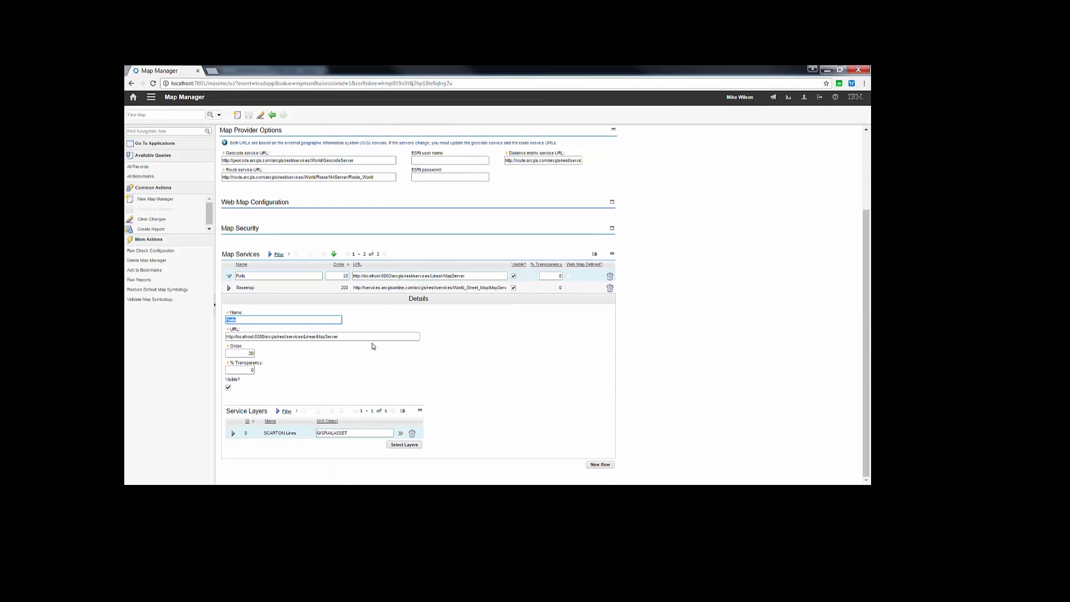
pyautogui.click(233, 433)
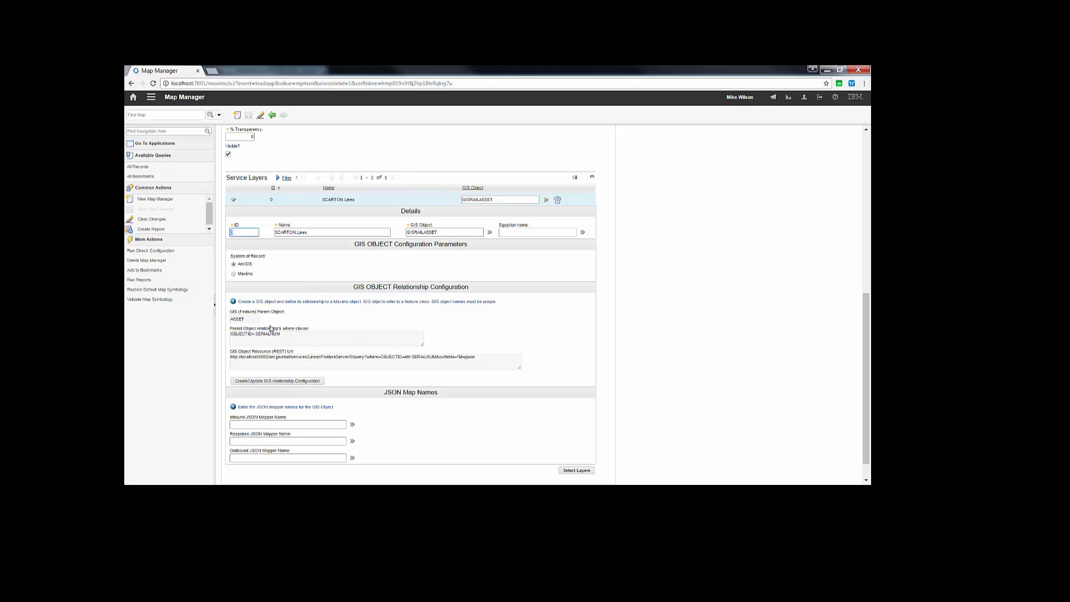
pyautogui.click(419, 231)
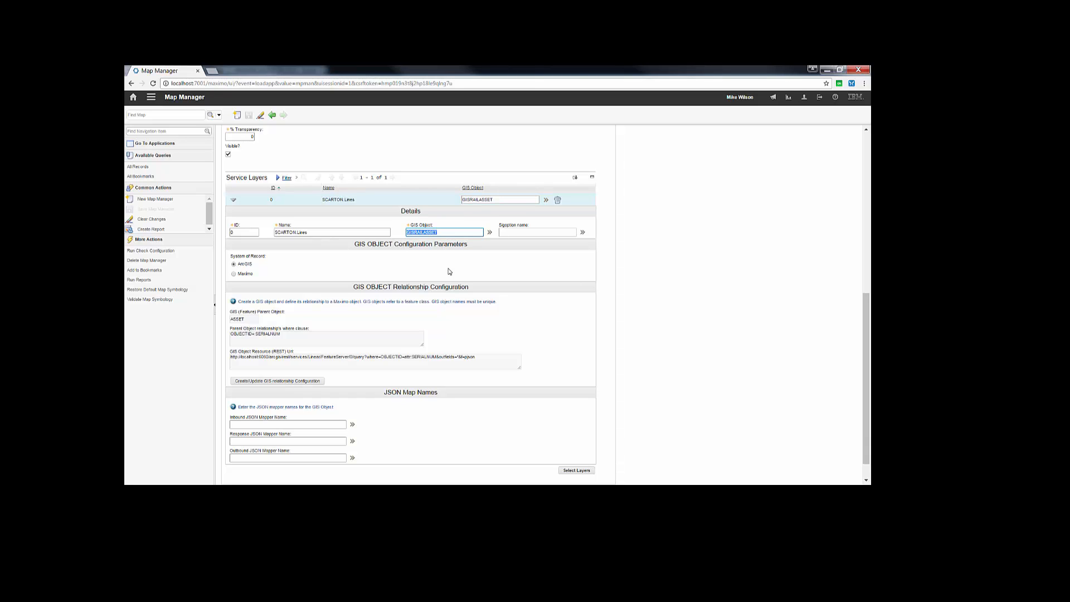
pyautogui.scroll(10, 452, 234)
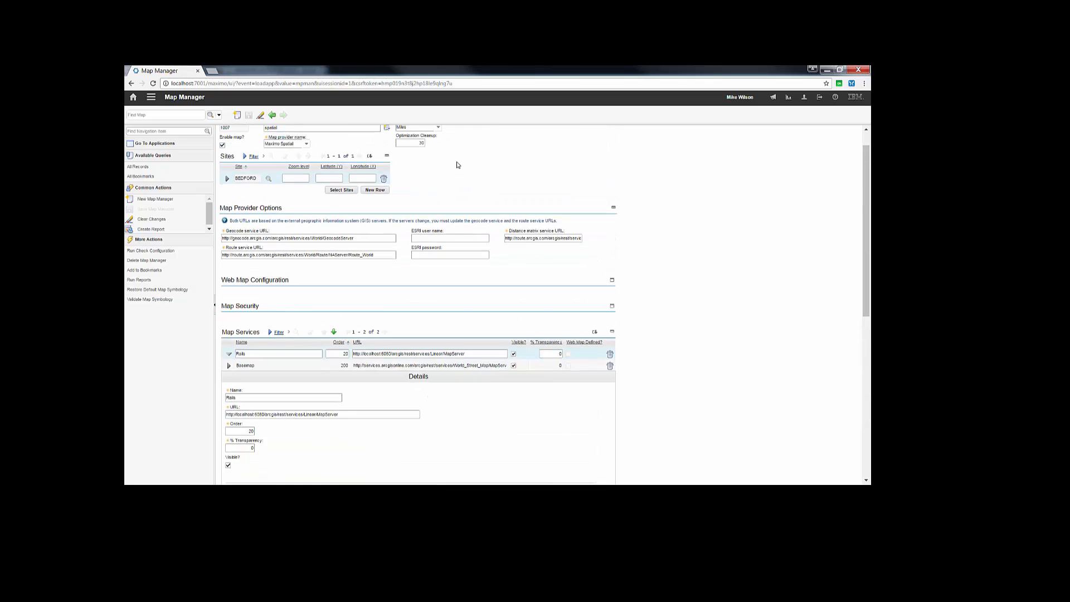
# Step: Open the map's linear configuration for the ASSET application and view its Features and Asset Specification layer details
pyautogui.click(412, 133)
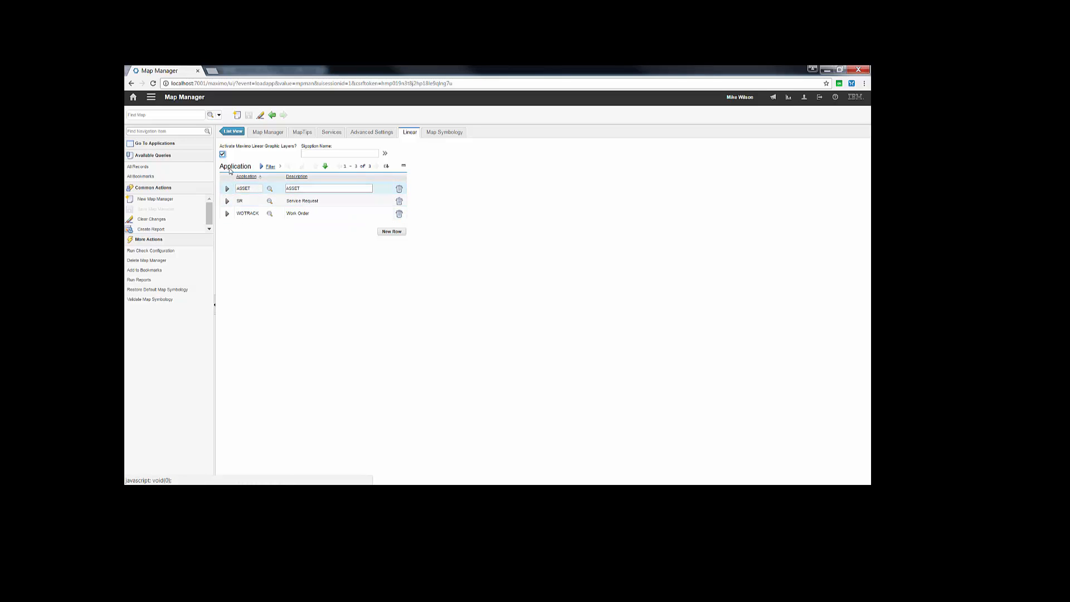
pyautogui.click(227, 189)
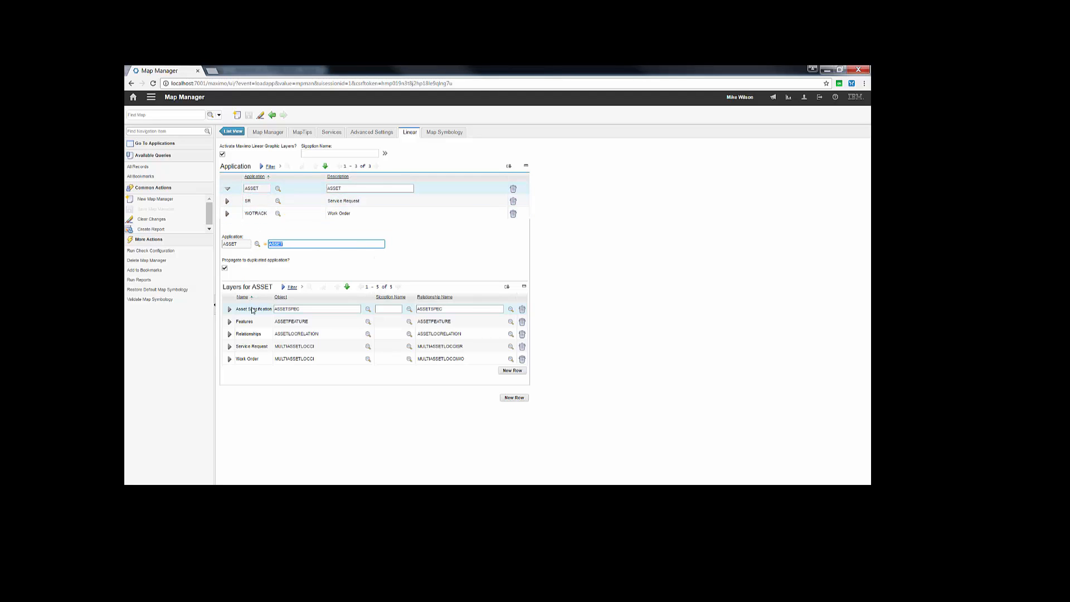
pyautogui.click(250, 319)
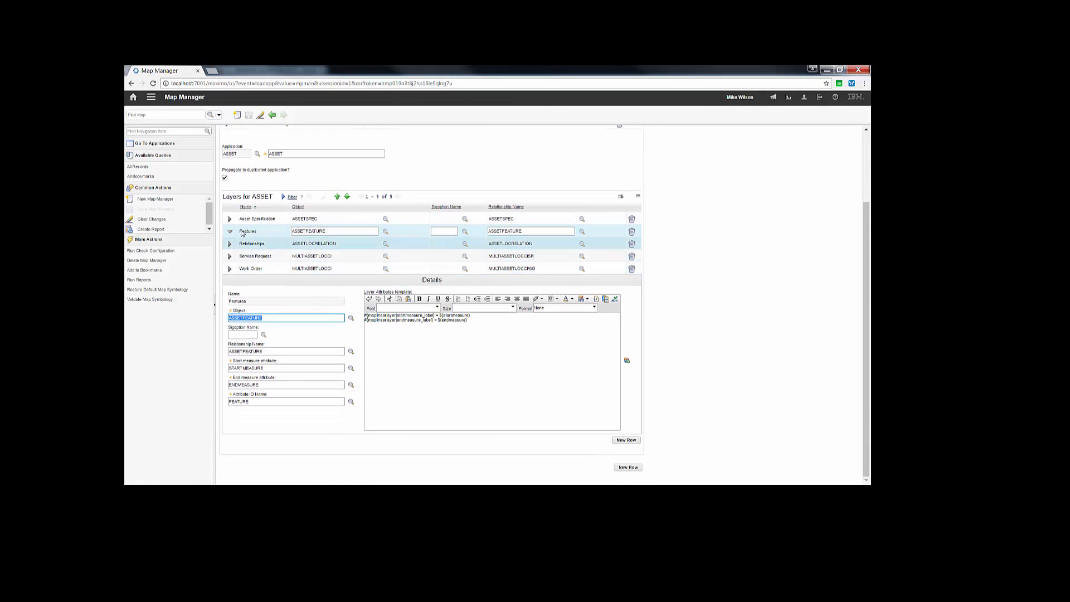
pyautogui.click(231, 220)
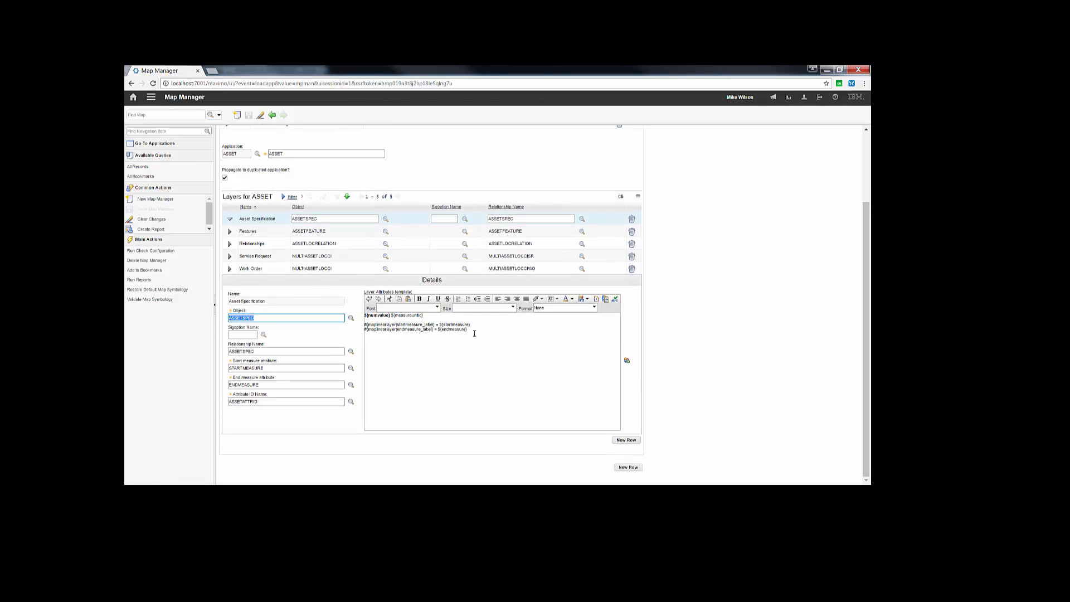
# Step: Examine the start measure, end measure and value expressions in the Asset Specification layer's attributes template
pyautogui.click(469, 329)
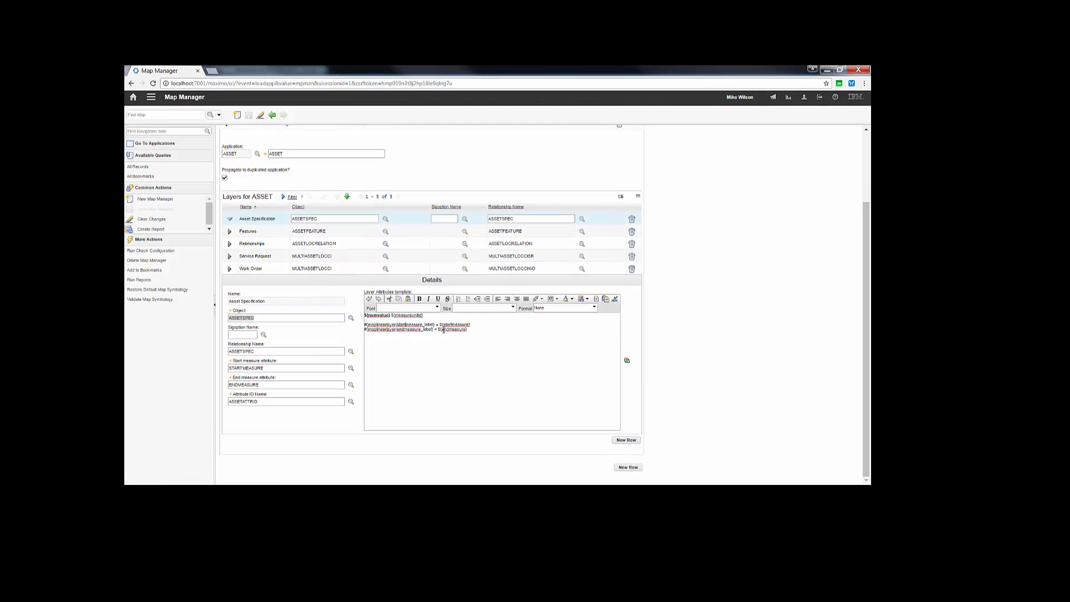
pyautogui.moveTo(467, 329); pyautogui.dragTo(364, 325)
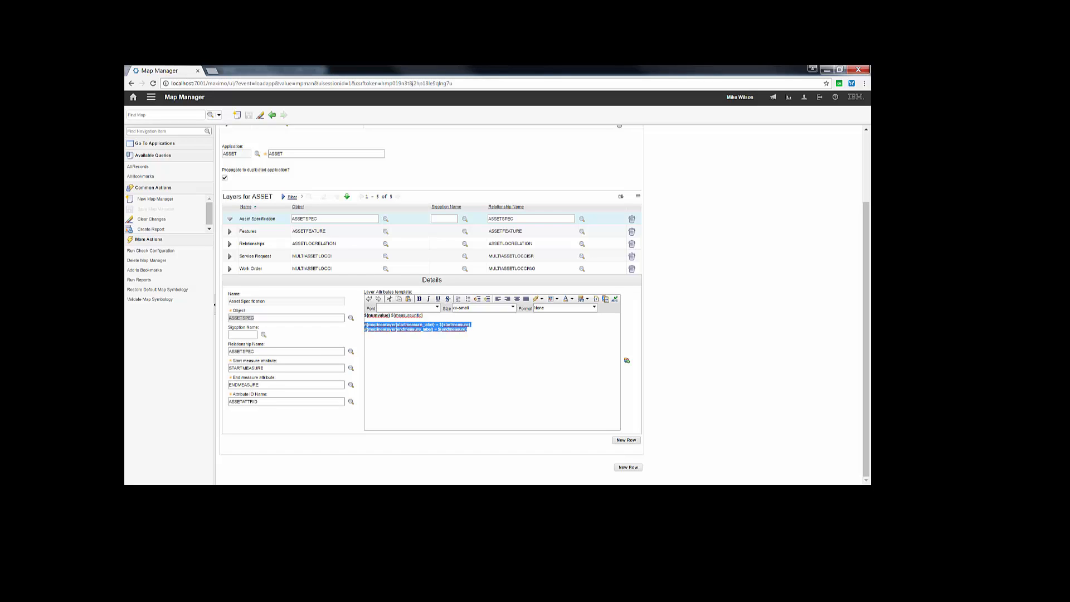
pyautogui.click(453, 330)
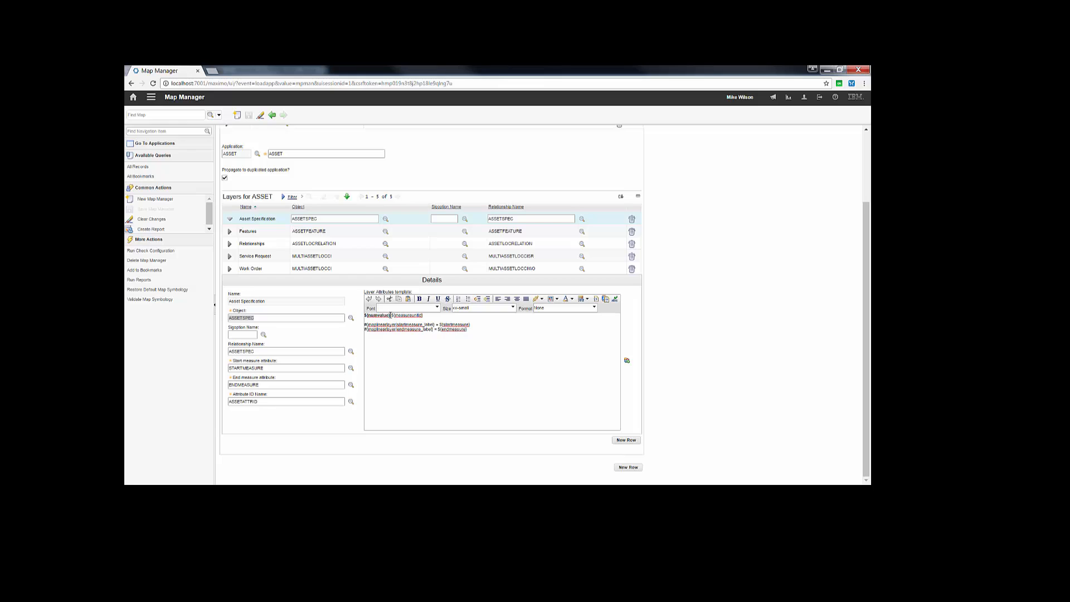
pyautogui.doubleClick(399, 315)
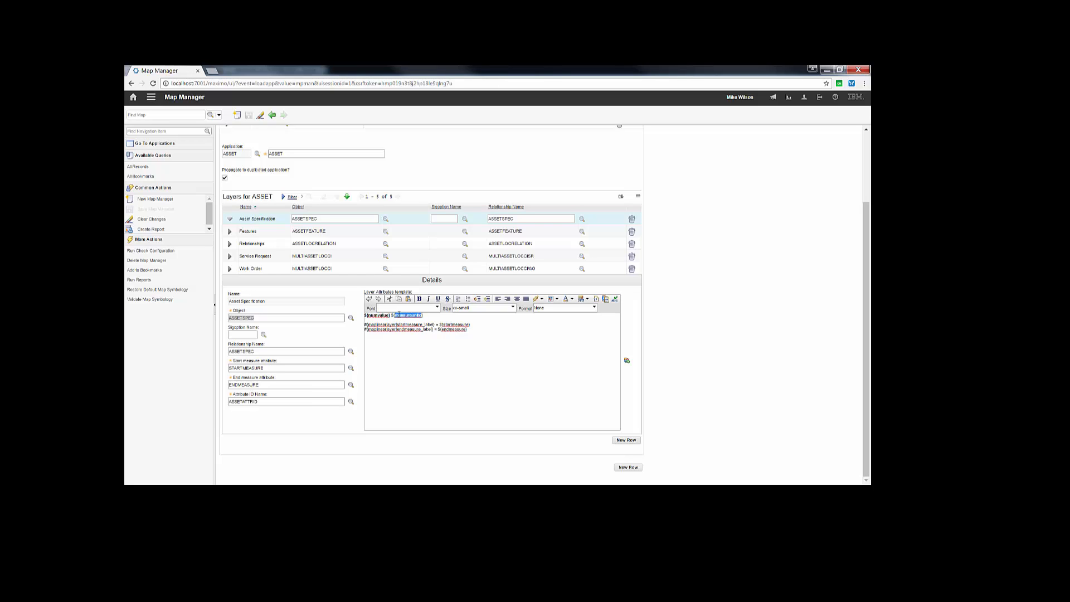
pyautogui.click(440, 353)
pyautogui.scroll(3, 438, 352)
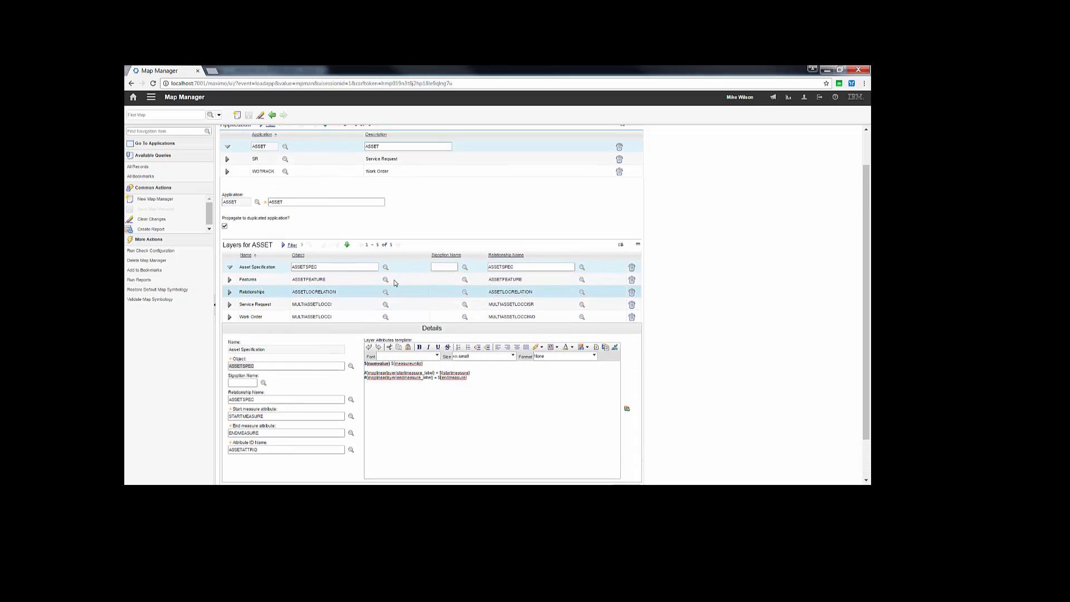
# Step: Switch to the Assets application, list the assets and open the linear asset LA01
pyautogui.click(154, 100)
pyautogui.click(238, 115)
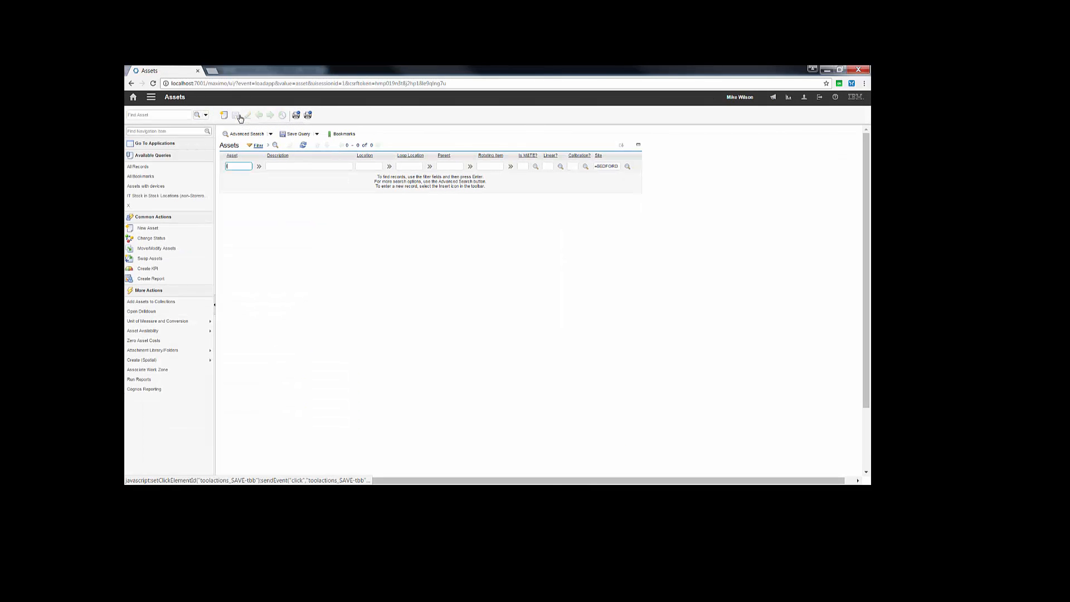
pyautogui.press('Return')
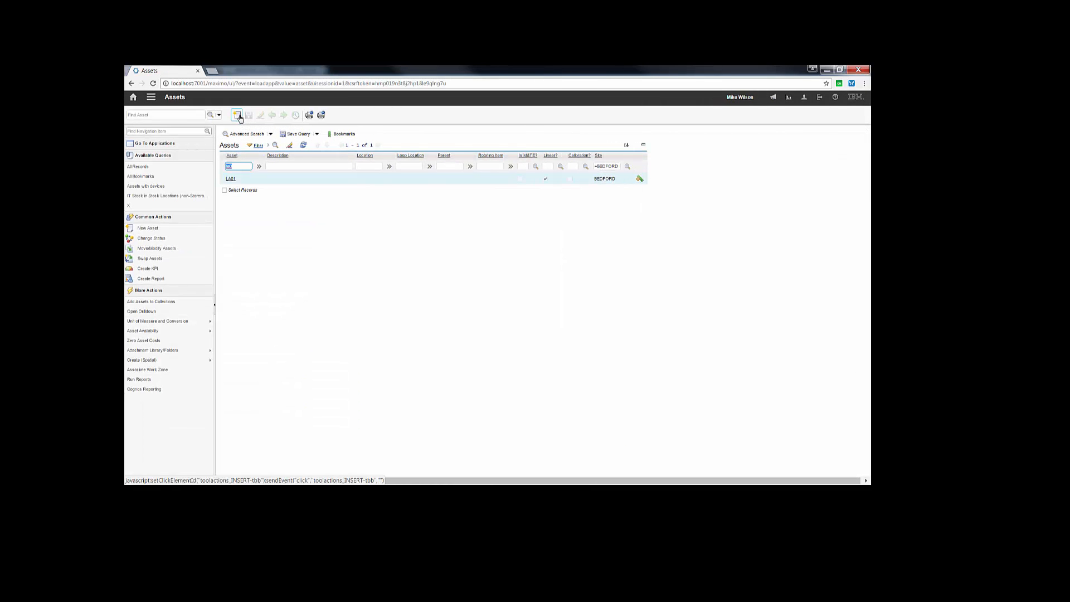
pyautogui.click(232, 178)
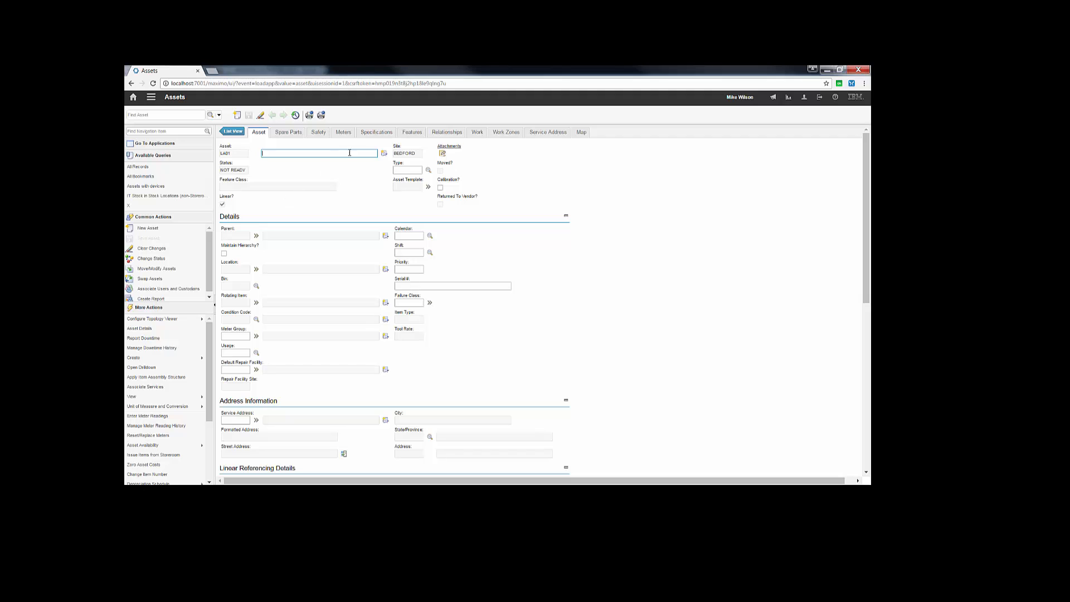
# Step: Review the asset's SPEED specifications with their measures, numeric values and units, and its Mile Post feature
pyautogui.click(374, 136)
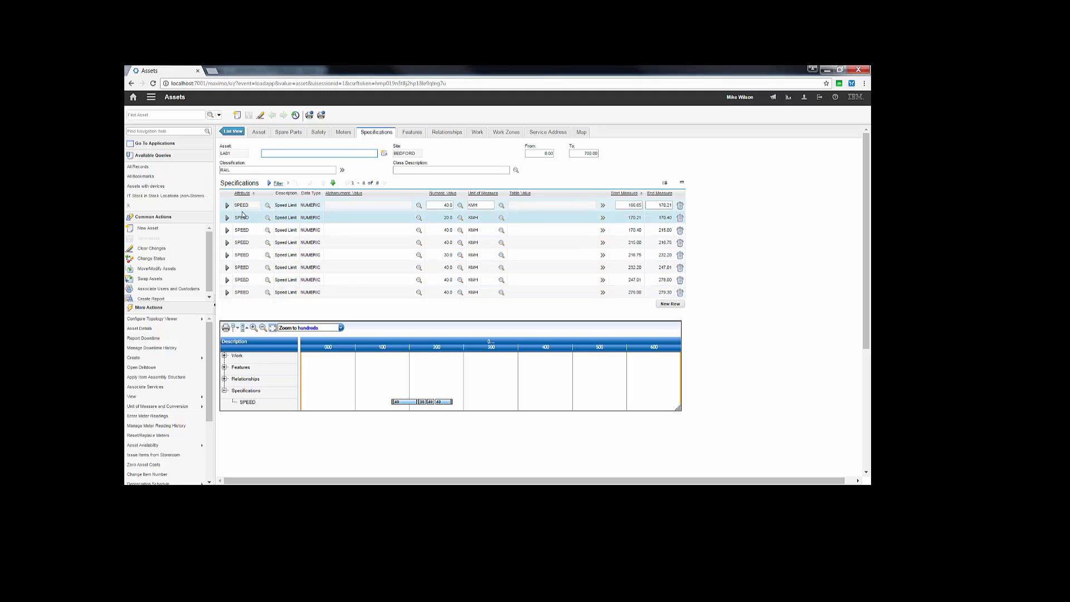
pyautogui.click(632, 205)
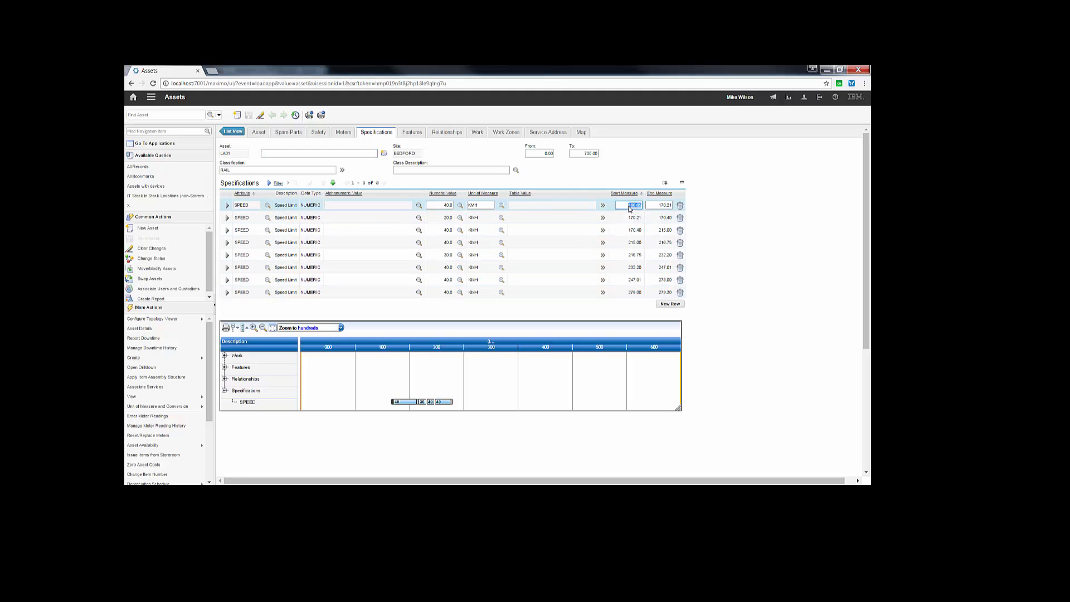
pyautogui.press('Tab')
pyautogui.click(441, 205)
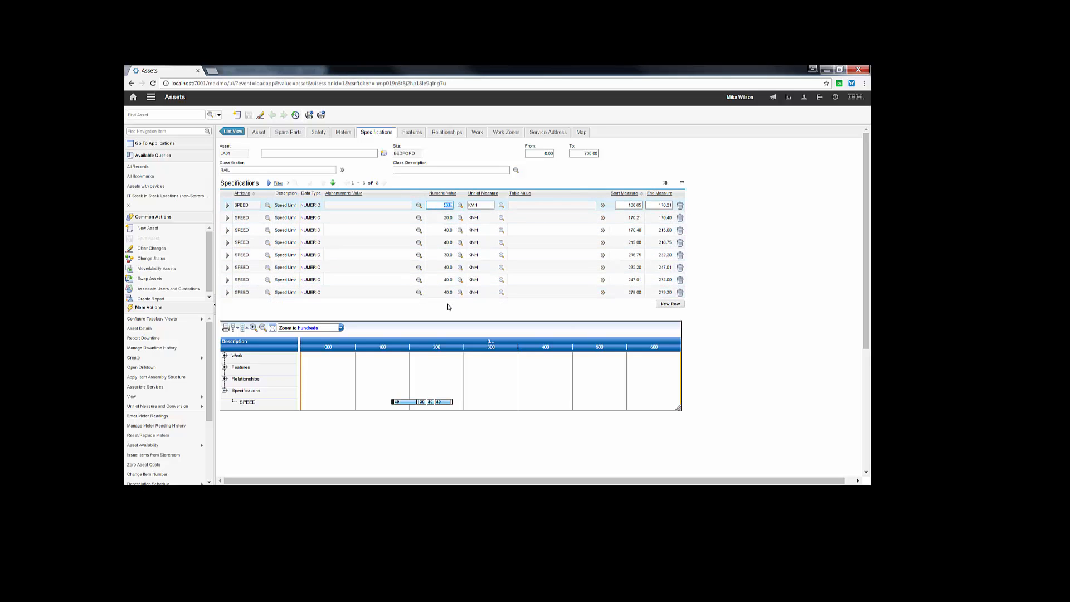
pyautogui.click(482, 205)
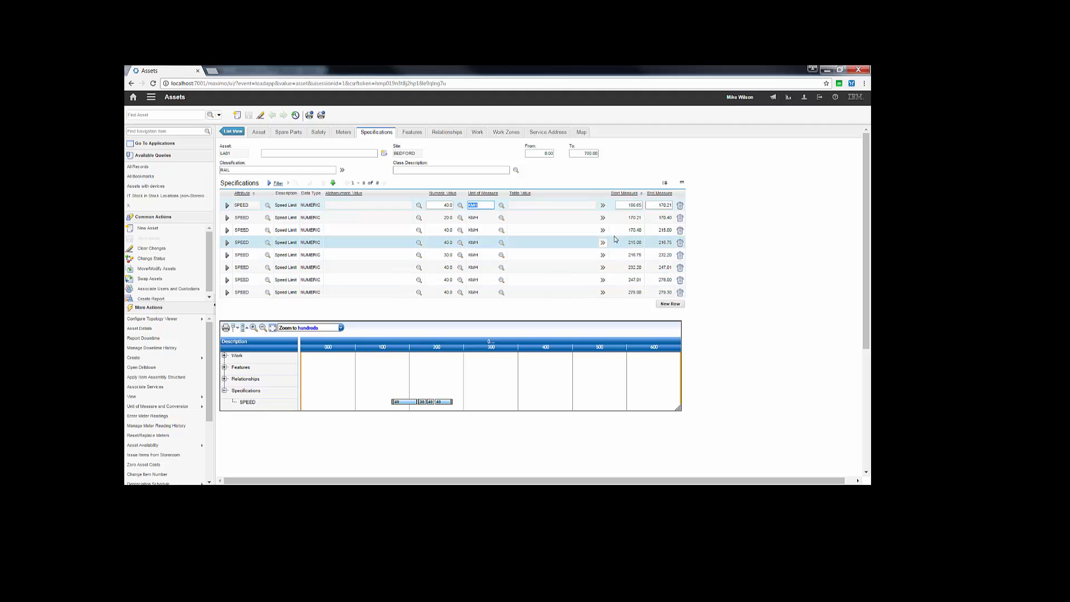
pyautogui.click(420, 136)
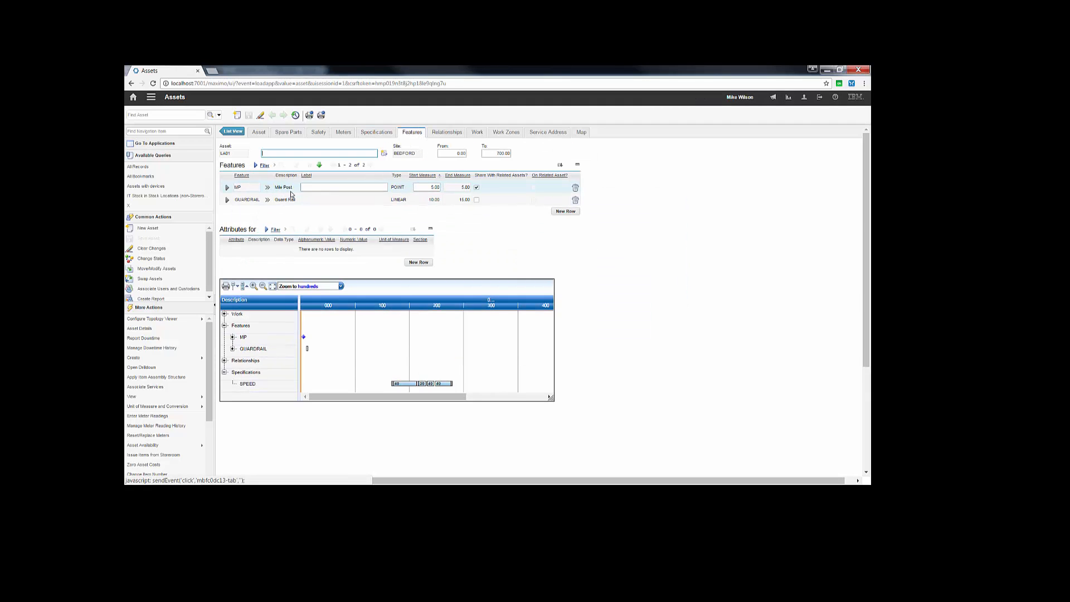
pyautogui.click(242, 188)
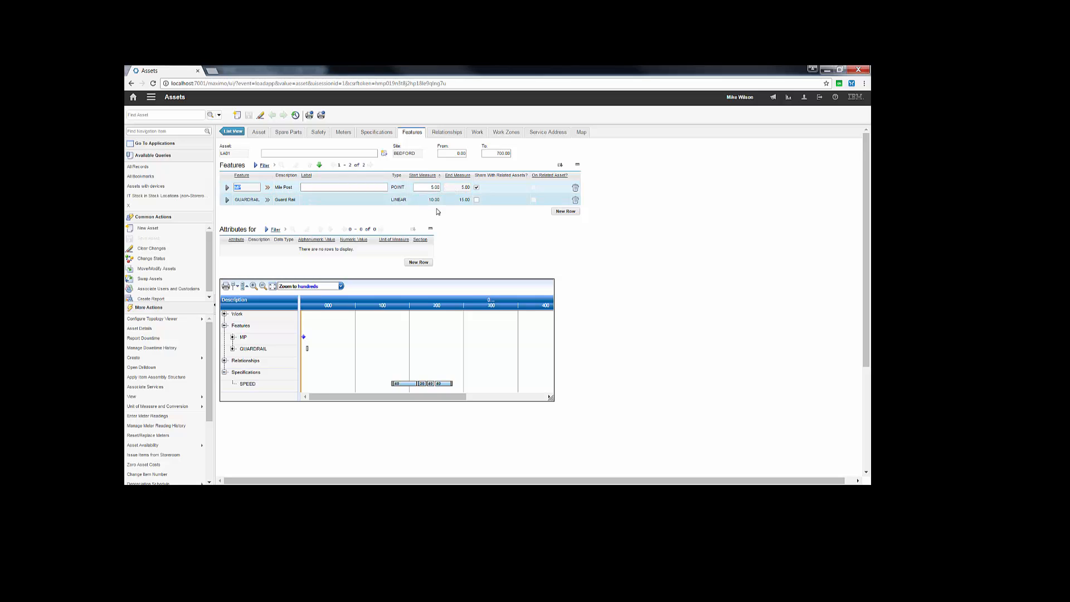
# Step: View the asset's relationships, dismiss the error log, and inspect the INCLUDES relationship's source start and end measures
pyautogui.click(448, 133)
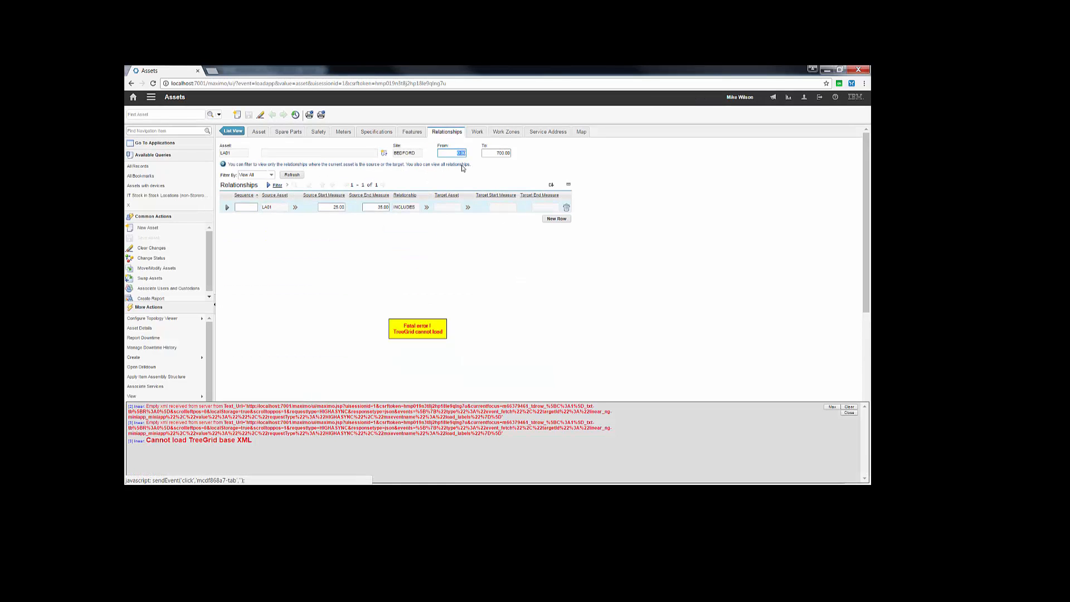
pyautogui.click(849, 412)
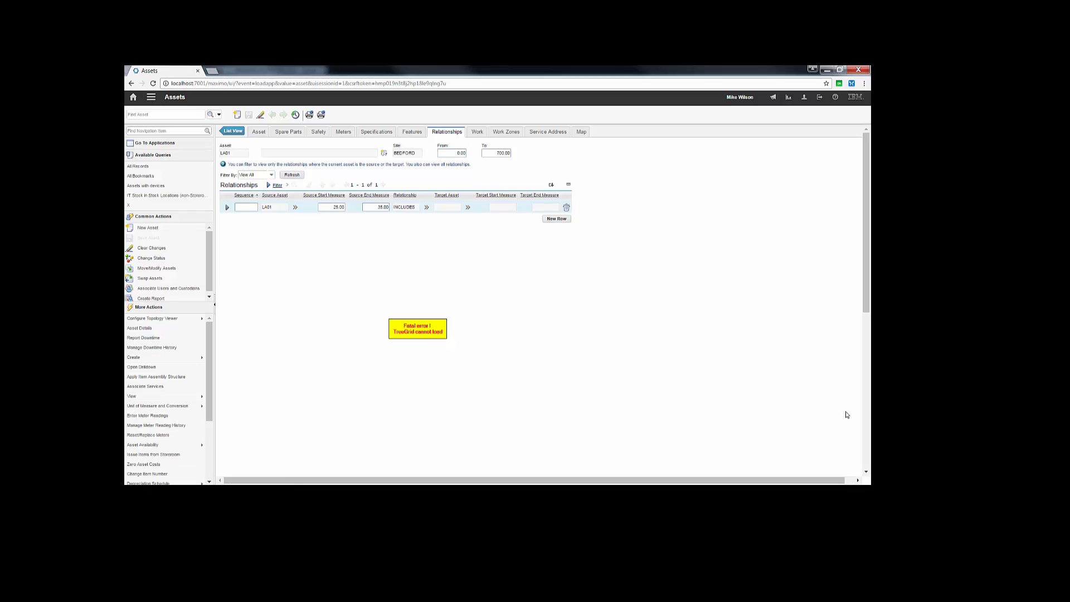
pyautogui.click(227, 207)
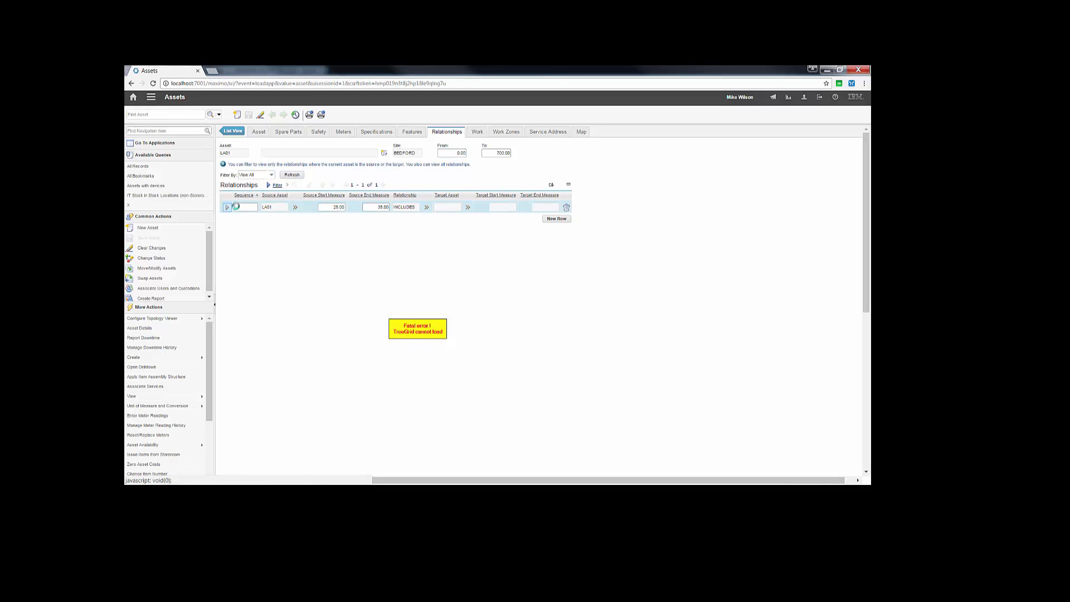
pyautogui.click(331, 209)
pyautogui.click(365, 208)
pyautogui.click(367, 207)
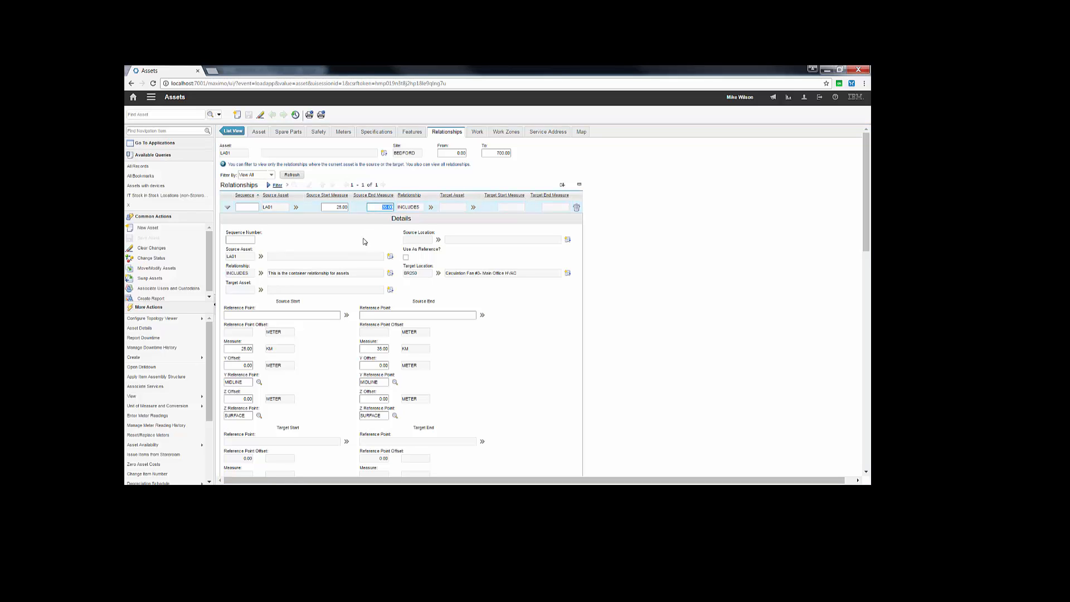
pyautogui.click(228, 206)
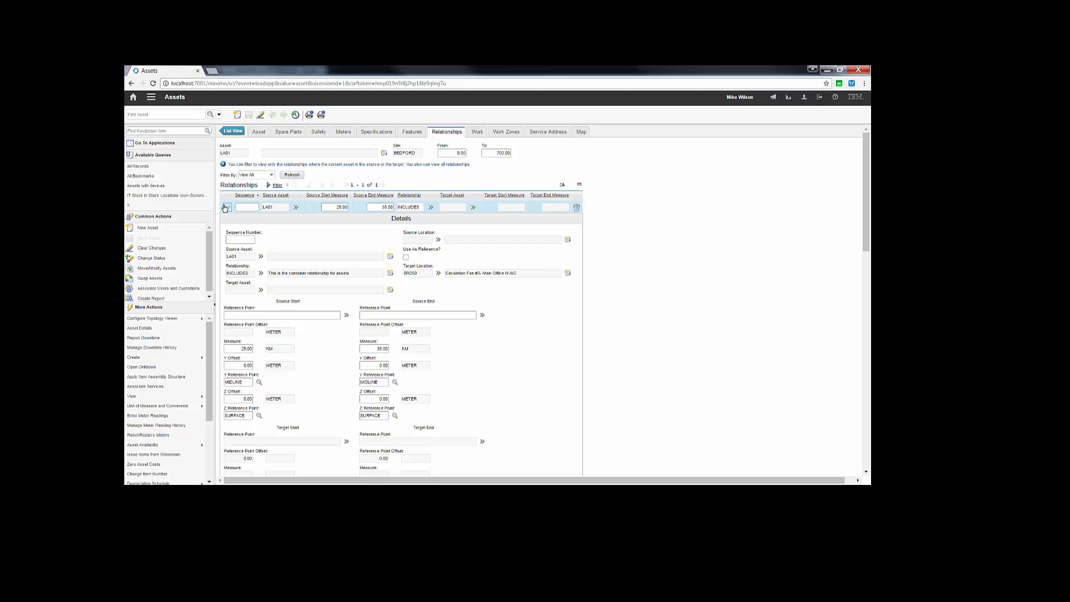
# Step: Review the asset's work orders and tickets, and display the asset's map
pyautogui.click(477, 133)
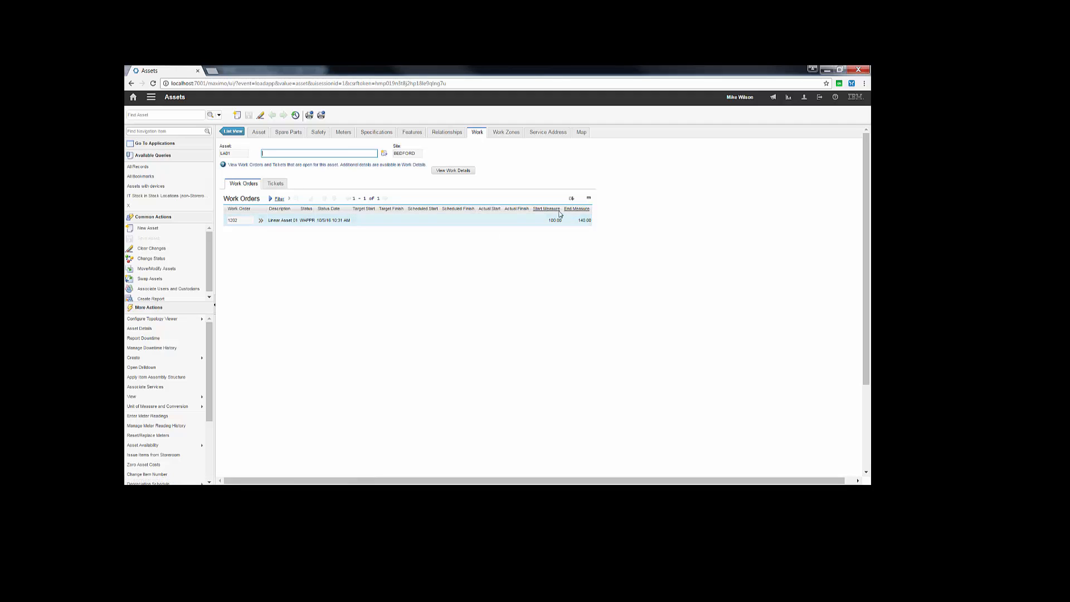
pyautogui.click(285, 185)
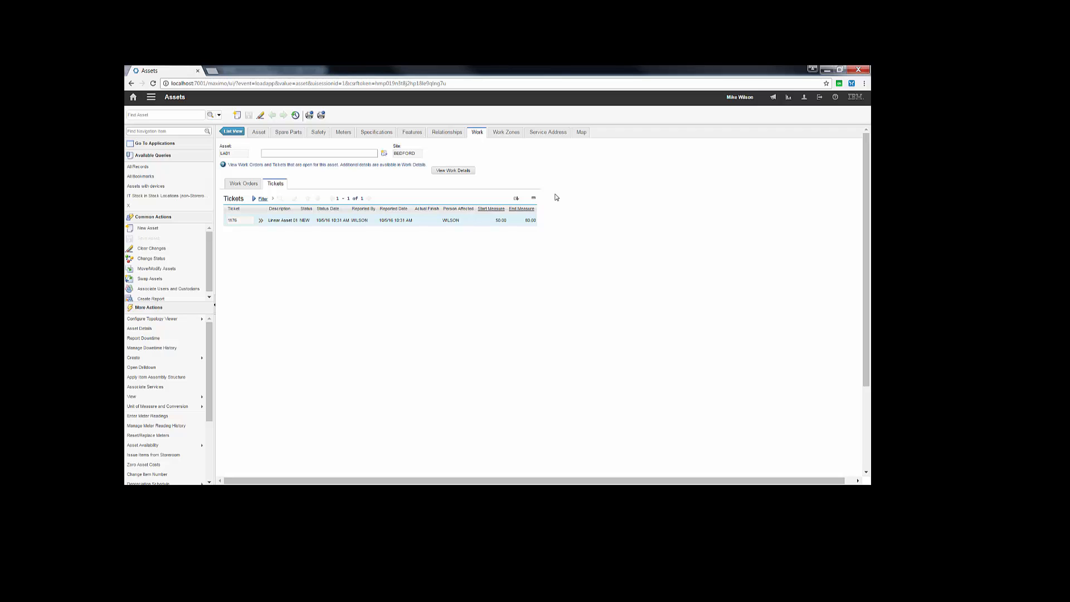
pyautogui.click(583, 136)
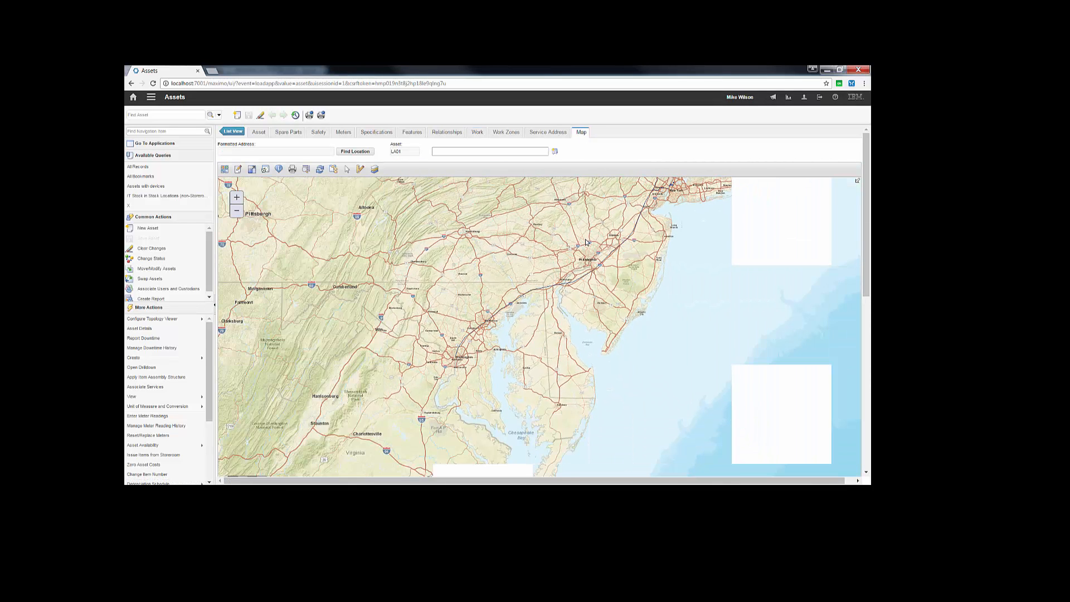
# Step: Identify the I-95N line between Washington and New York, link it to the current asset, and dismiss its details
pyautogui.moveTo(586, 243); pyautogui.dragTo(503, 263)
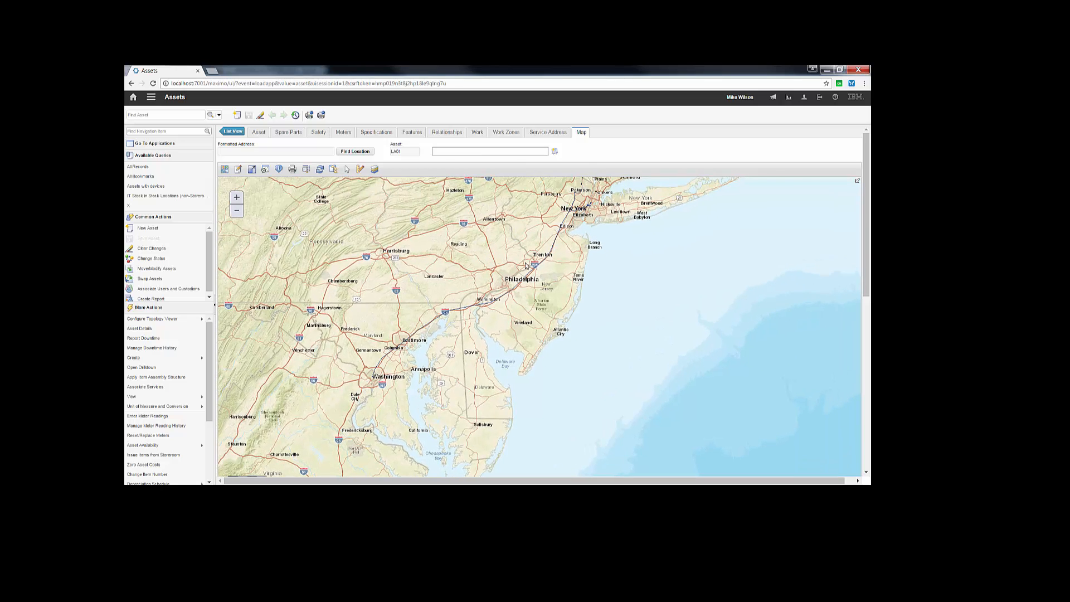
pyautogui.moveTo(543, 241); pyautogui.dragTo(529, 258)
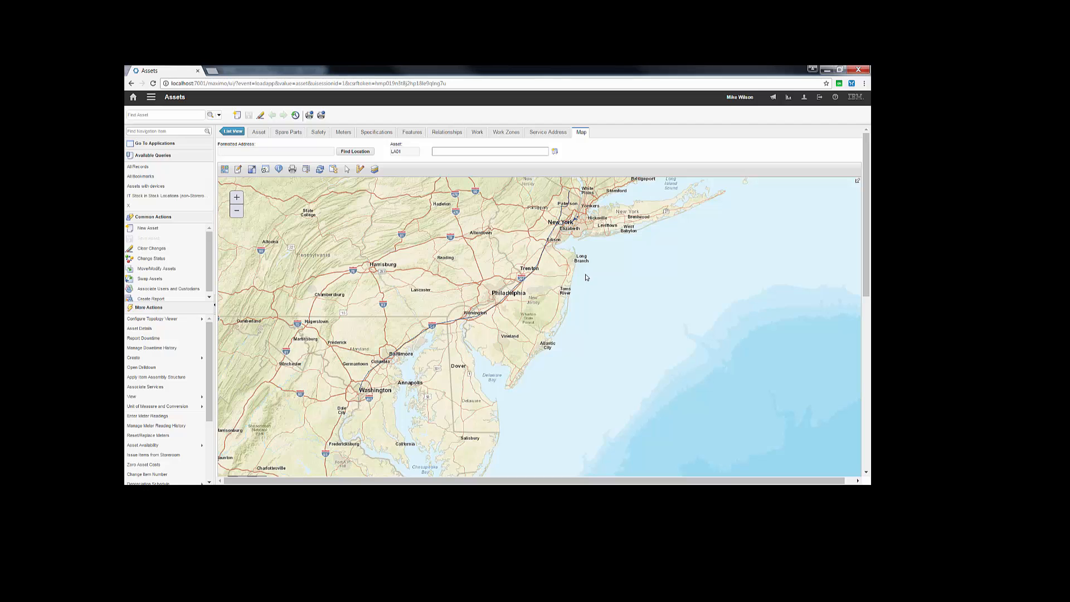
pyautogui.moveTo(566, 291); pyautogui.dragTo(568, 301)
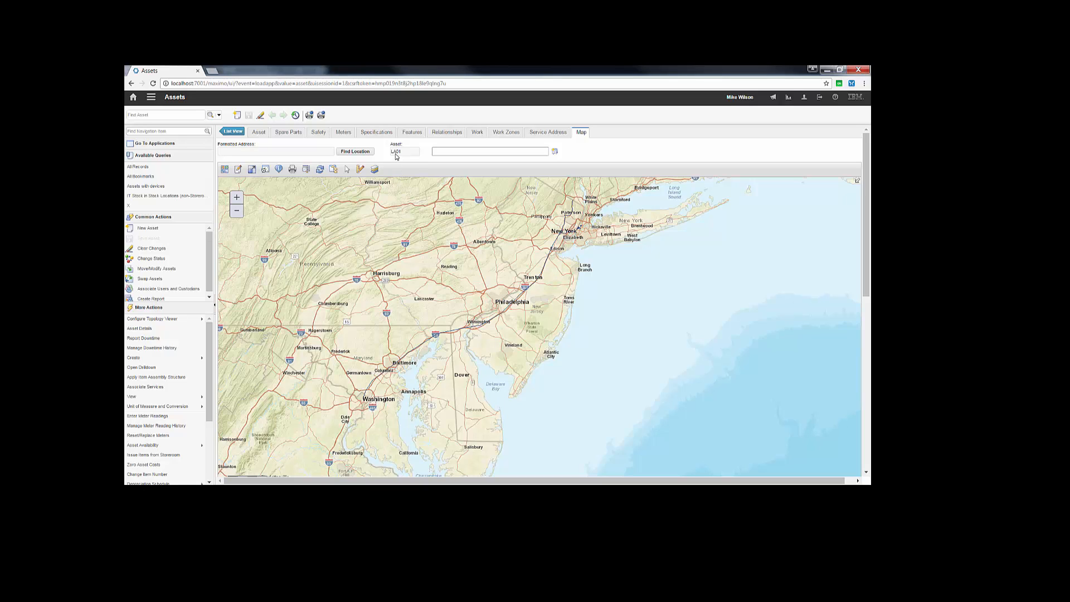
pyautogui.click(279, 170)
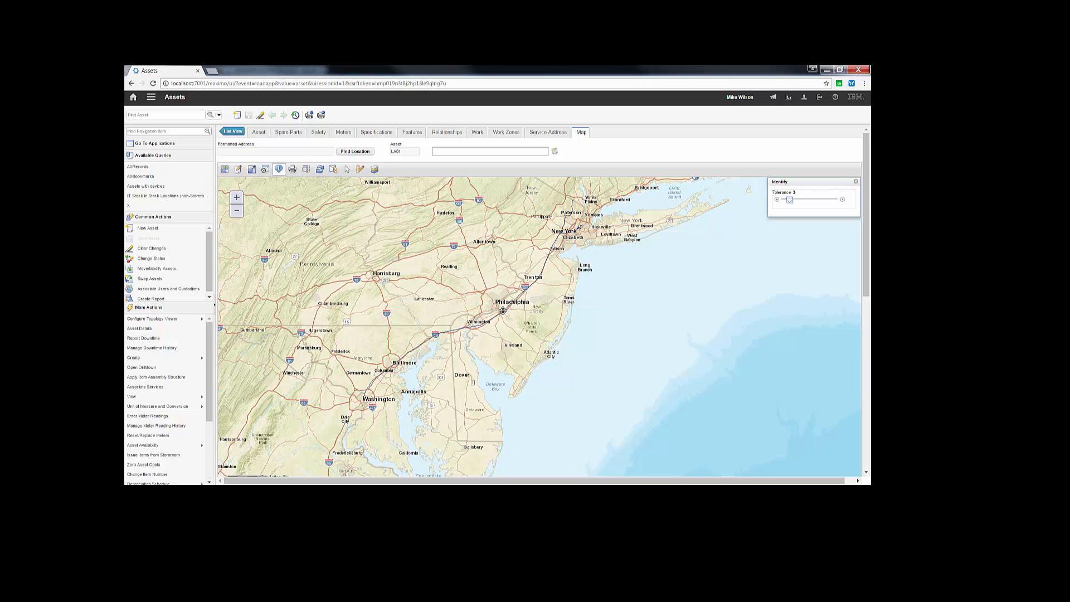
pyautogui.click(504, 313)
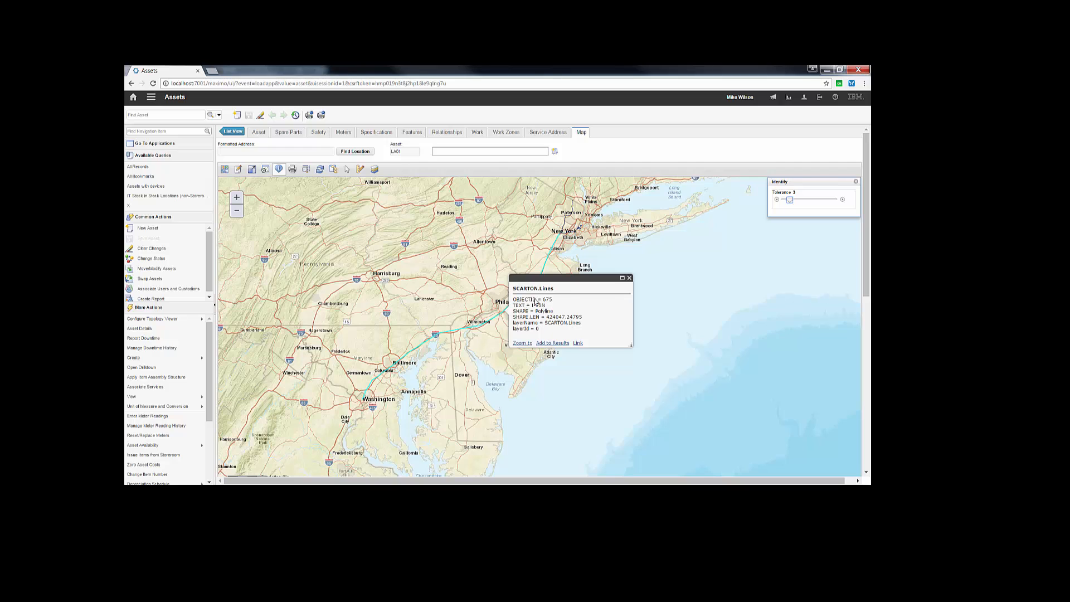
pyautogui.moveTo(541, 278); pyautogui.dragTo(680, 315)
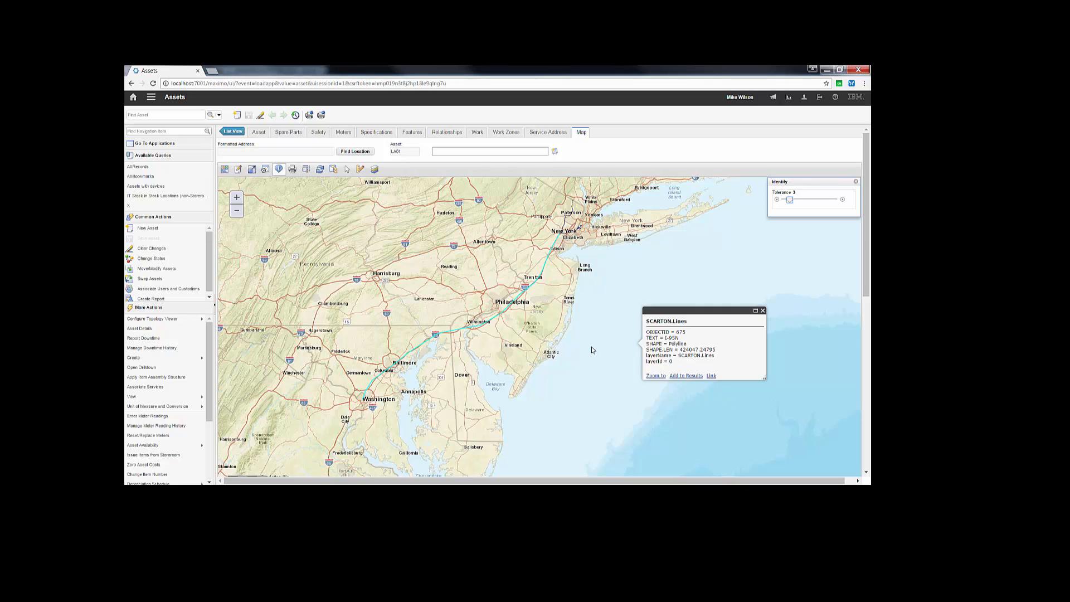
pyautogui.click(711, 376)
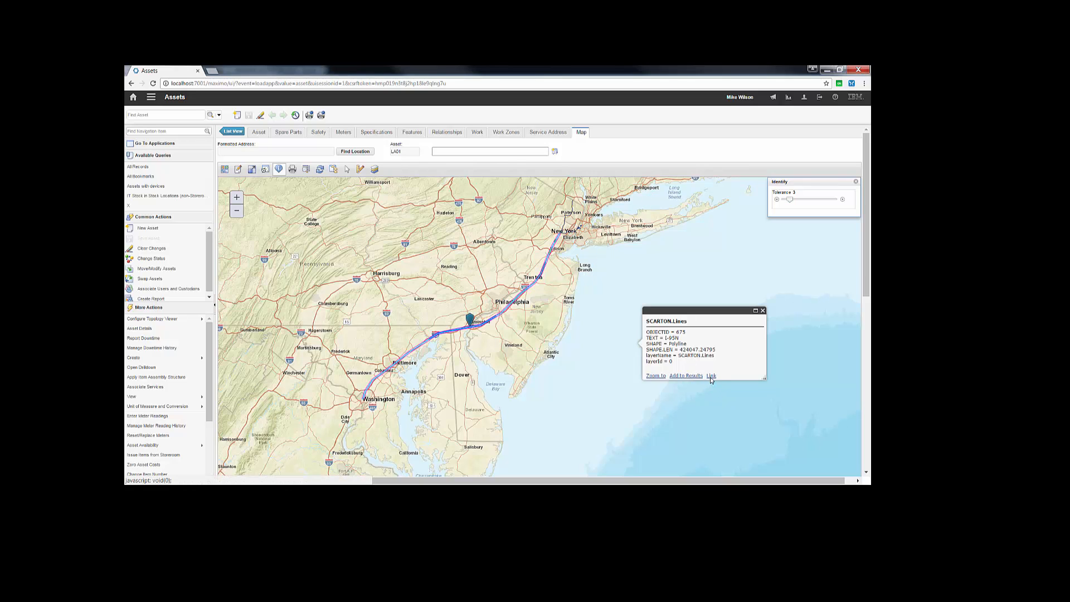
pyautogui.click(762, 311)
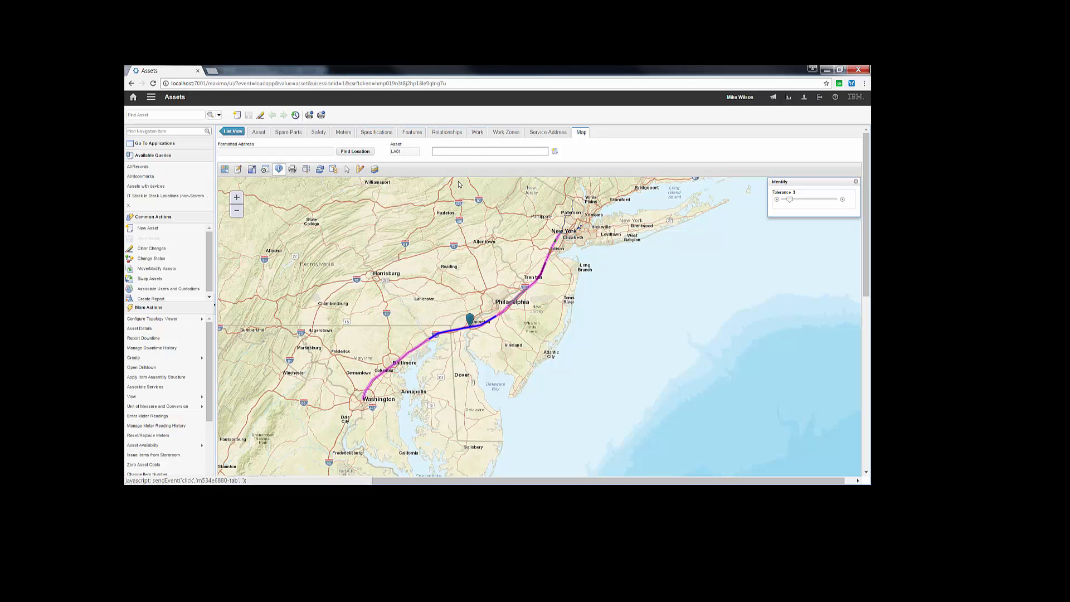
# Step: Identify the linked line at two spots near Trenton, closing the details each time
pyautogui.moveTo(491, 240); pyautogui.dragTo(463, 247)
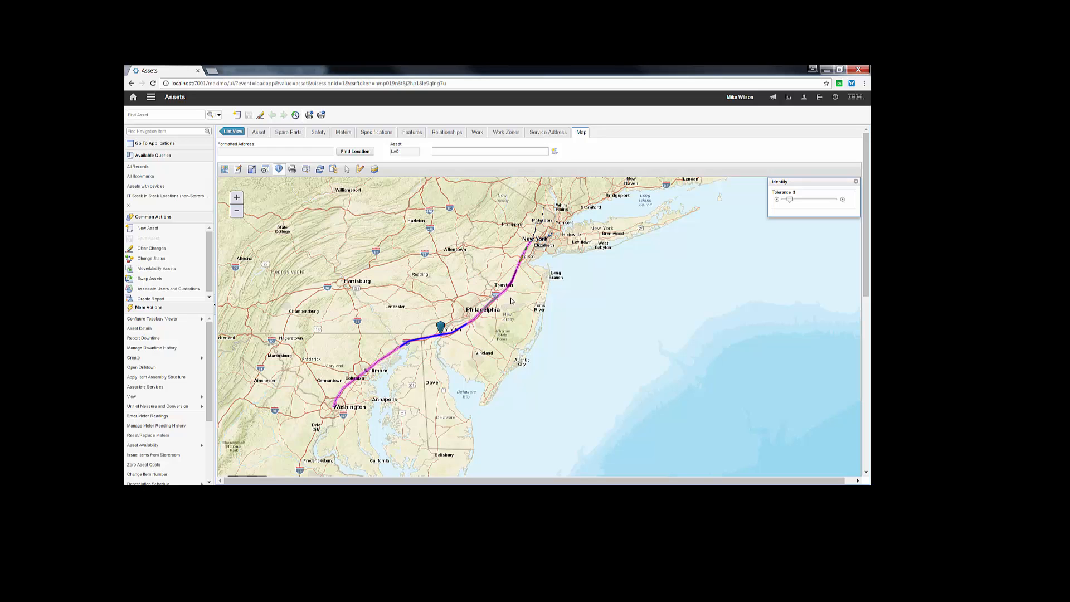
pyautogui.click(511, 284)
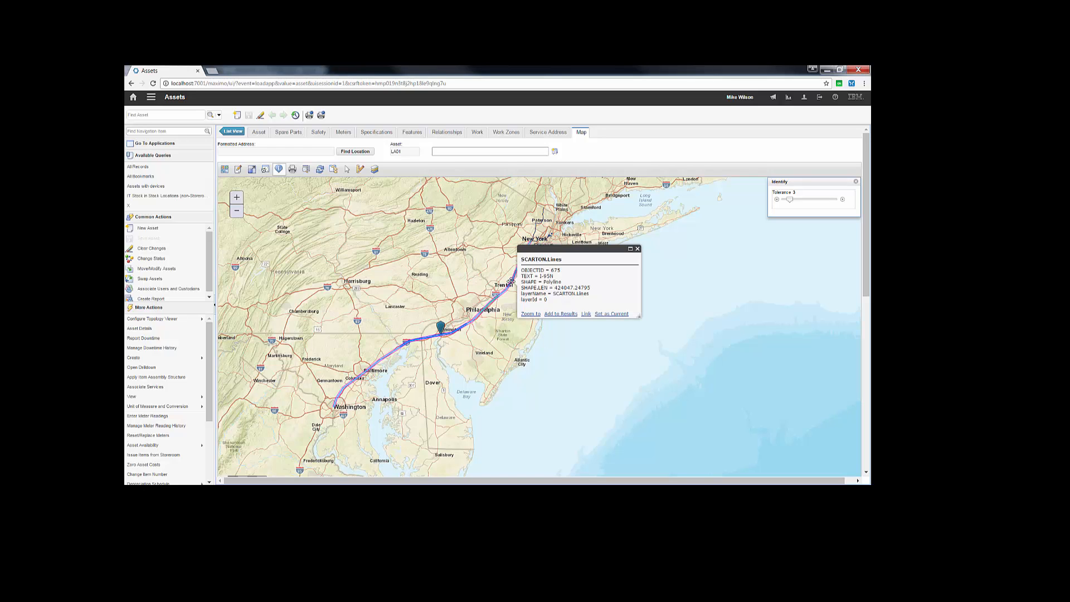
pyautogui.click(638, 248)
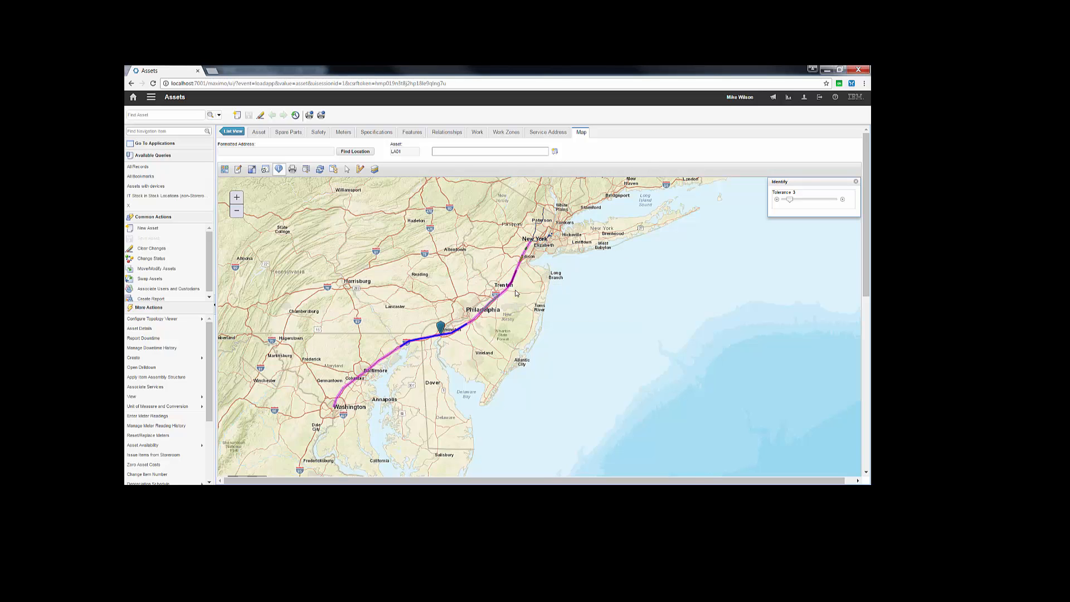
pyautogui.scroll(1, 510, 278)
pyautogui.click(509, 275)
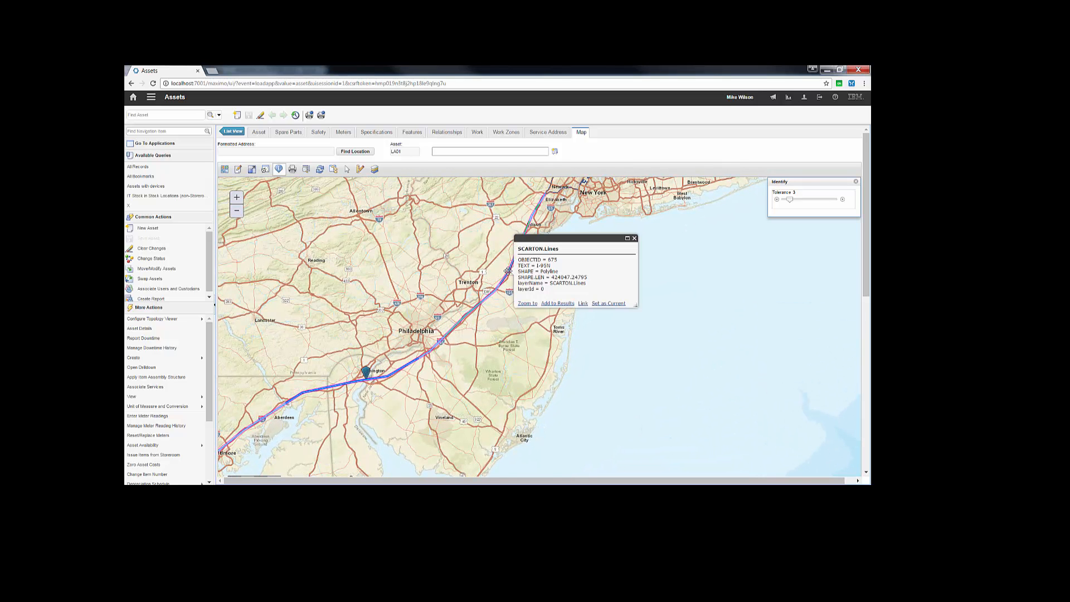
pyautogui.click(634, 238)
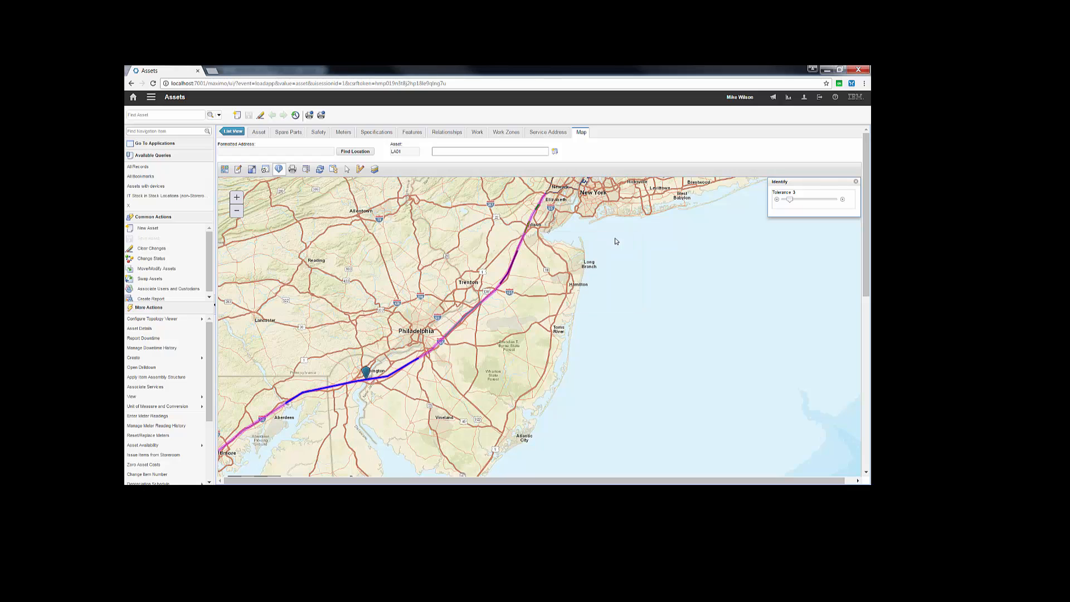
# Step: Check the map's layer list, close it, and reload the asset page
pyautogui.click(377, 172)
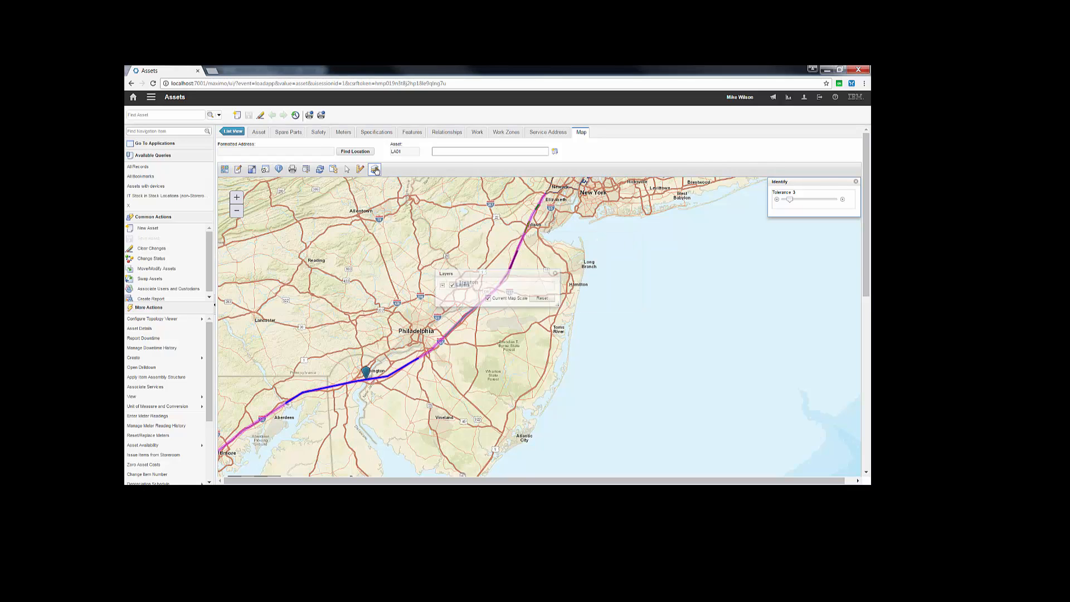
pyautogui.click(555, 274)
pyautogui.click(525, 84)
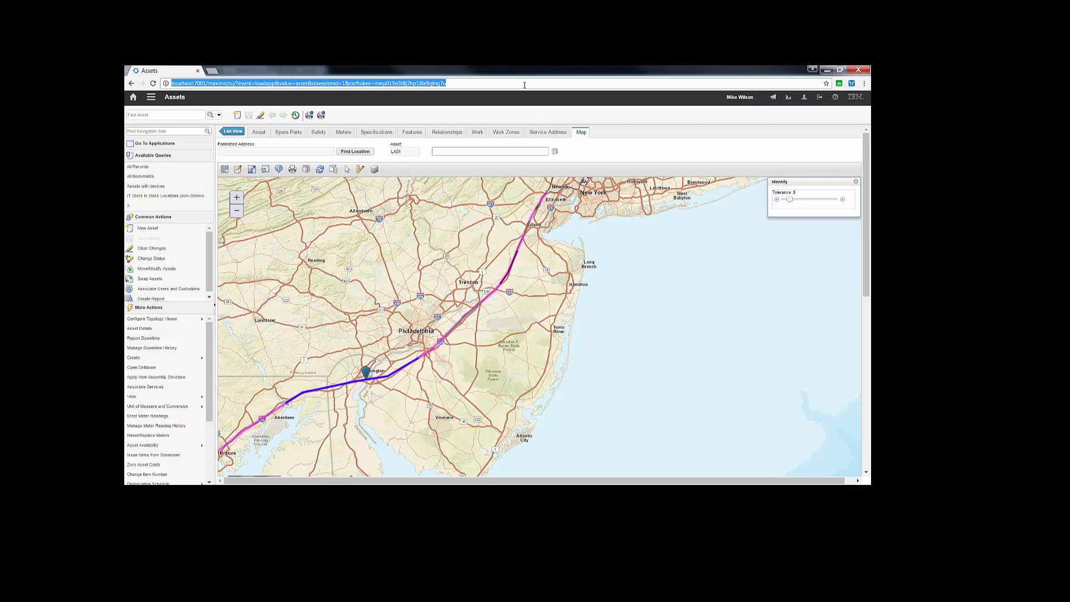
pyautogui.press('Return')
pyautogui.press('Return')
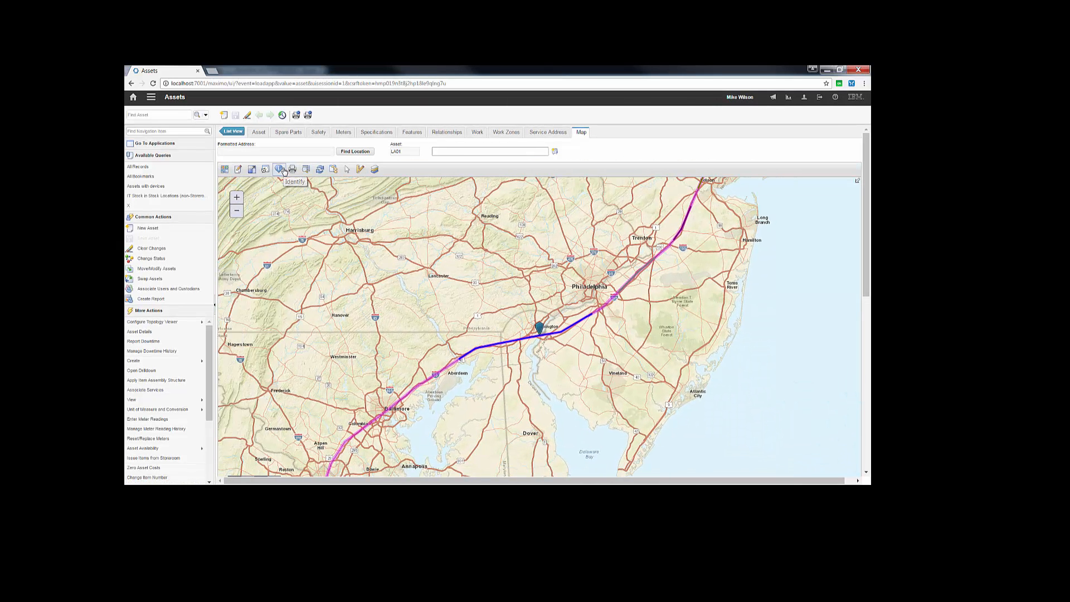
# Step: Identify the dark purple segment east of Trenton and view its Service Request start and end measures
pyautogui.click(280, 169)
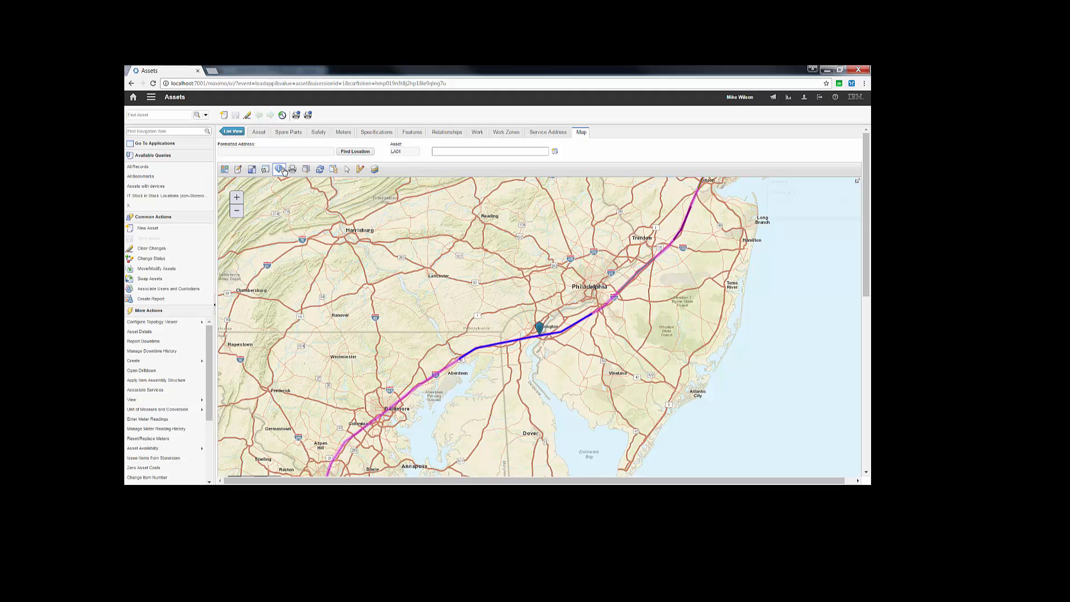
pyautogui.click(680, 234)
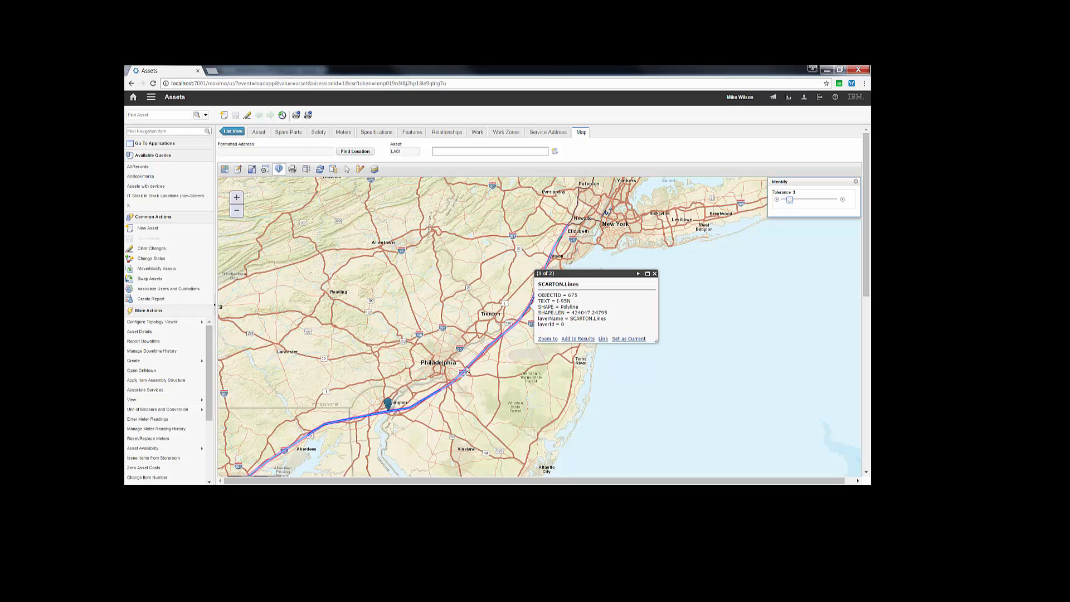
pyautogui.click(638, 276)
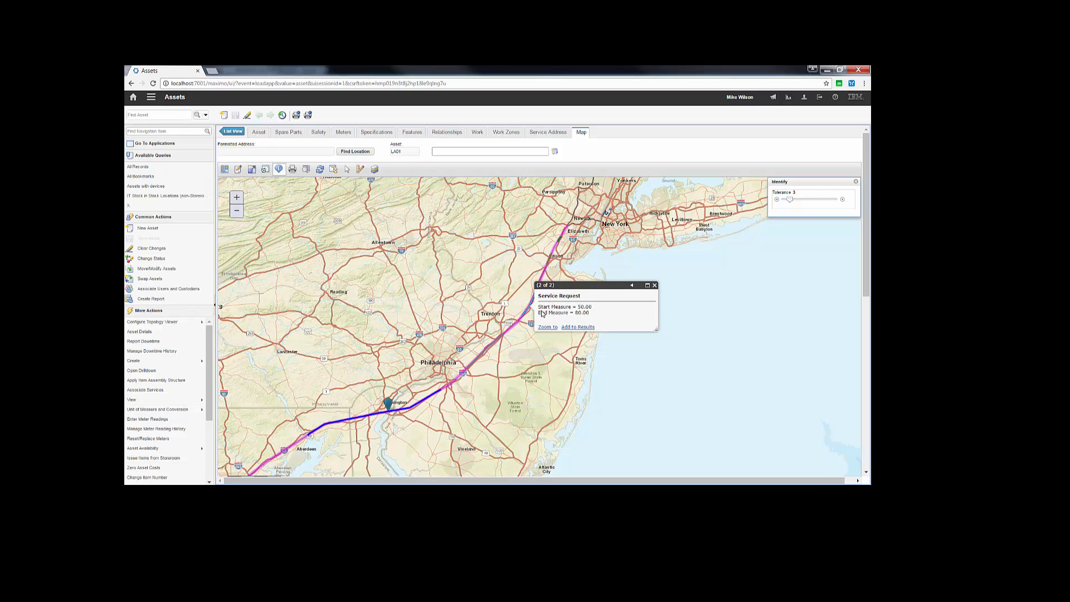
pyautogui.click(655, 285)
# Step: Identify the blue segment southwest of Philadelphia and view its Asset Specification value and measures
pyautogui.moveTo(422, 407); pyautogui.dragTo(500, 353)
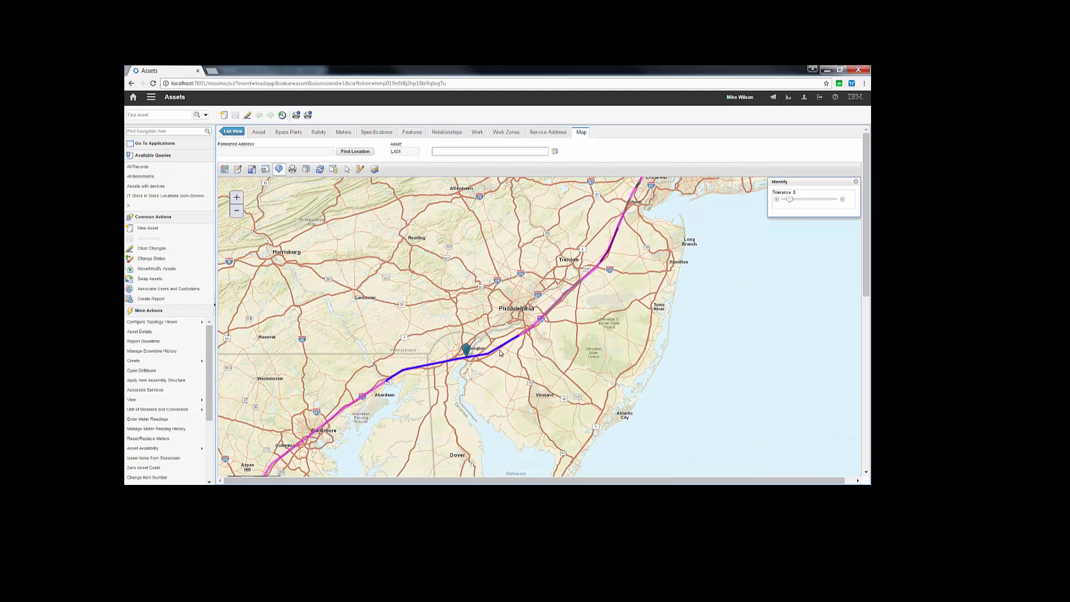
pyautogui.click(500, 352)
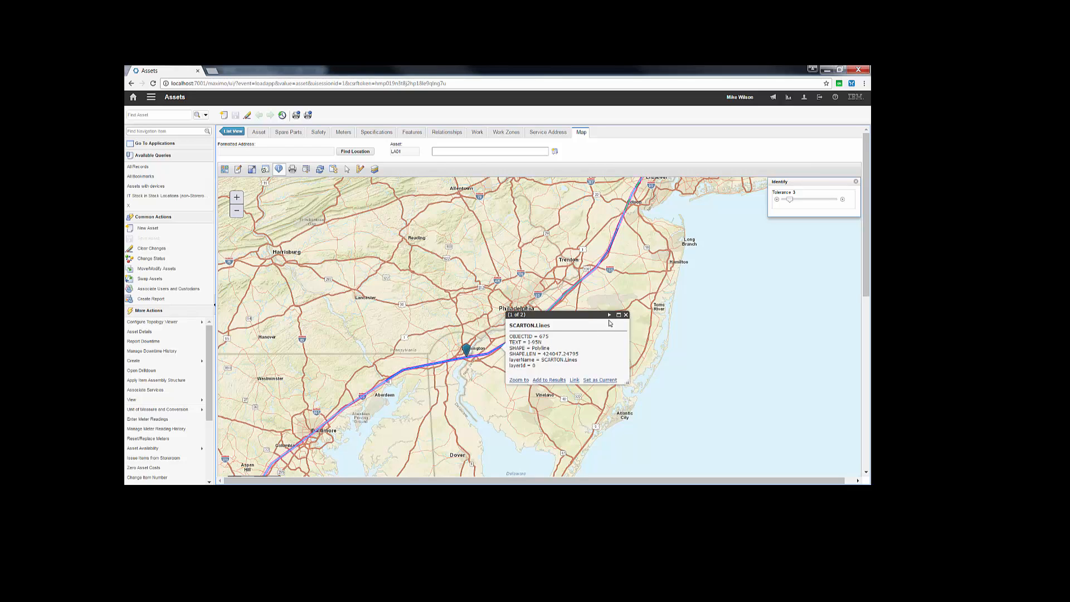
pyautogui.click(610, 316)
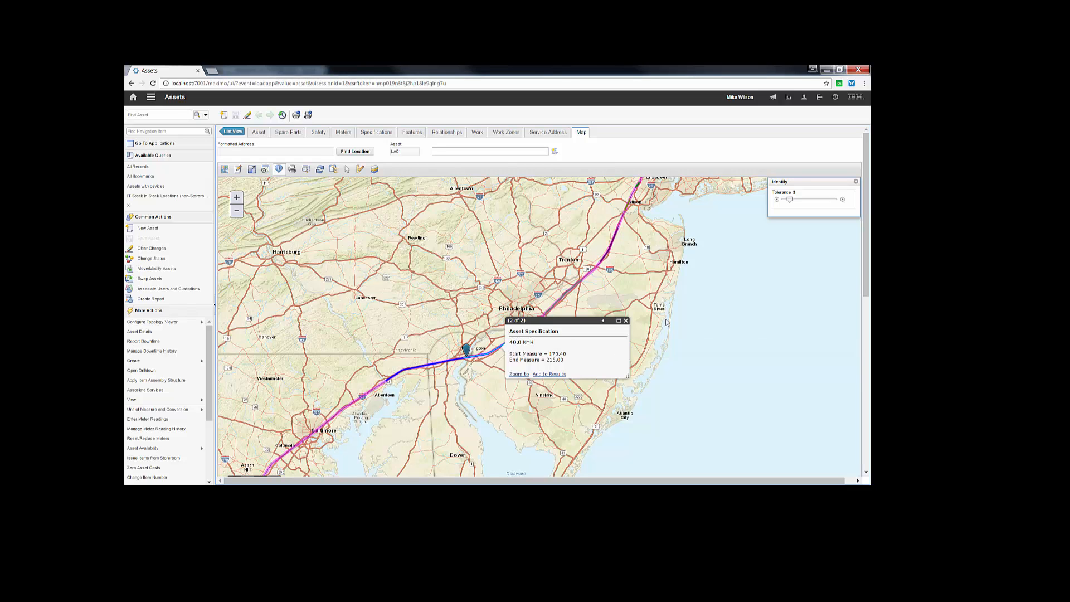
pyautogui.click(627, 321)
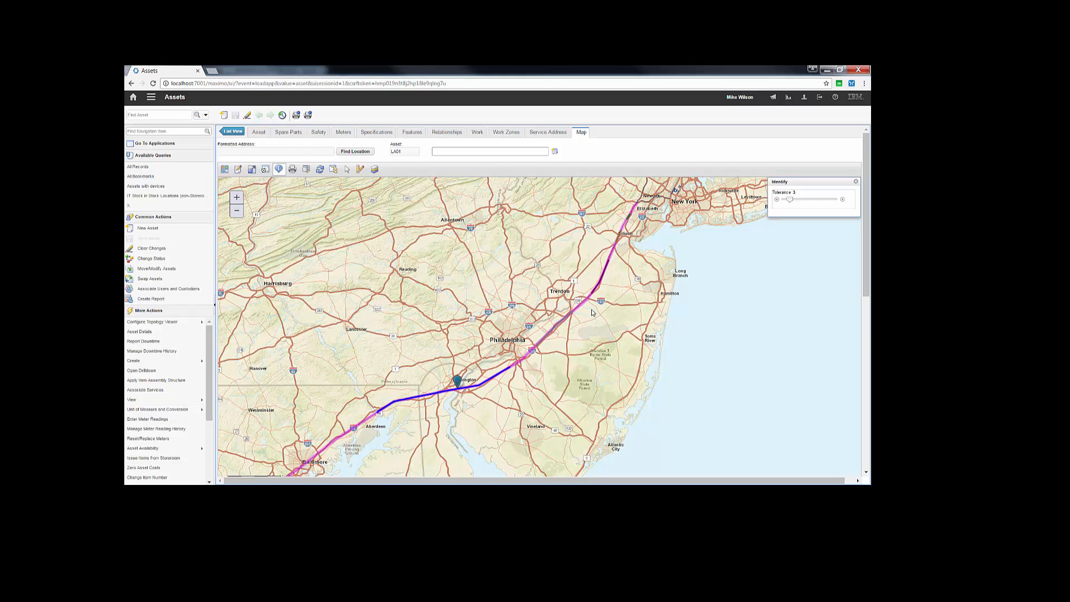
# Step: Close Identify and show the legends of the Linear group's Relationships, Work Order, Service Request, Features and Asset Specification layers
pyautogui.click(856, 184)
pyautogui.click(374, 169)
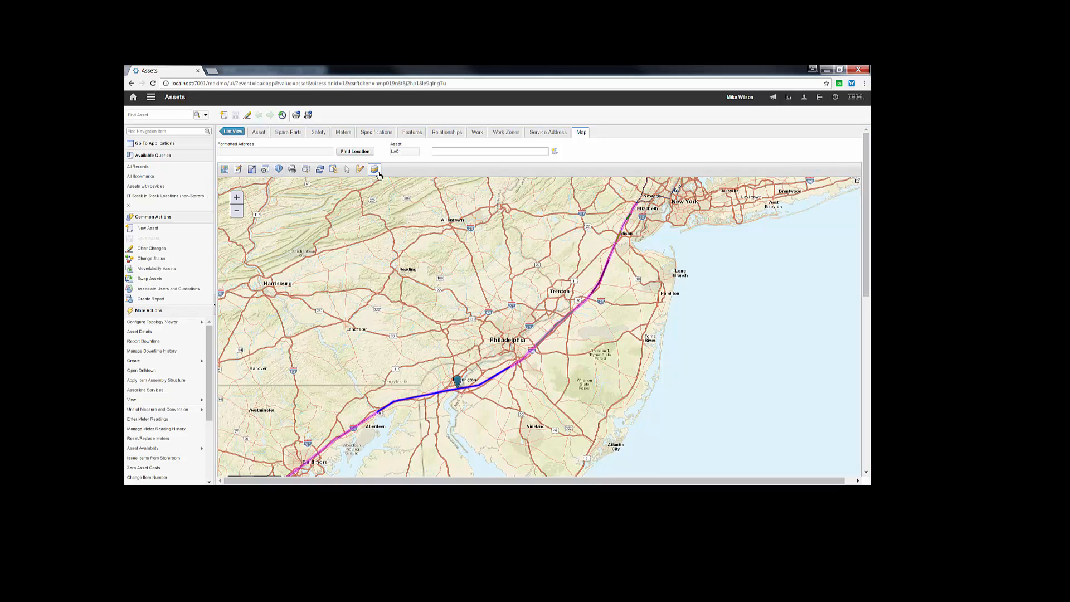
pyautogui.moveTo(473, 274); pyautogui.dragTo(744, 201)
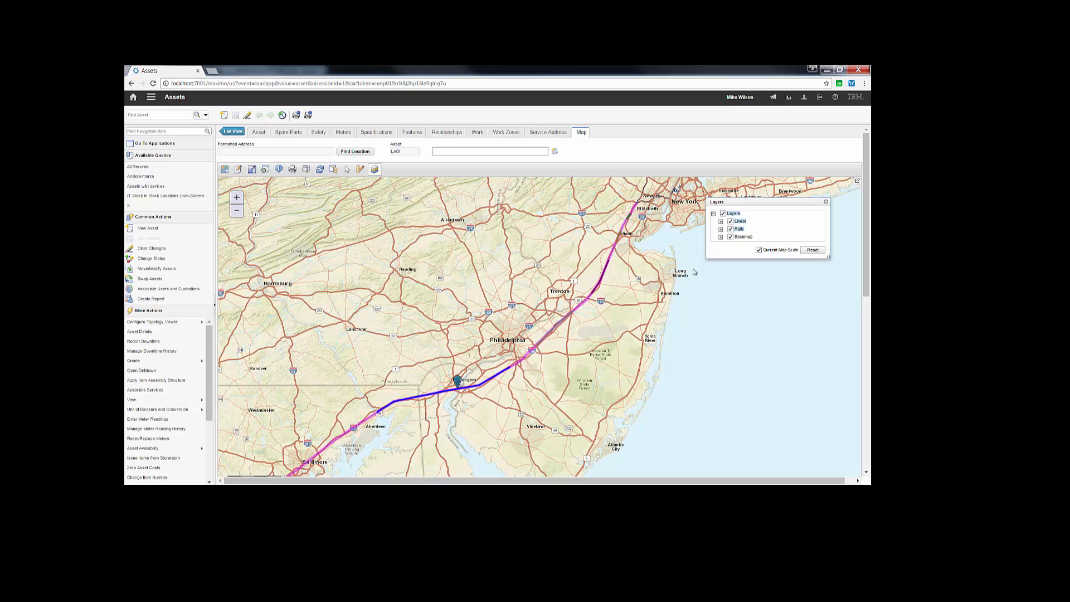
pyautogui.click(720, 222)
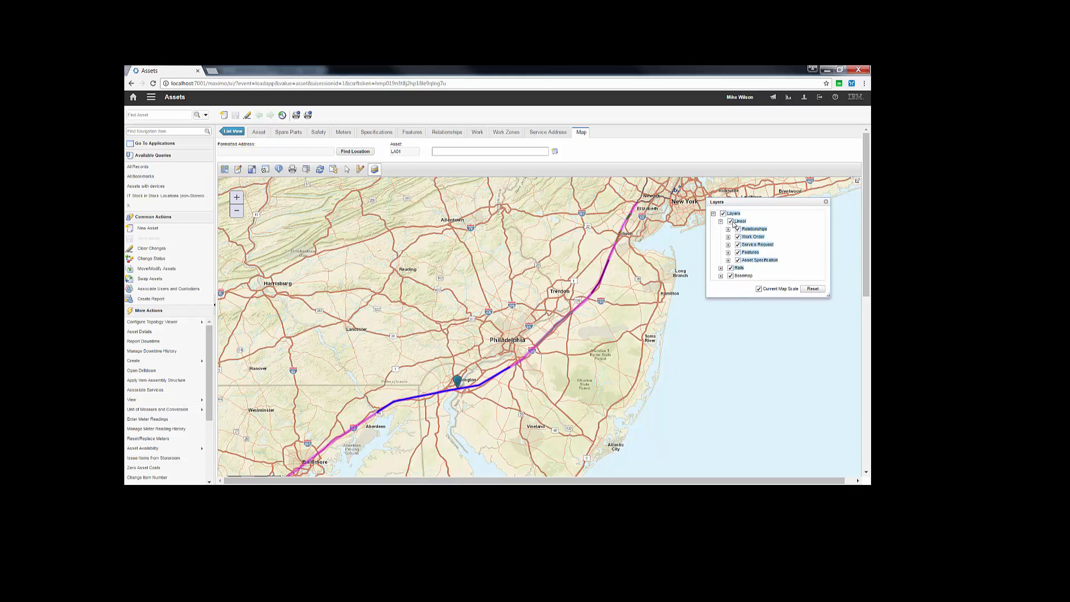
pyautogui.click(728, 229)
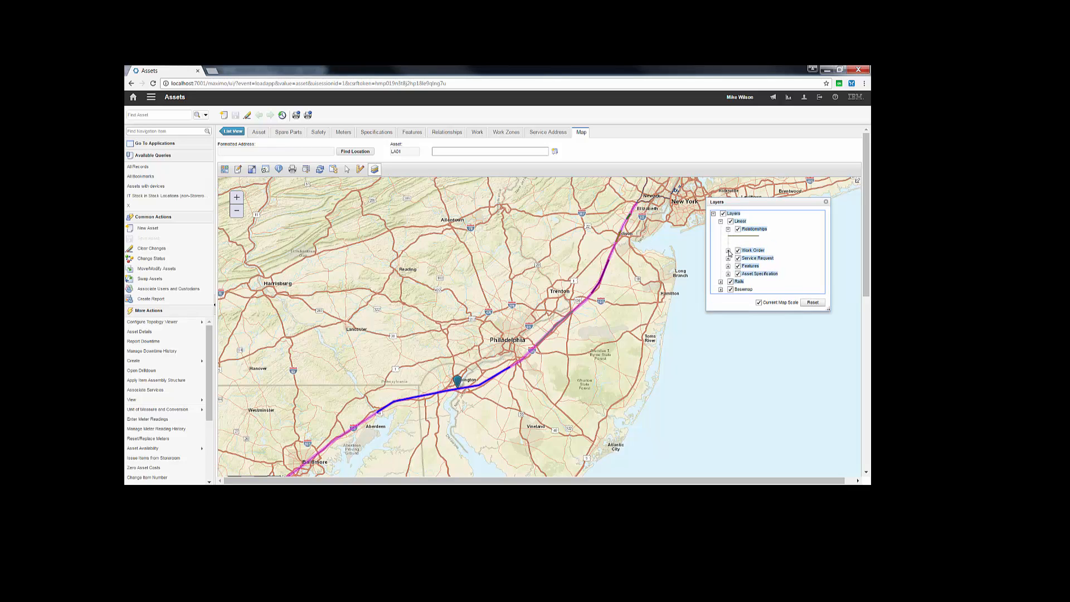
pyautogui.click(728, 251)
pyautogui.click(727, 272)
pyautogui.click(728, 294)
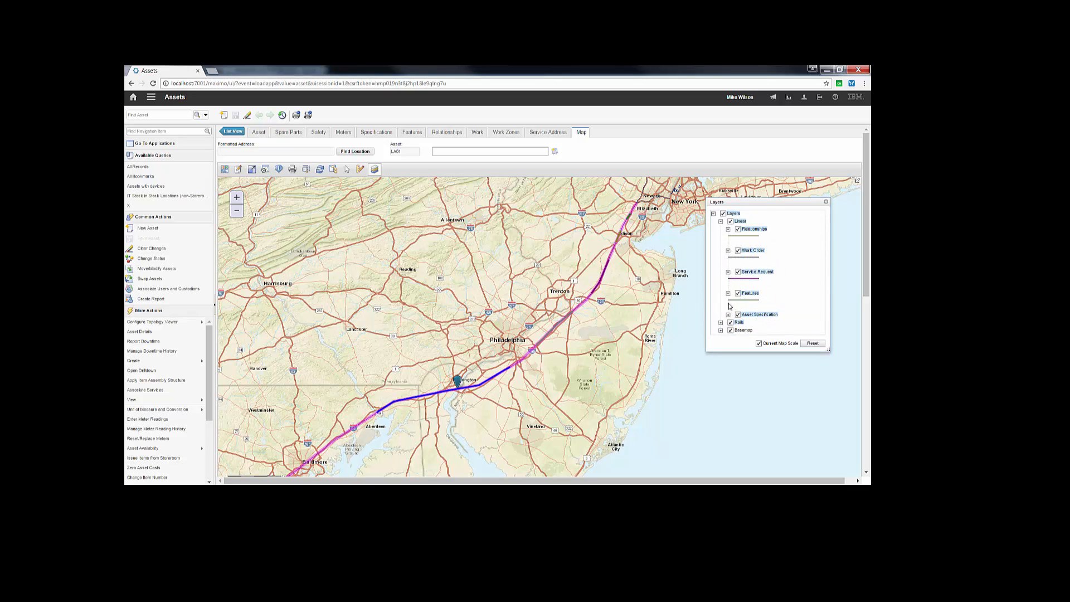
pyautogui.click(728, 314)
pyautogui.moveTo(754, 200); pyautogui.dragTo(762, 178)
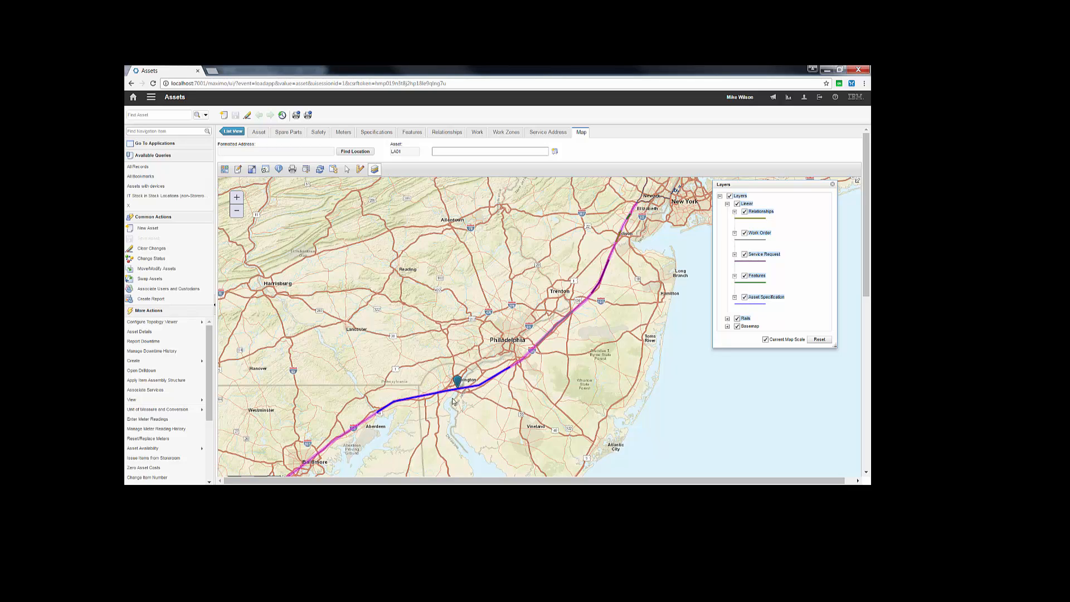
# Step: Toggle the Asset Specification layer off and on, and inspect the blue segment's Asset Specification details with Identify
pyautogui.click(745, 297)
pyautogui.click(745, 298)
pyautogui.click(282, 174)
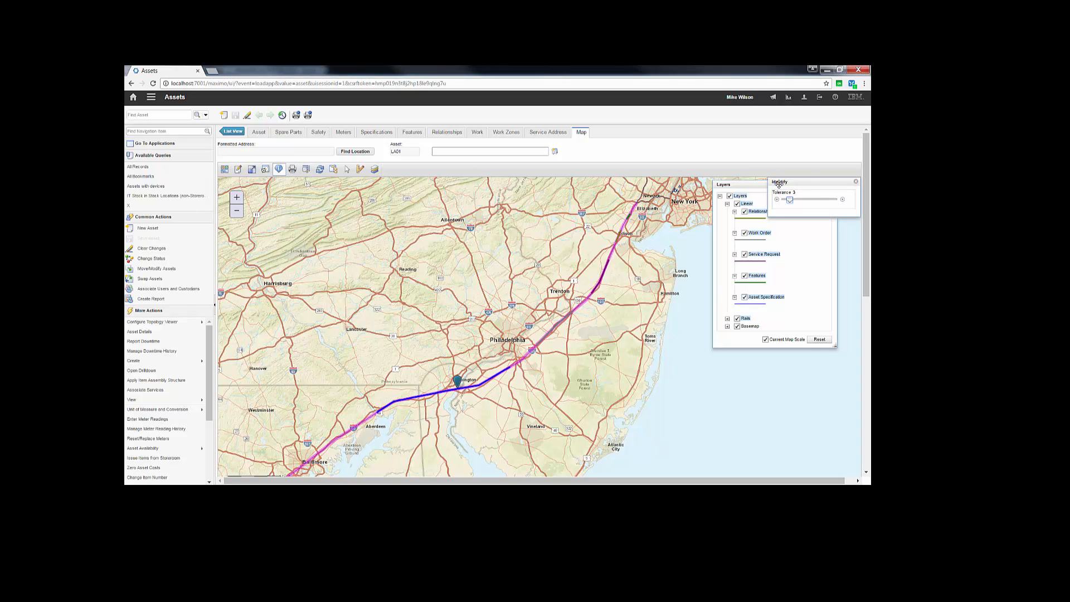
pyautogui.moveTo(776, 184); pyautogui.dragTo(577, 183)
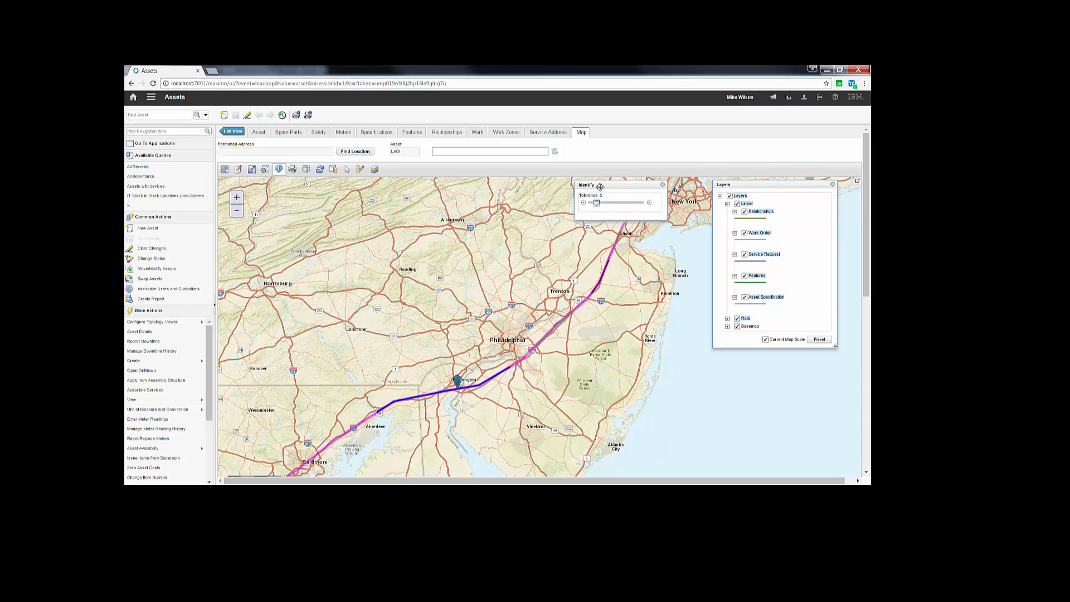
pyautogui.click(500, 376)
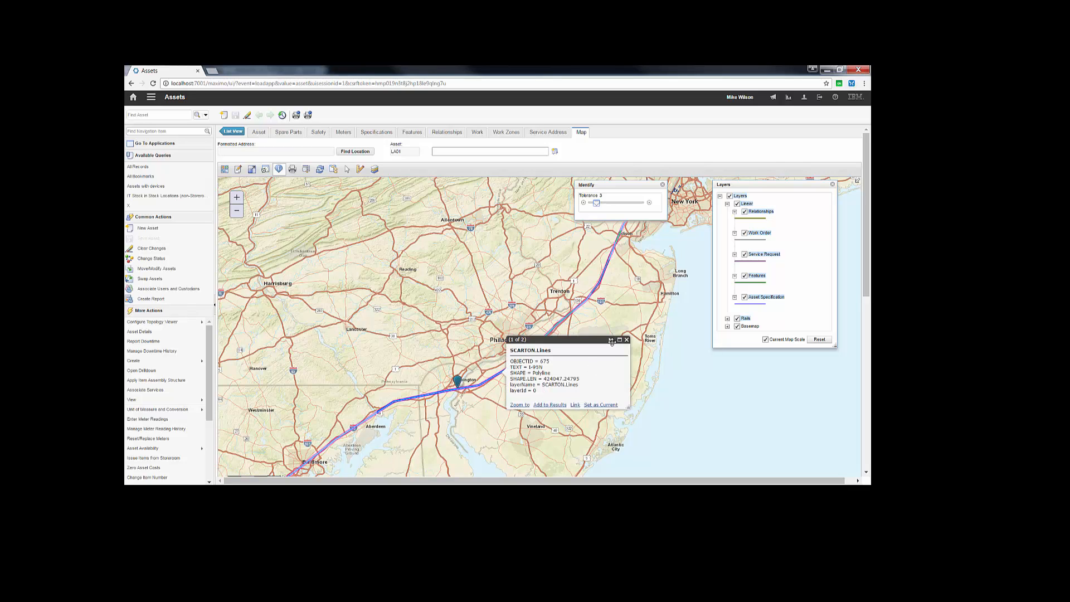
pyautogui.click(610, 340)
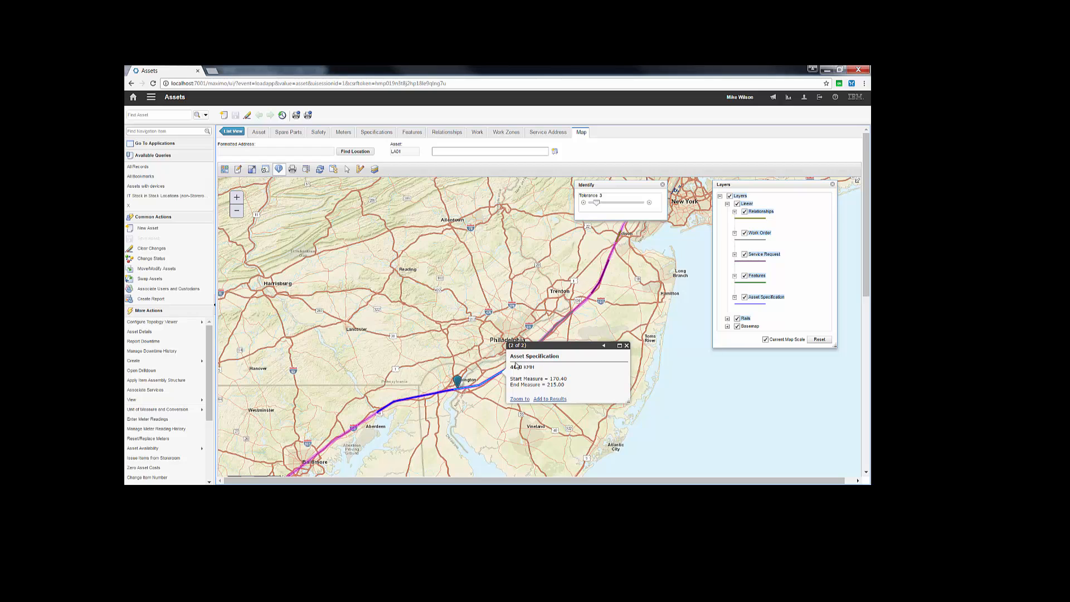
pyautogui.click(626, 346)
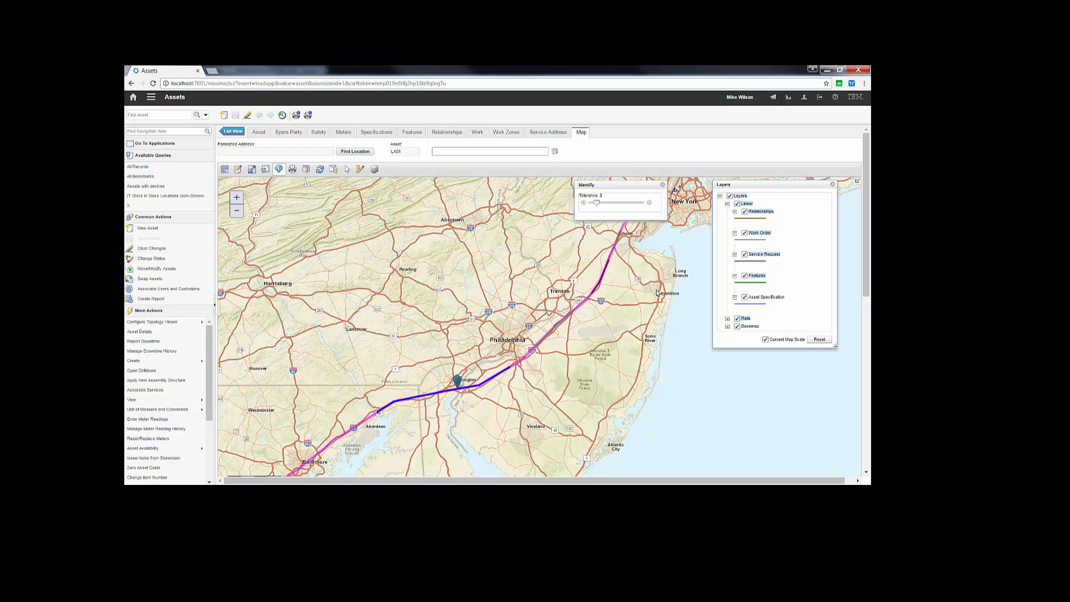
# Step: Identify the same spot southwest of Philadelphia again with the Asset Specification layer hidden
pyautogui.click(500, 375)
pyautogui.click(500, 374)
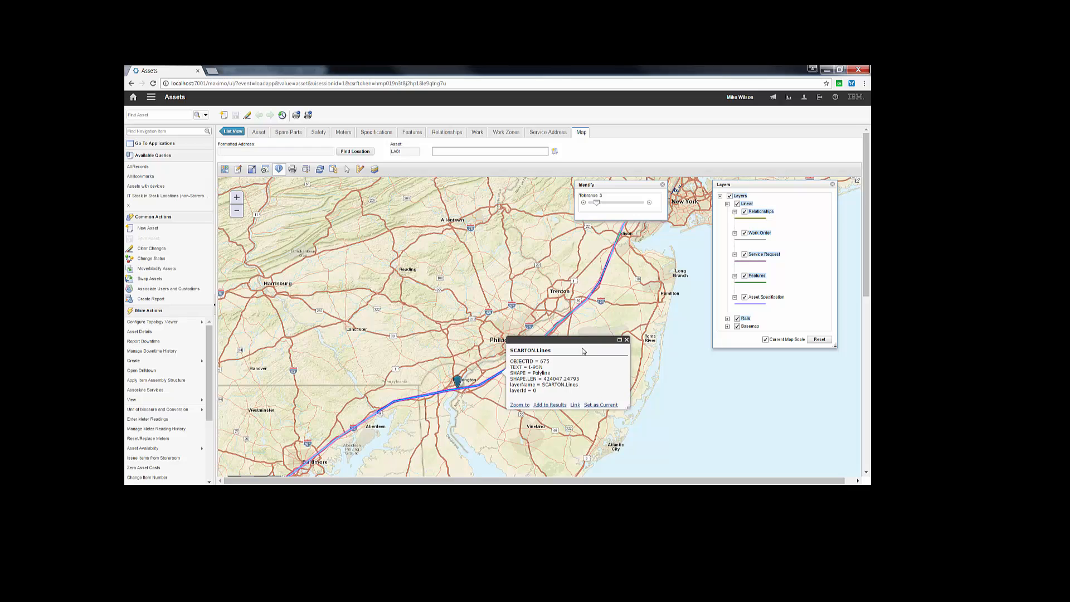
# Step: Select the Asset Specification layer in the layer list and identify the blue segment southwest of Philadelphia
pyautogui.click(626, 340)
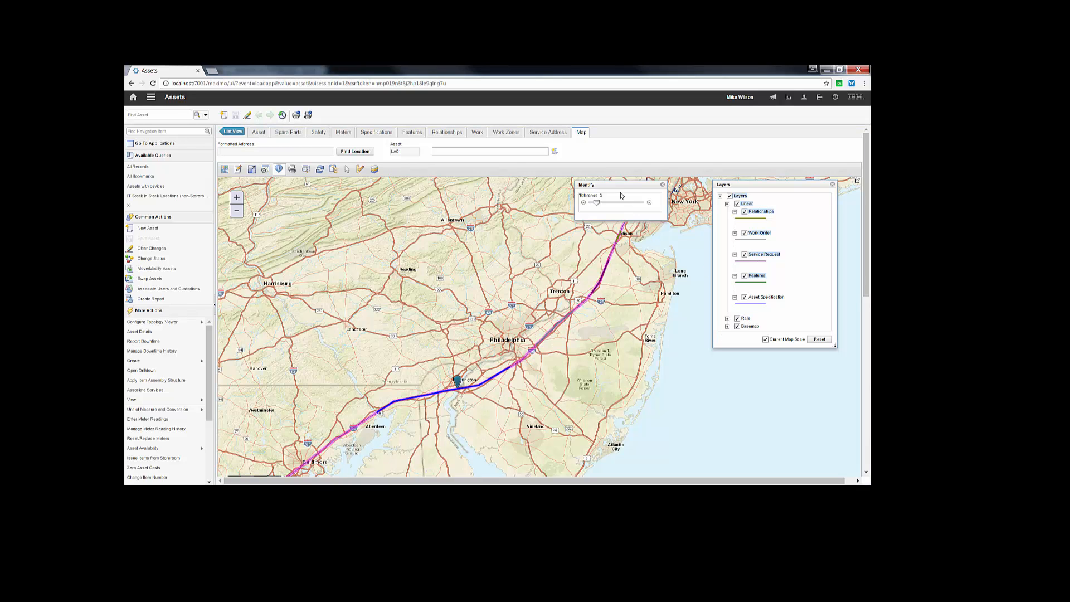
pyautogui.click(497, 373)
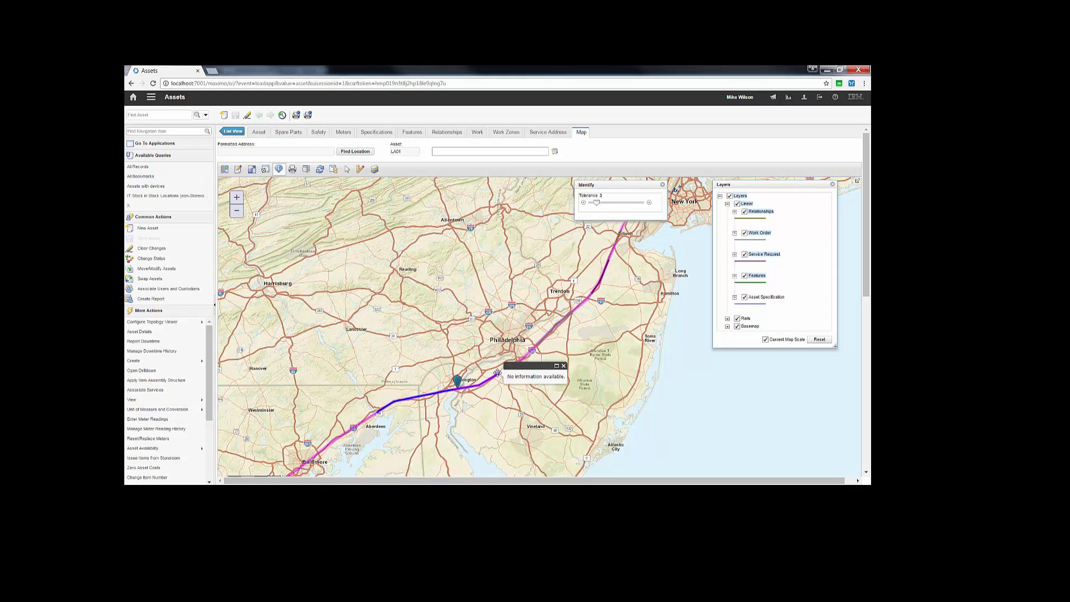
pyautogui.click(564, 366)
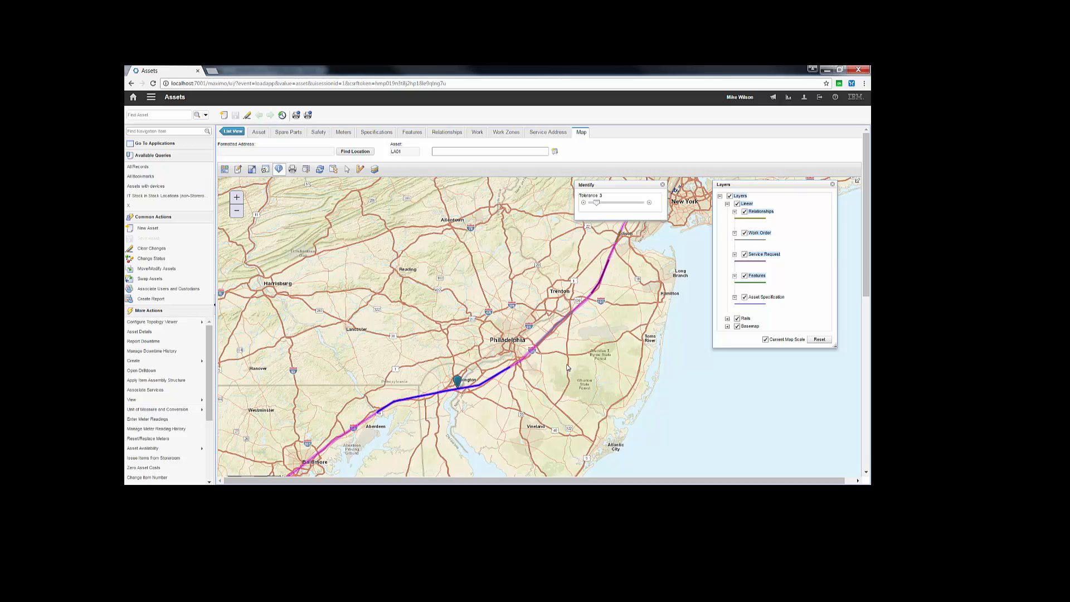
pyautogui.click(767, 297)
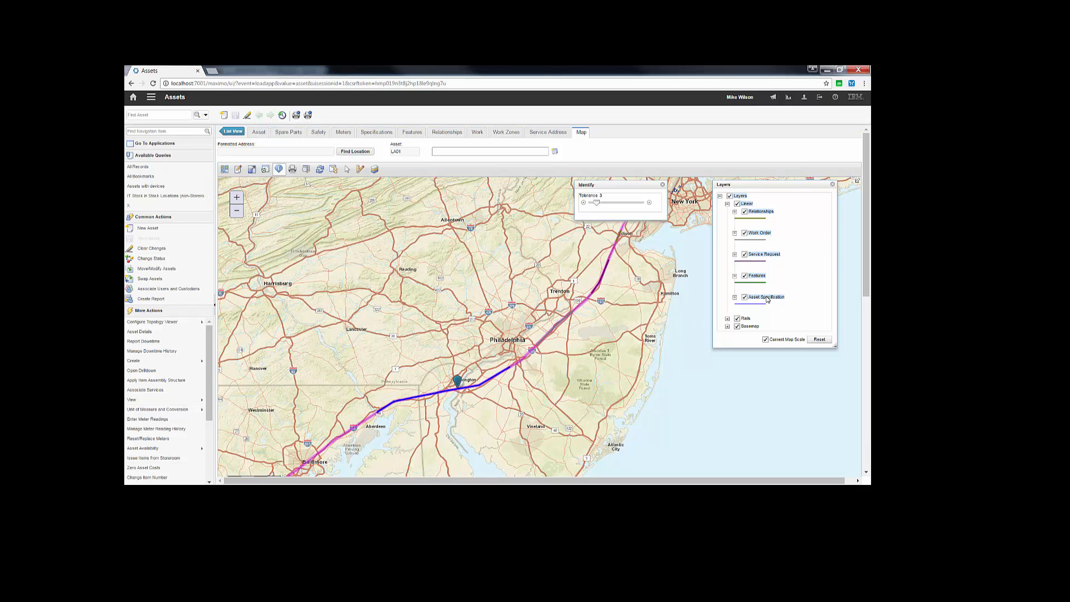
pyautogui.click(502, 372)
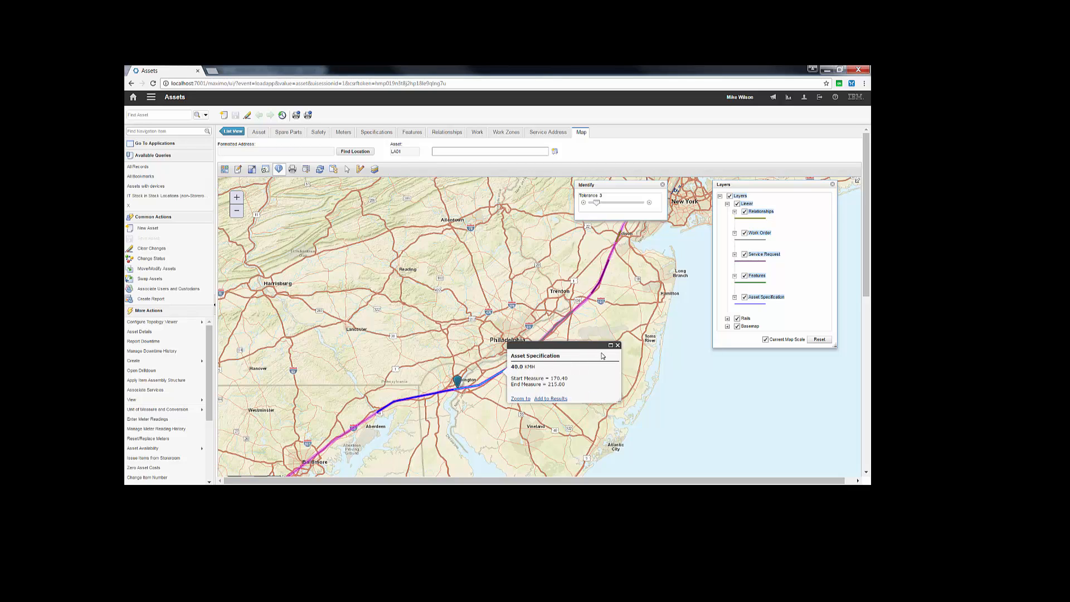
pyautogui.click(618, 345)
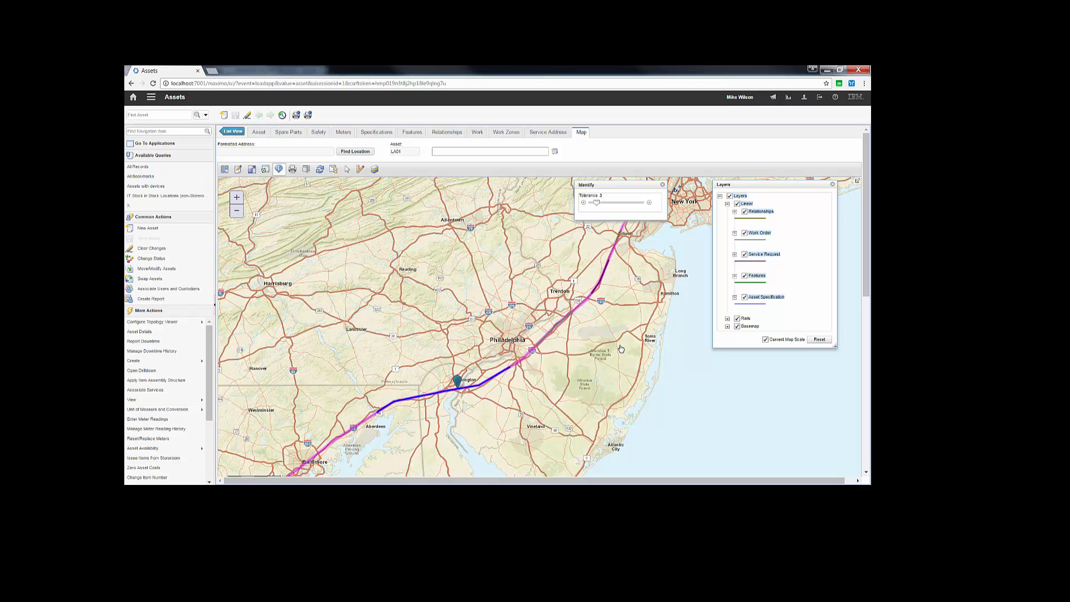
# Step: Hide the Asset Specification layer, identify the line near Philadelphia, show the layer again, and close the layer list and Identify
pyautogui.click(745, 298)
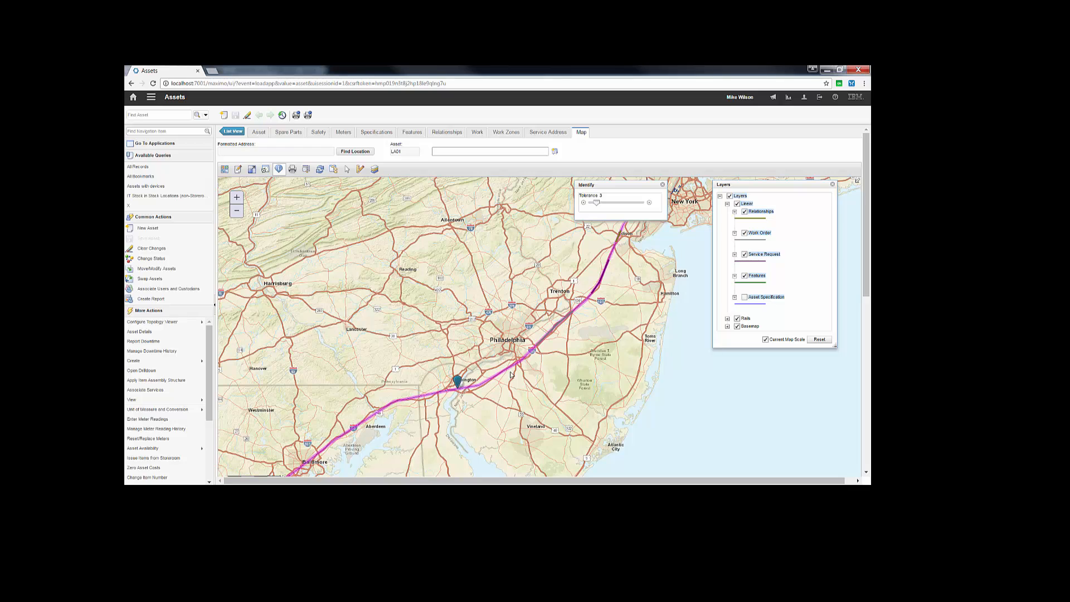
pyautogui.click(545, 341)
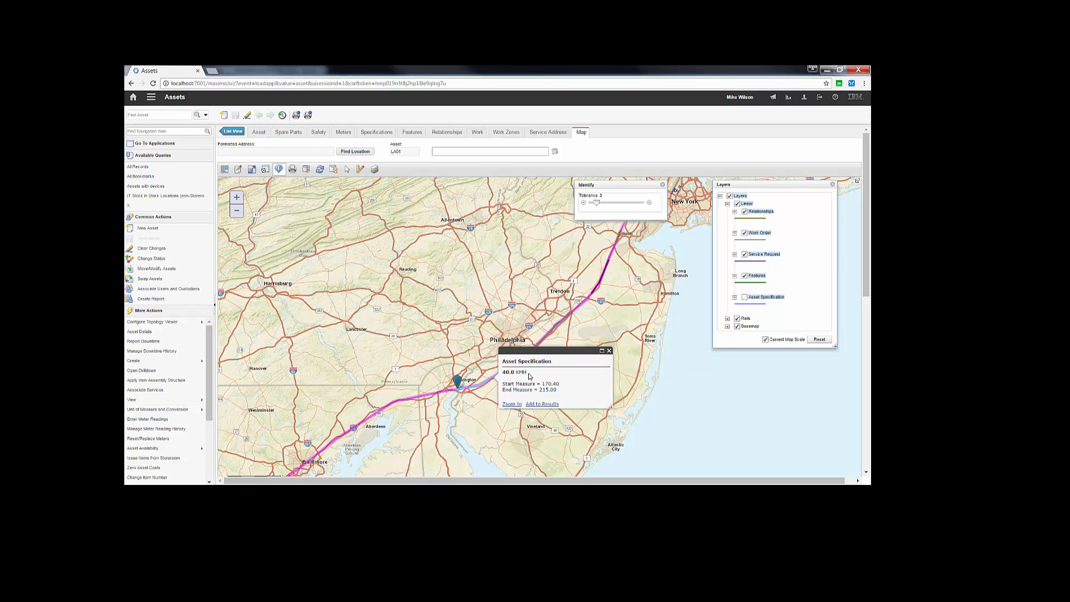
pyautogui.click(609, 350)
pyautogui.click(745, 297)
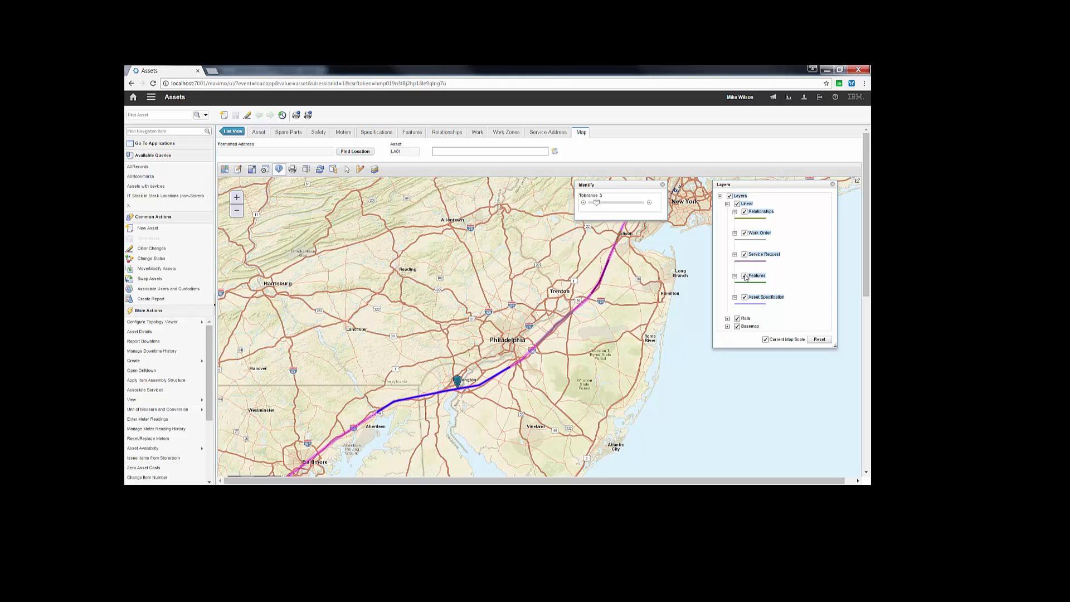
pyautogui.click(834, 186)
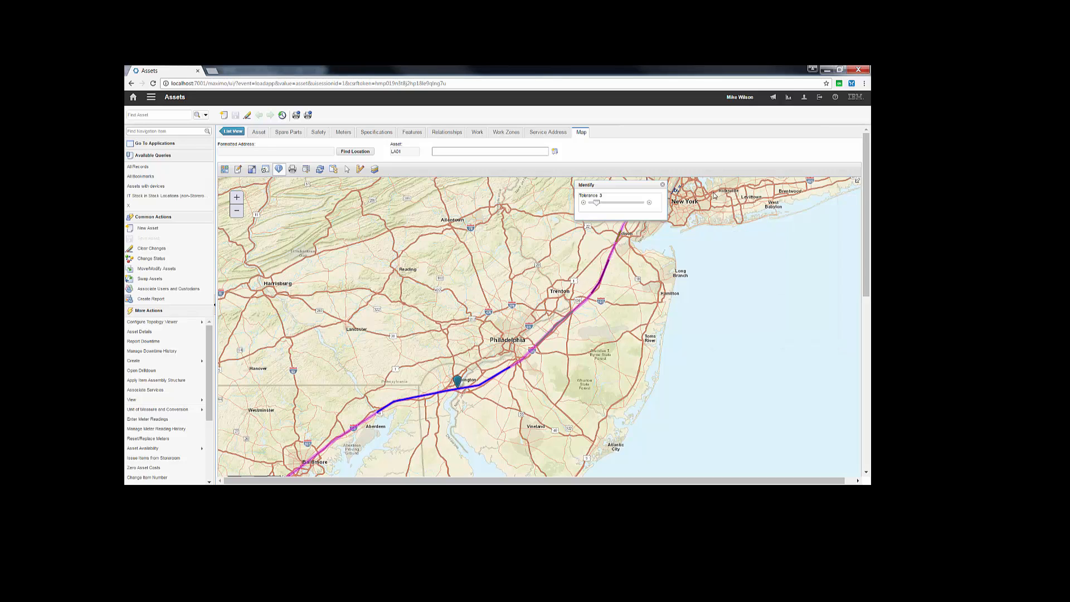
pyautogui.click(663, 185)
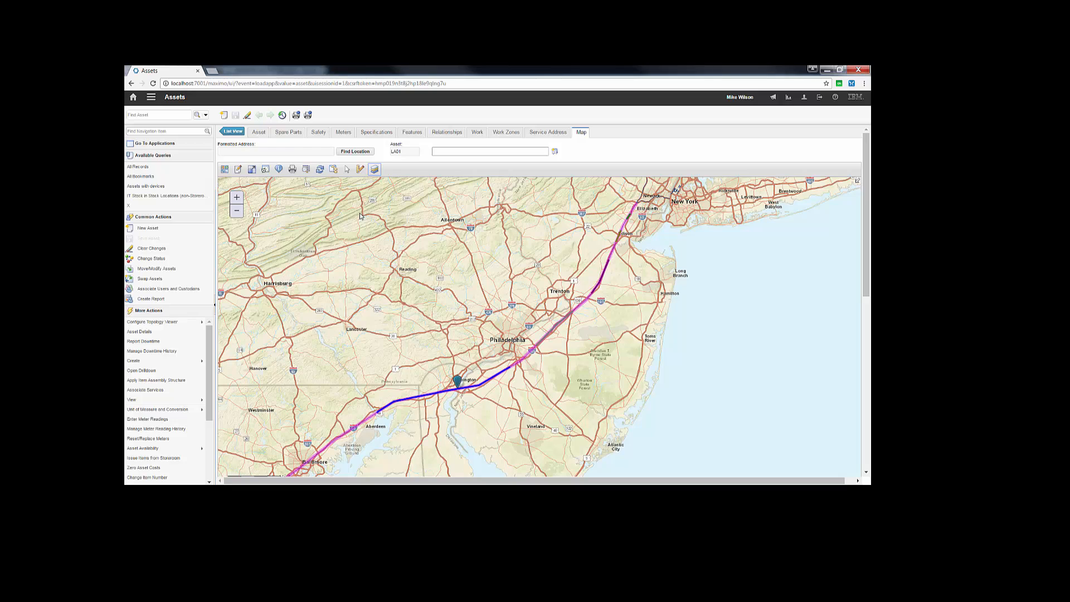
# Step: Select the features inside a four-sided area drawn around the line between Philadelphia and Trenton, and clear the results
pyautogui.click(348, 174)
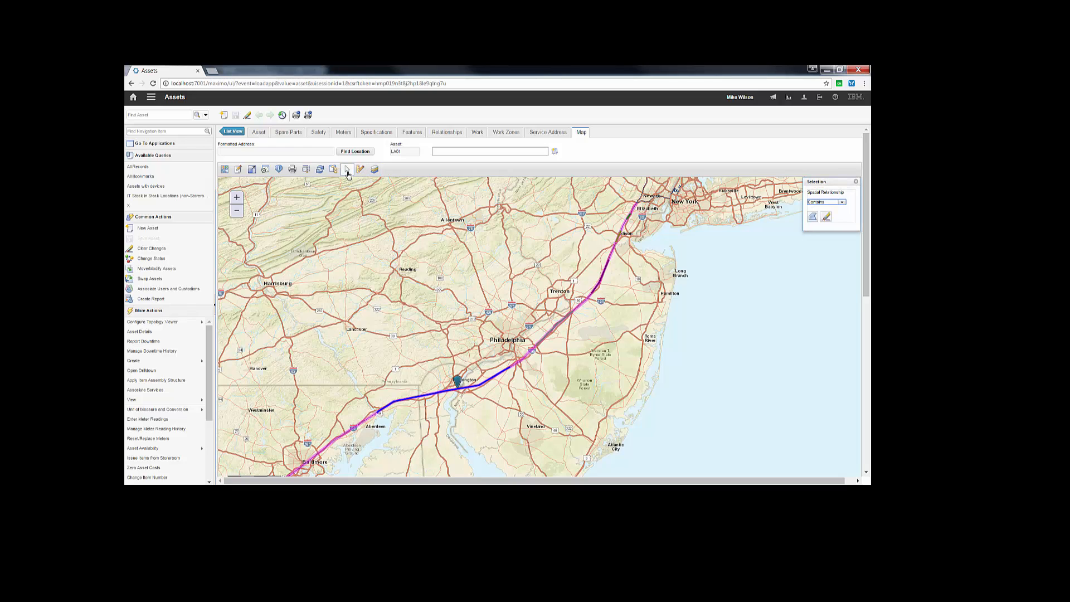
pyautogui.click(536, 294)
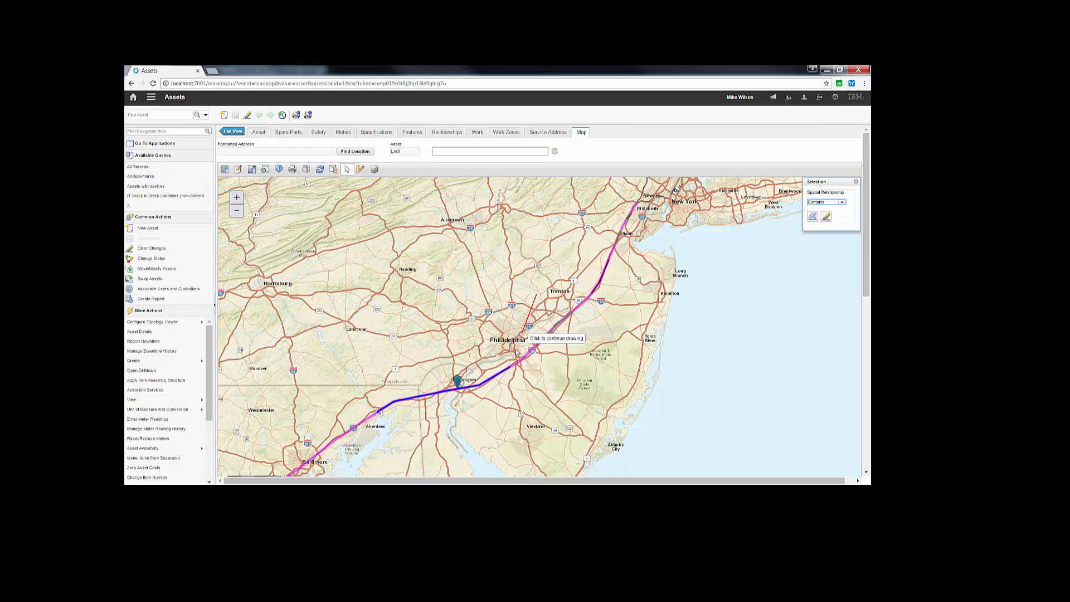
pyautogui.click(510, 362)
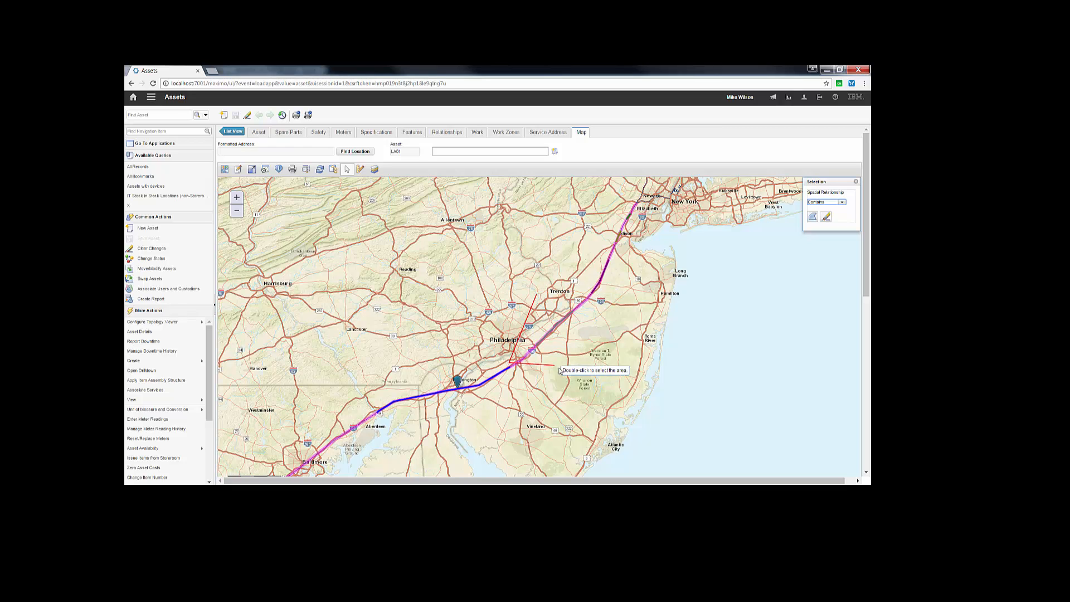
pyautogui.doubleClick(606, 301)
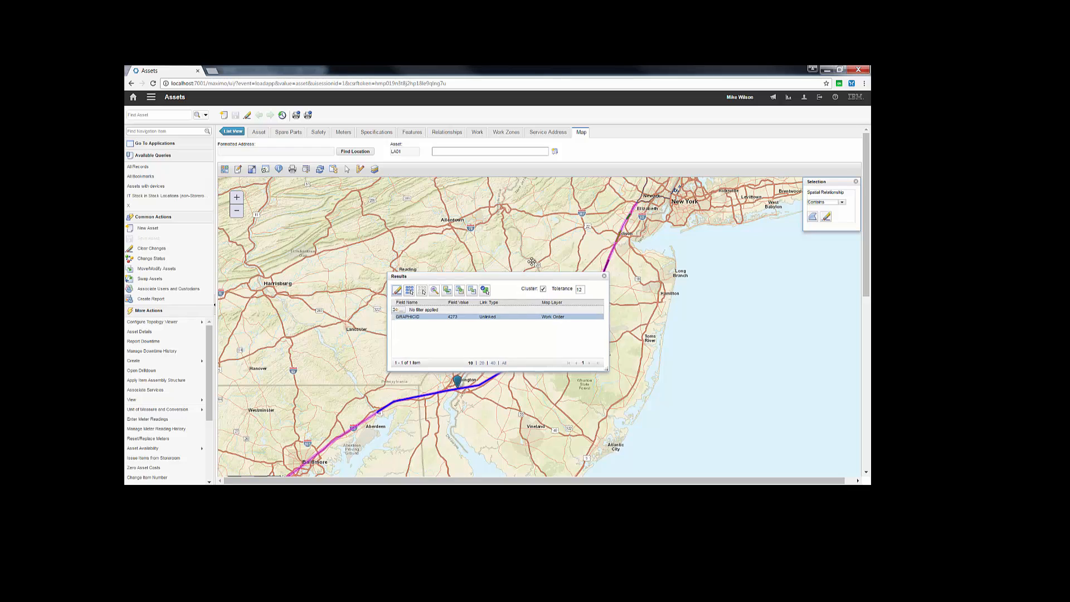
pyautogui.moveTo(545, 277); pyautogui.dragTo(566, 192)
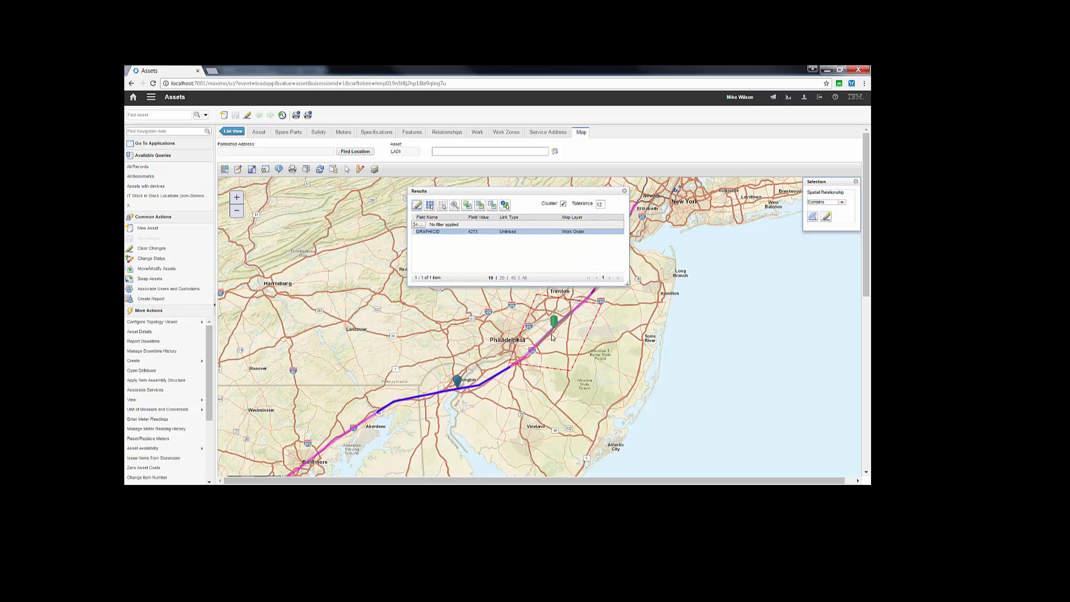
pyautogui.click(418, 205)
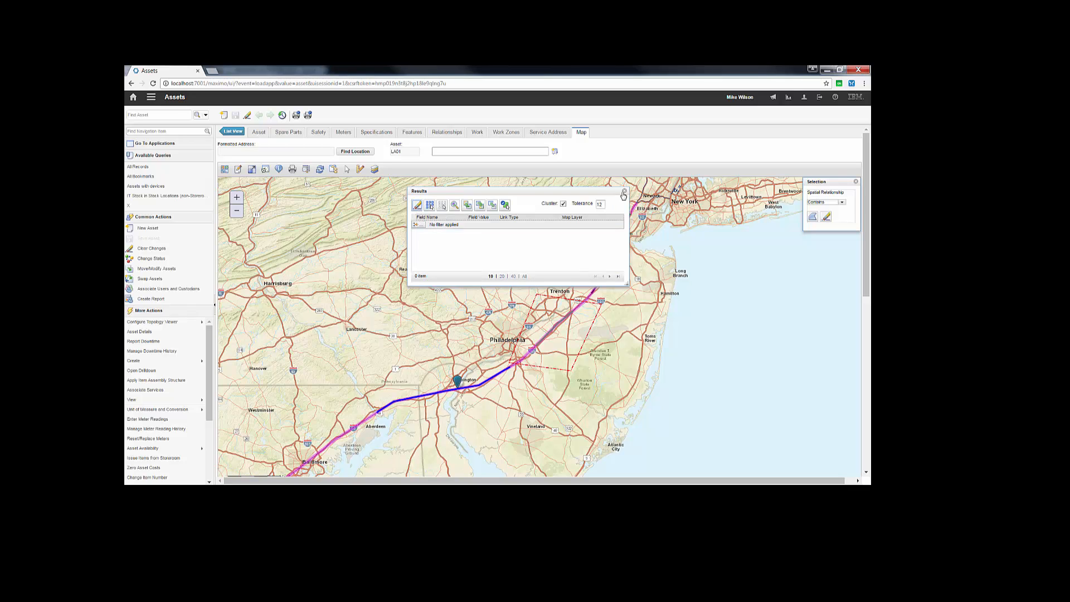
pyautogui.click(624, 191)
pyautogui.click(855, 183)
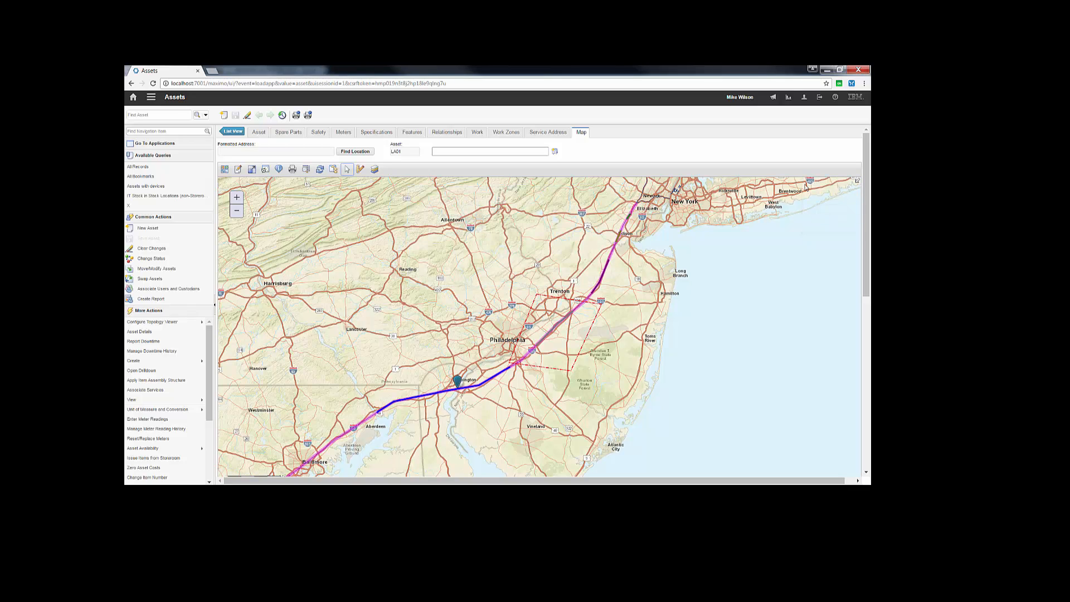
# Step: Query the Asset Specification layer for features whose NUMVALUE equals 40
pyautogui.click(306, 169)
pyautogui.moveTo(811, 183); pyautogui.dragTo(739, 192)
pyautogui.click(779, 212)
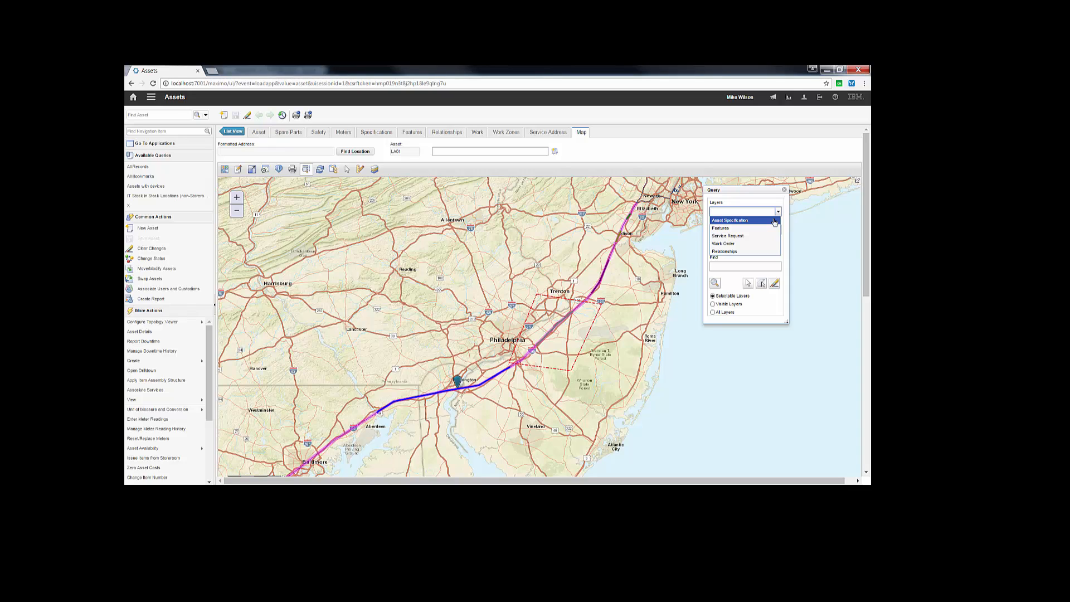
pyautogui.click(774, 221)
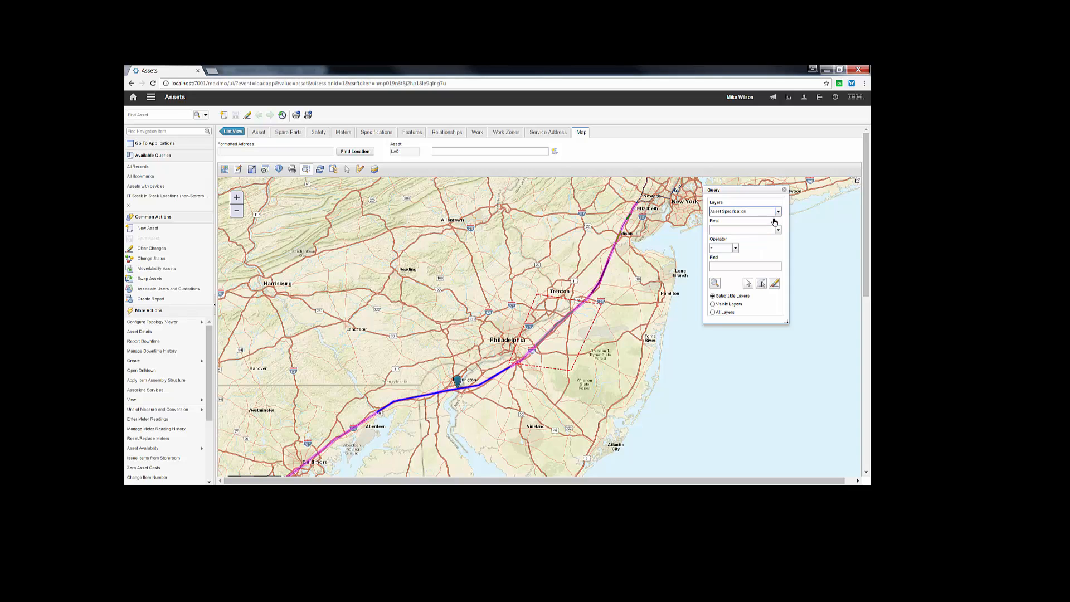
pyautogui.click(778, 231)
pyautogui.click(765, 254)
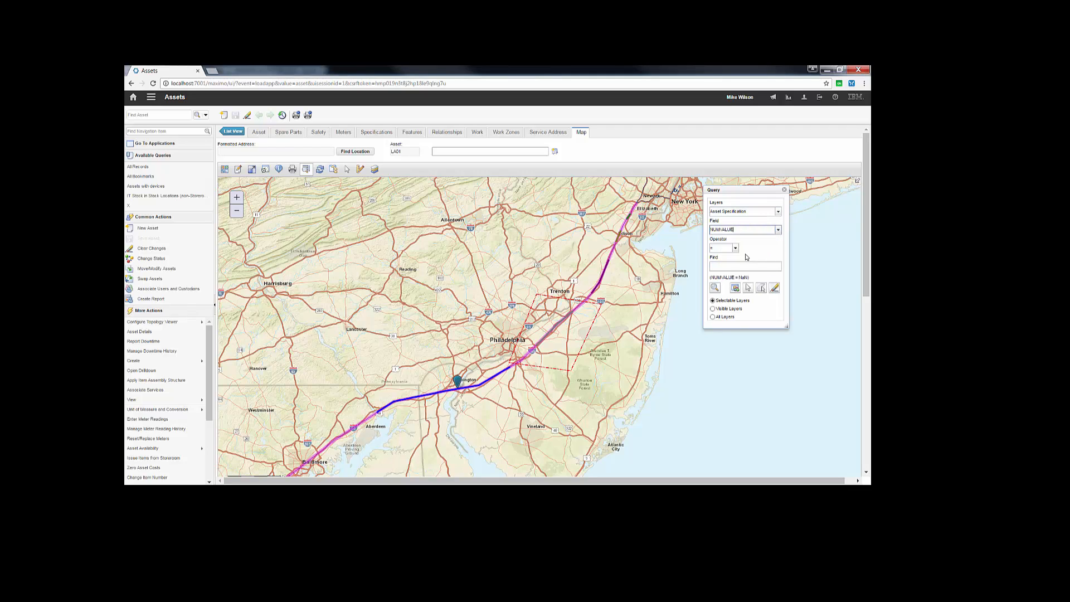
pyautogui.click(733, 265)
pyautogui.click(716, 288)
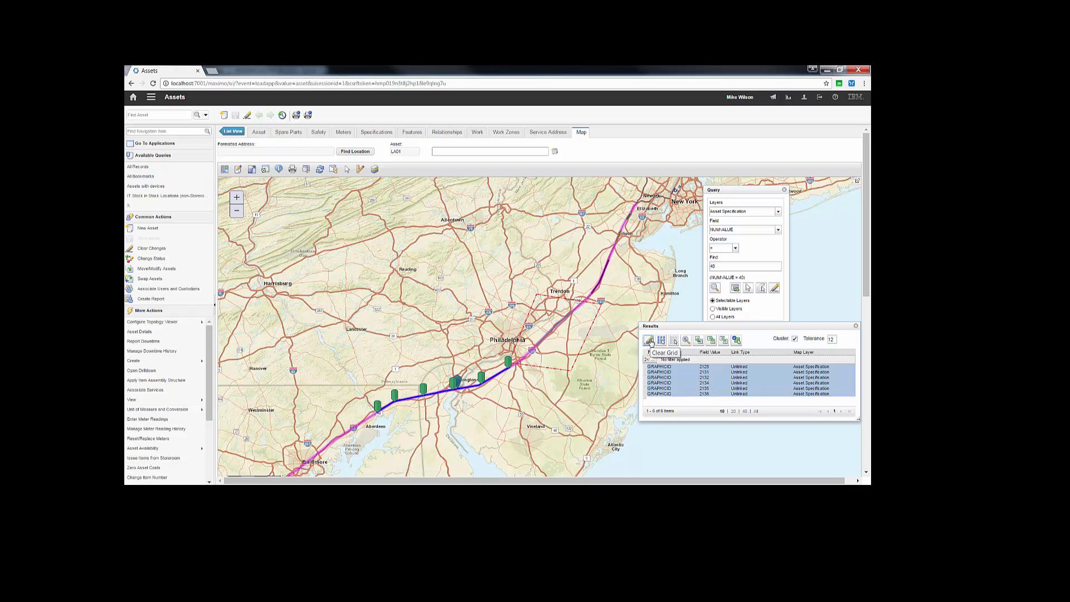
# Step: Clear the query results and the selection outline drawn on the map, and close the Query and Selection tools
pyautogui.moveTo(725, 326); pyautogui.dragTo(711, 338)
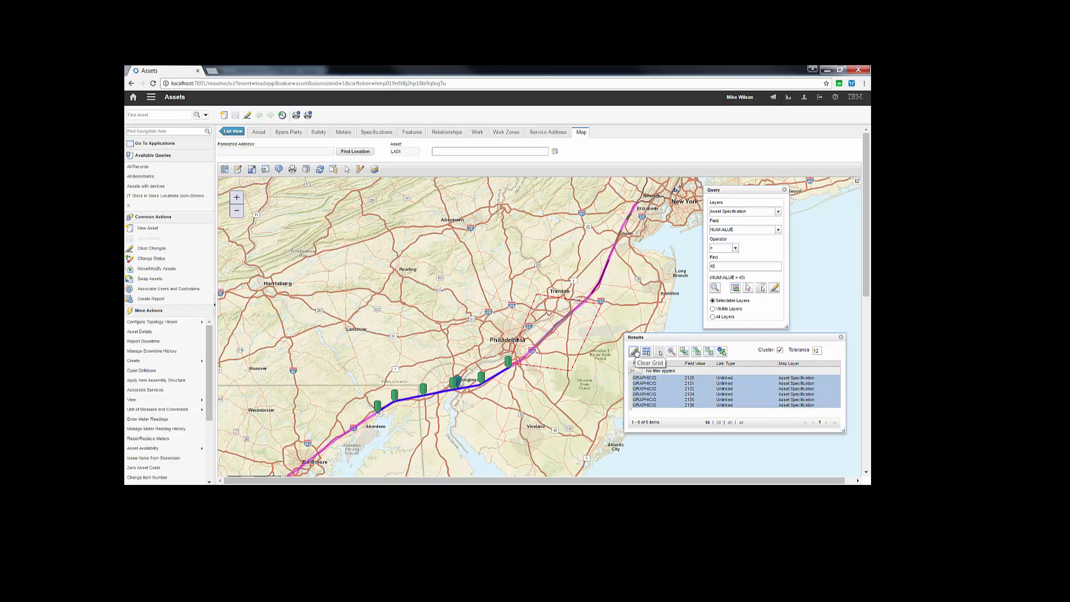
pyautogui.click(634, 352)
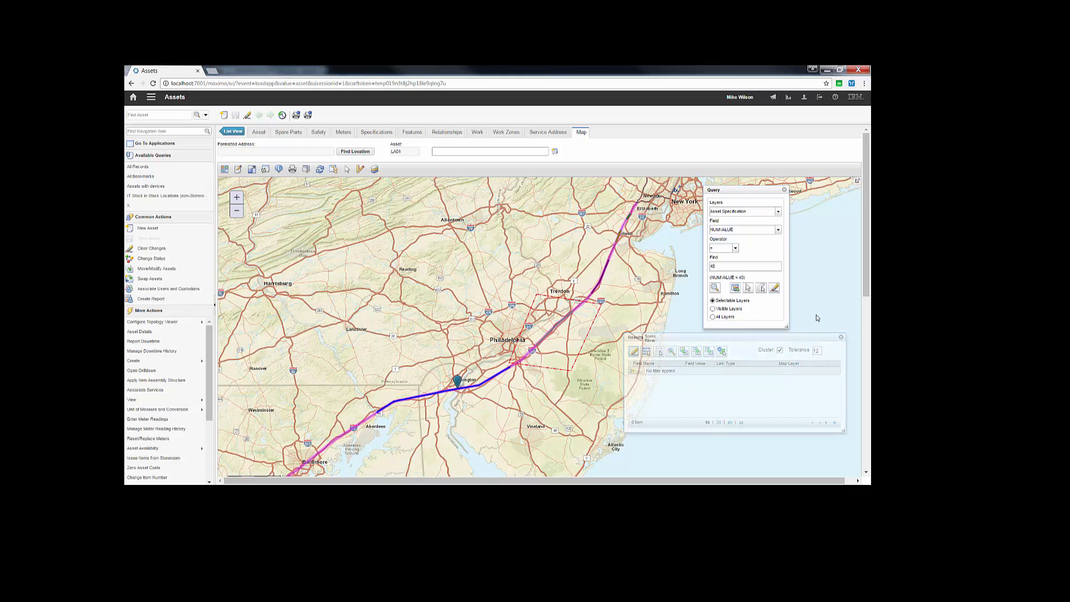
pyautogui.click(785, 191)
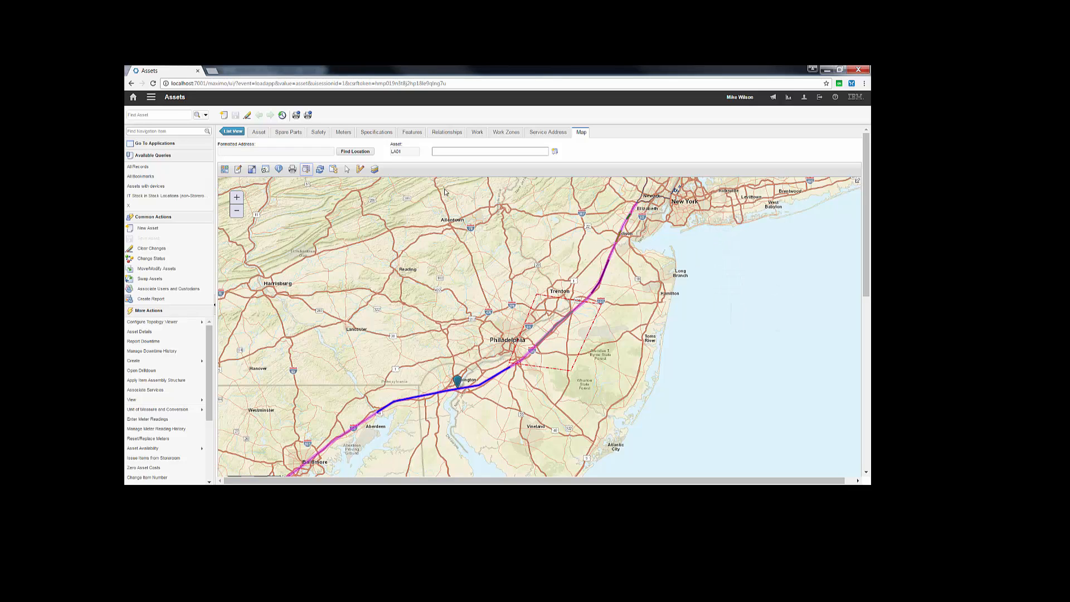
pyautogui.click(349, 170)
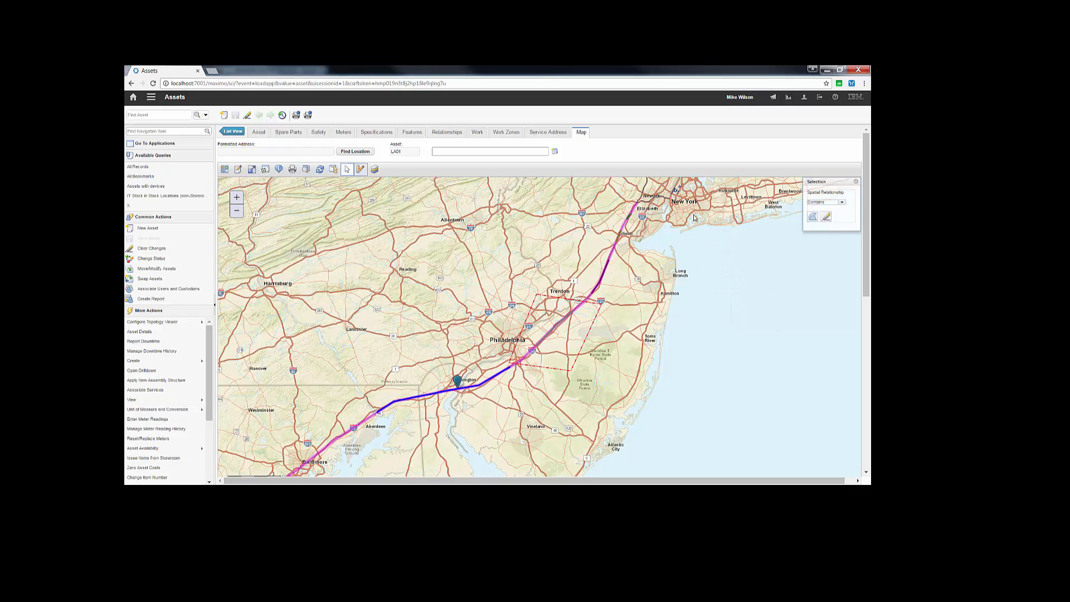
pyautogui.click(856, 183)
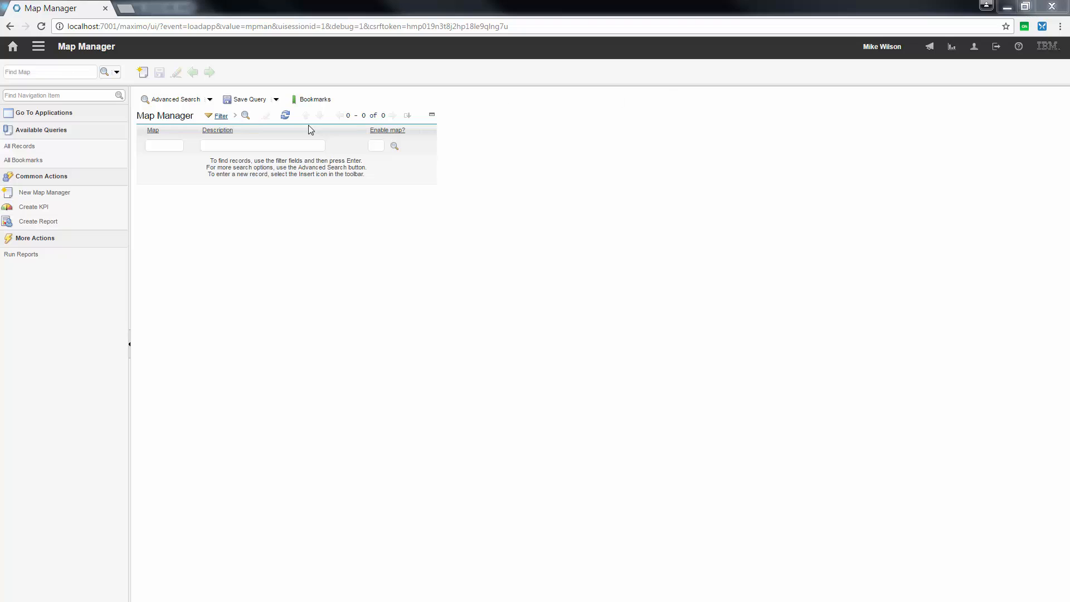
# Step: Open map 1007's default symbology configuration in Map Manager and validate the map symbology
pyautogui.click(178, 145)
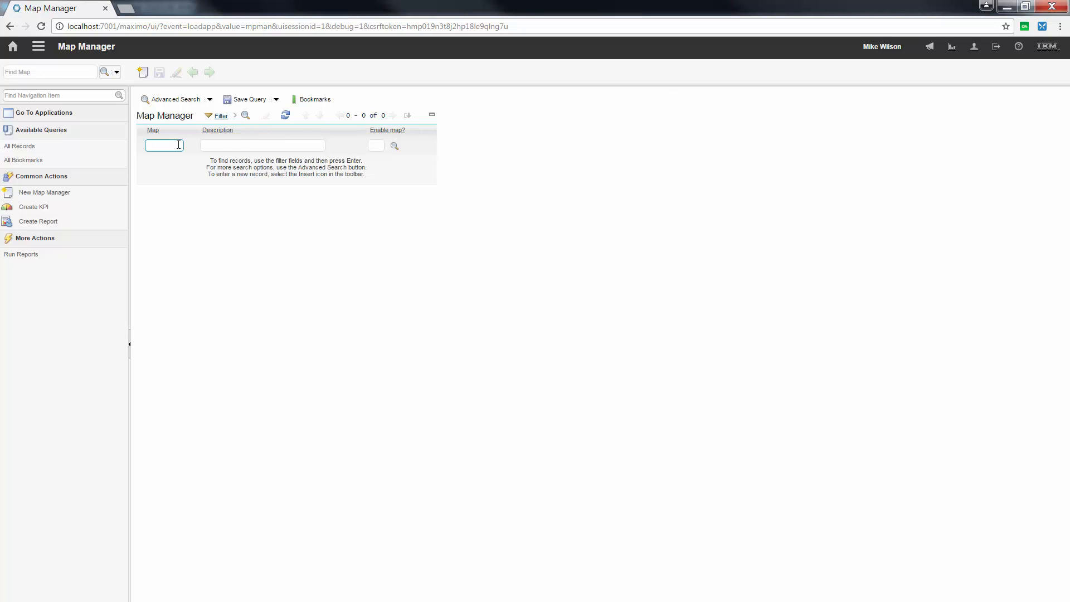
pyautogui.press('Return')
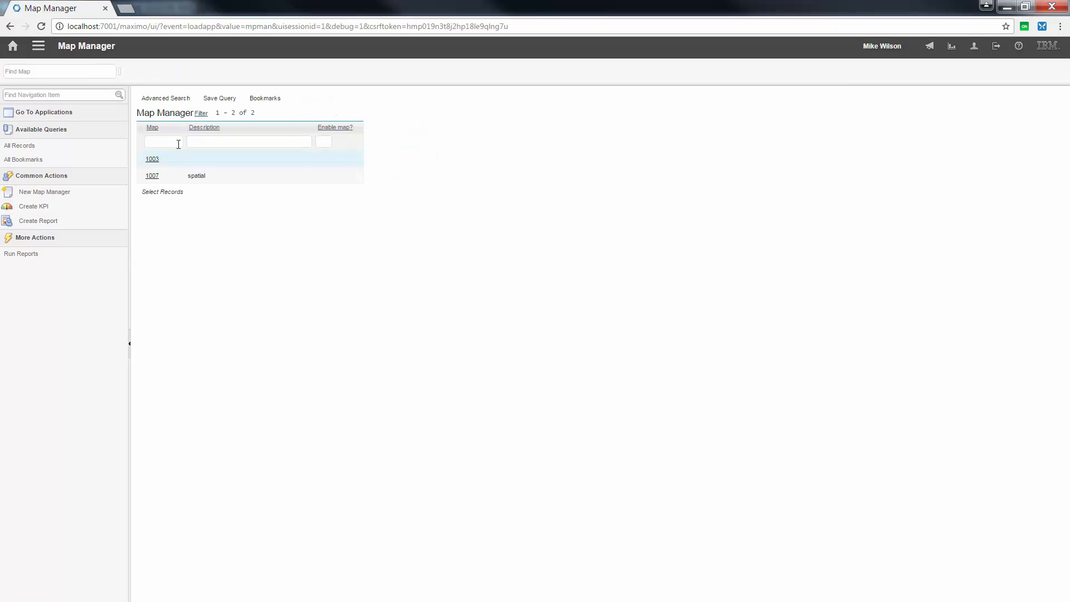
pyautogui.click(153, 179)
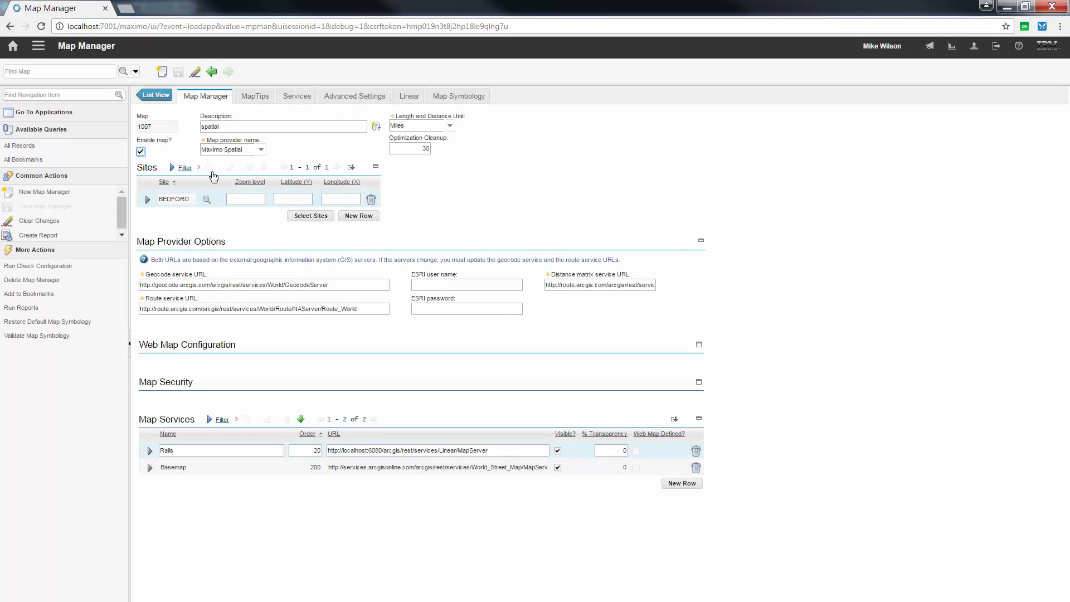
pyautogui.click(460, 96)
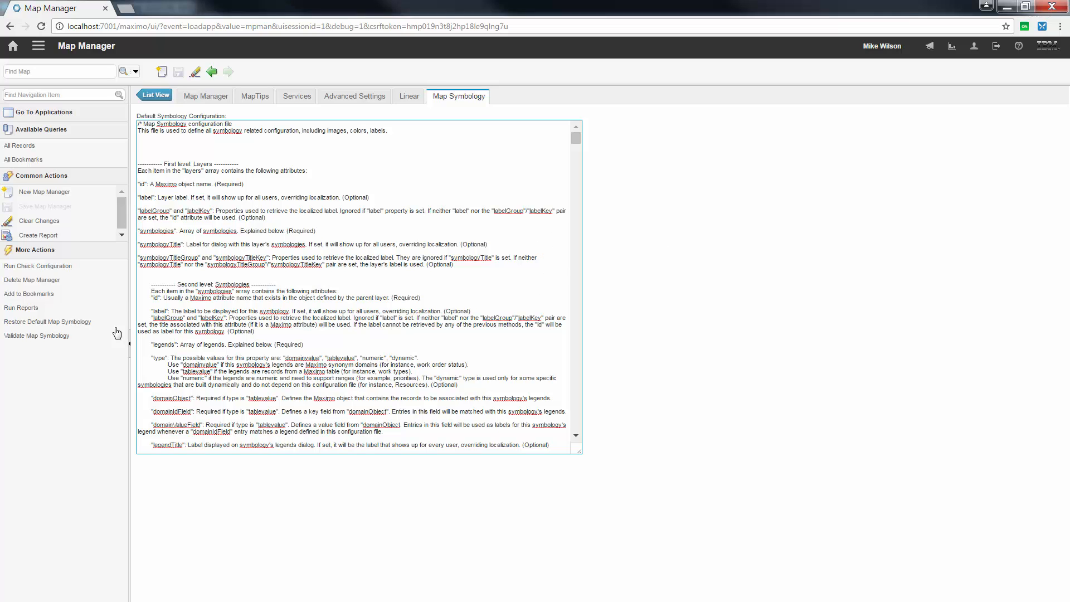
pyautogui.click(58, 338)
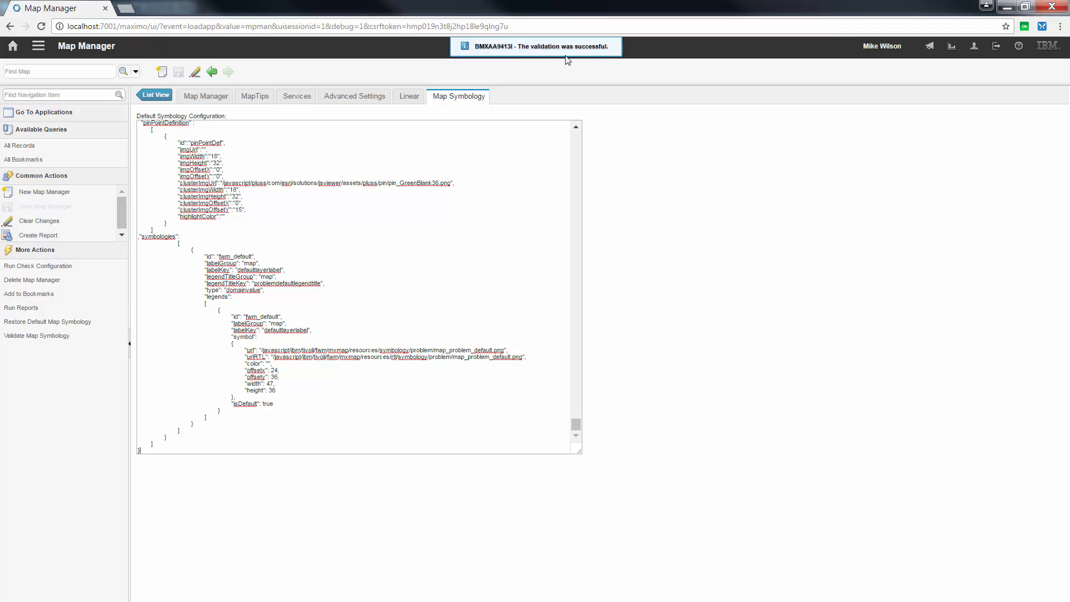
# Step: Switch to updated_symbology.txt in Notepad++ and widen the text area to examine the ASSETFEATURE linear symbology
pyautogui.moveTo(311, 248)
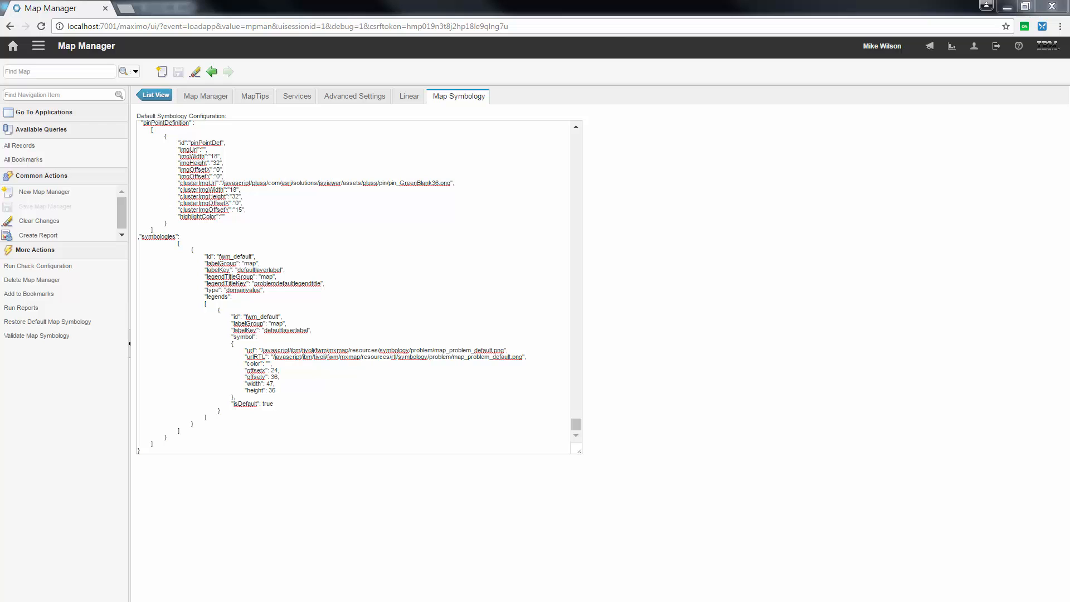
pyautogui.moveTo(1069, 137); pyautogui.dragTo(571, 137)
pyautogui.click(813, 134)
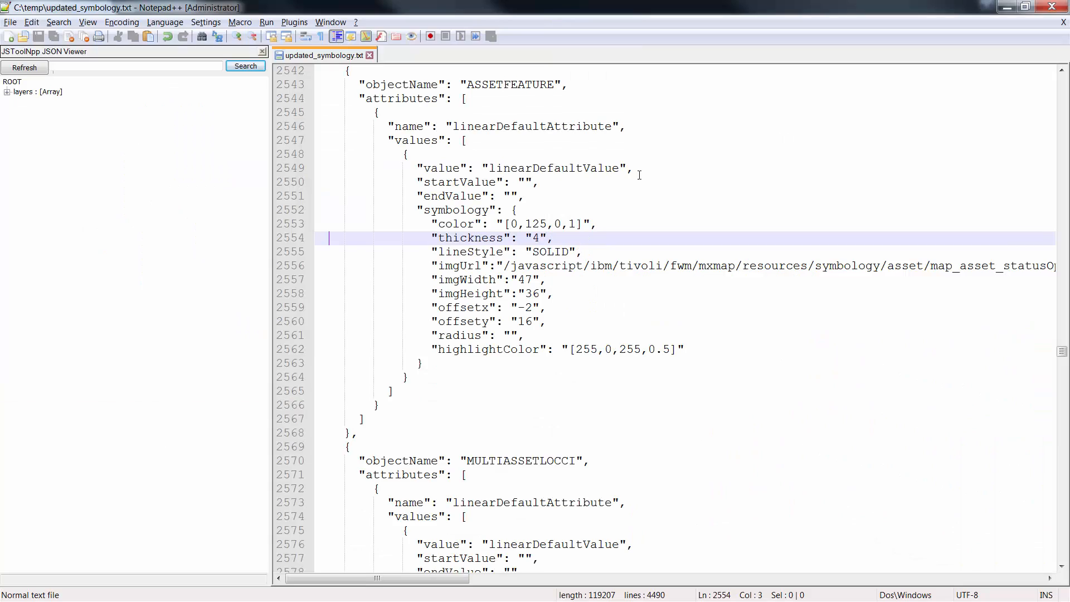
pyautogui.moveTo(269, 135); pyautogui.dragTo(229, 133)
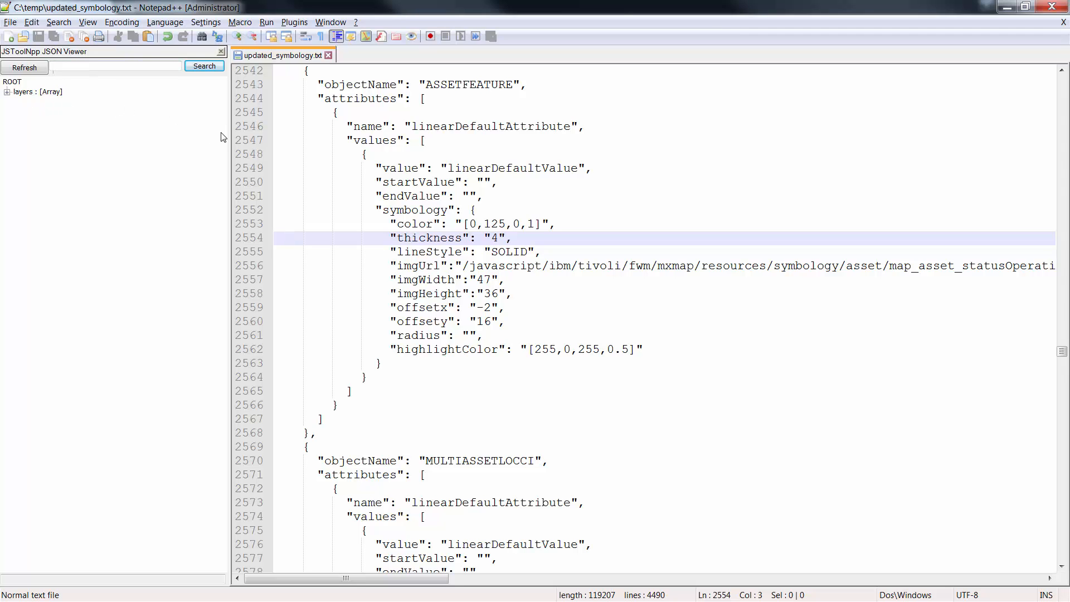
# Step: Look through the objects of the layers array in the JSON tree for the layer whose id is "asset"
pyautogui.click(7, 92)
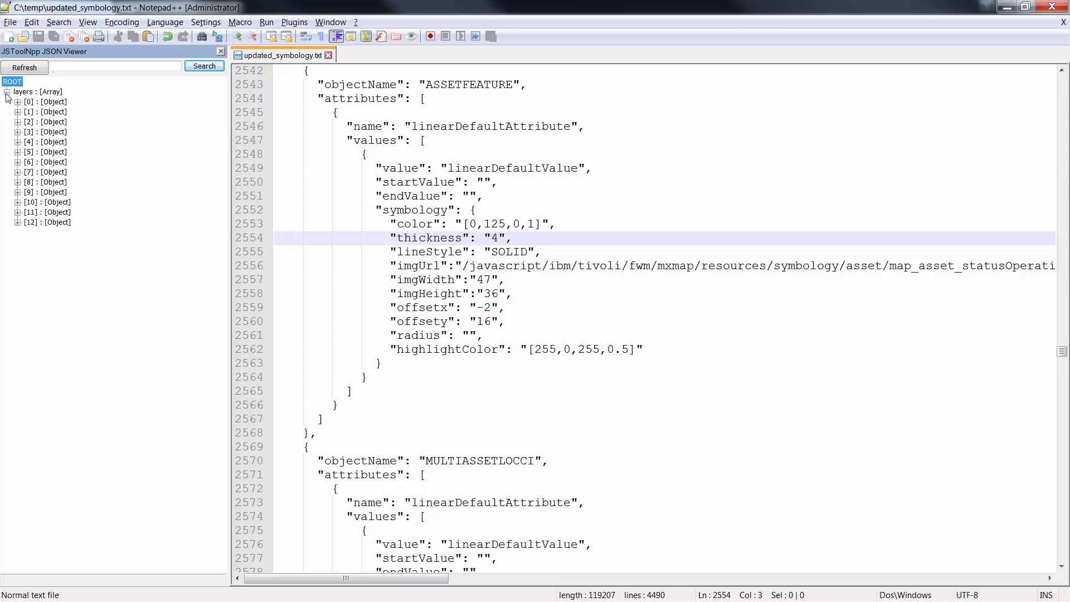
pyautogui.click(17, 102)
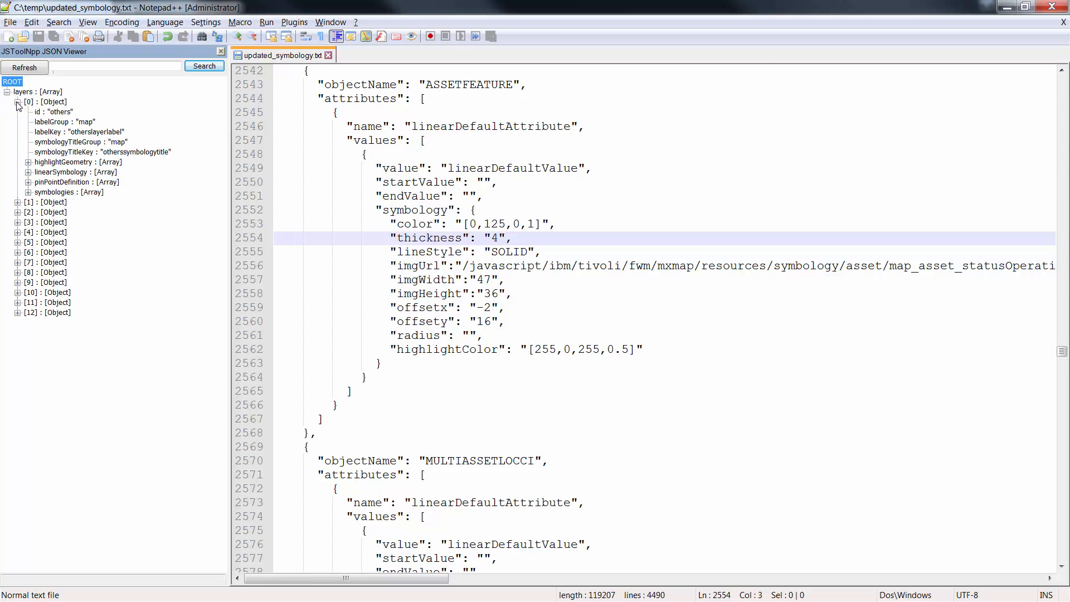
pyautogui.click(17, 102)
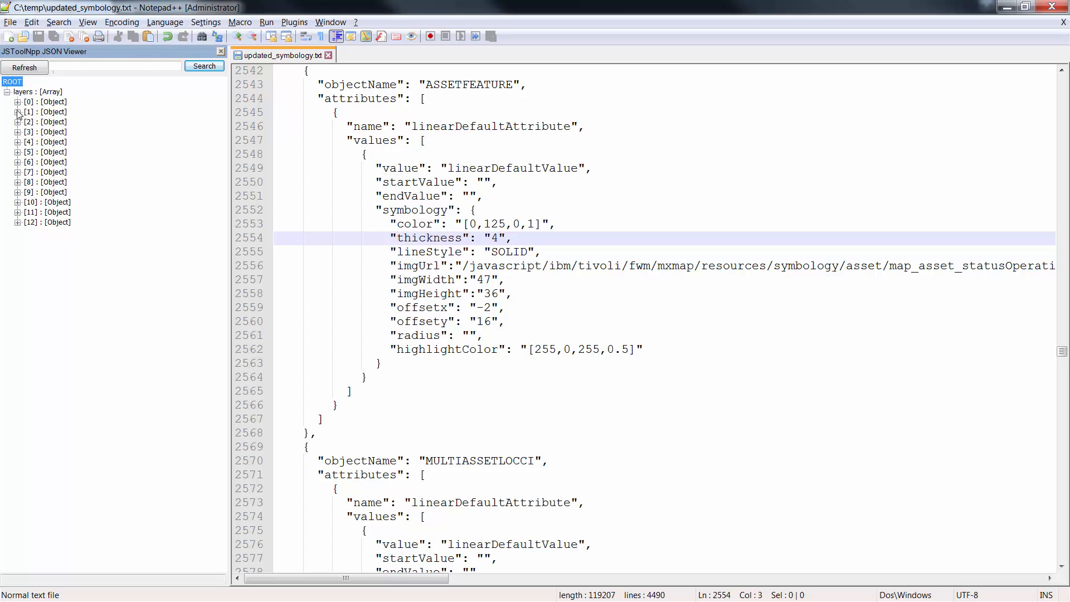
pyautogui.click(17, 112)
pyautogui.click(18, 112)
pyautogui.click(18, 122)
pyautogui.click(17, 122)
pyautogui.click(18, 132)
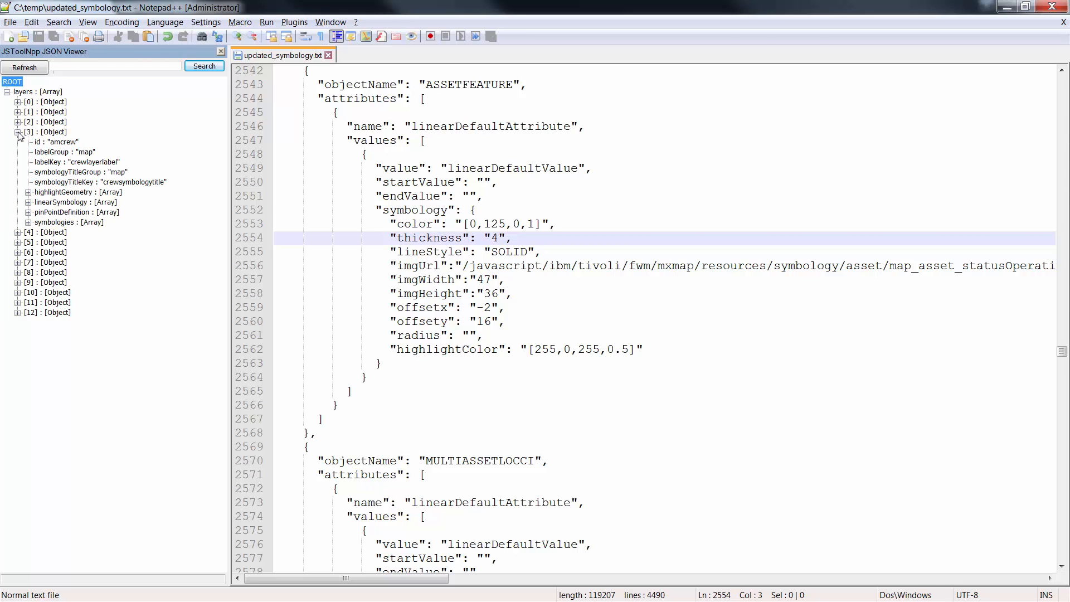
pyautogui.click(17, 132)
pyautogui.click(17, 142)
pyautogui.click(17, 142)
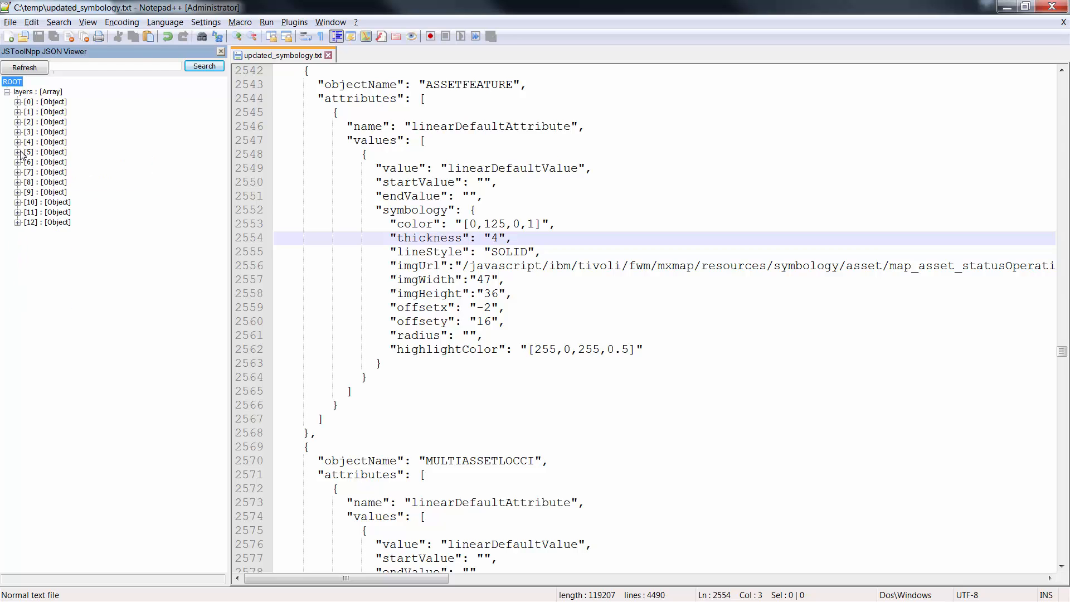
pyautogui.click(17, 153)
pyautogui.click(18, 152)
pyautogui.click(17, 162)
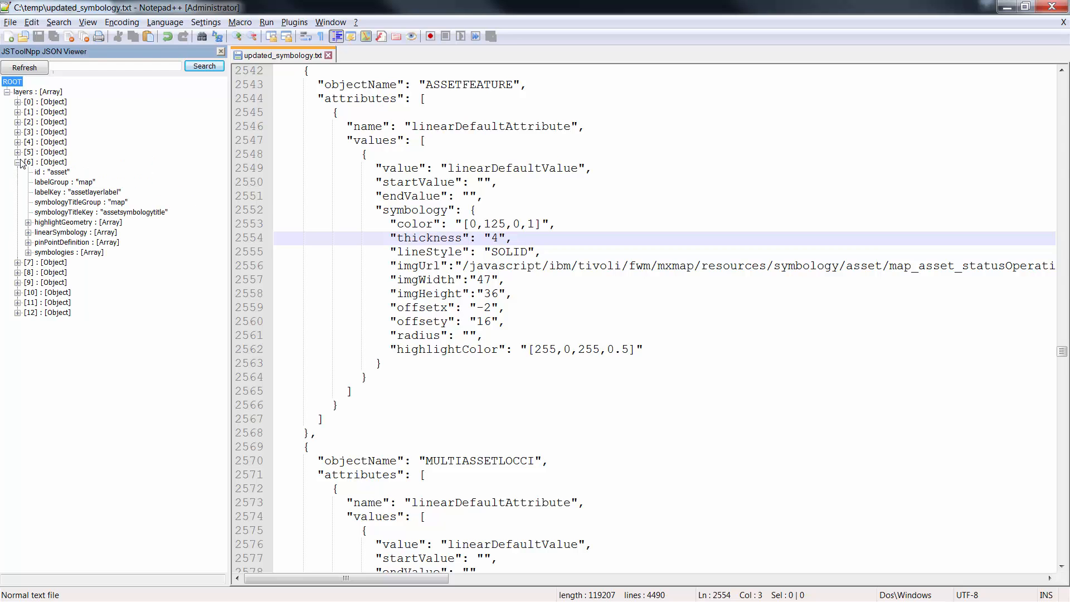
# Step: Check the asset layer's id and expand its linearSymbology array in the JSON tree
pyautogui.click(50, 174)
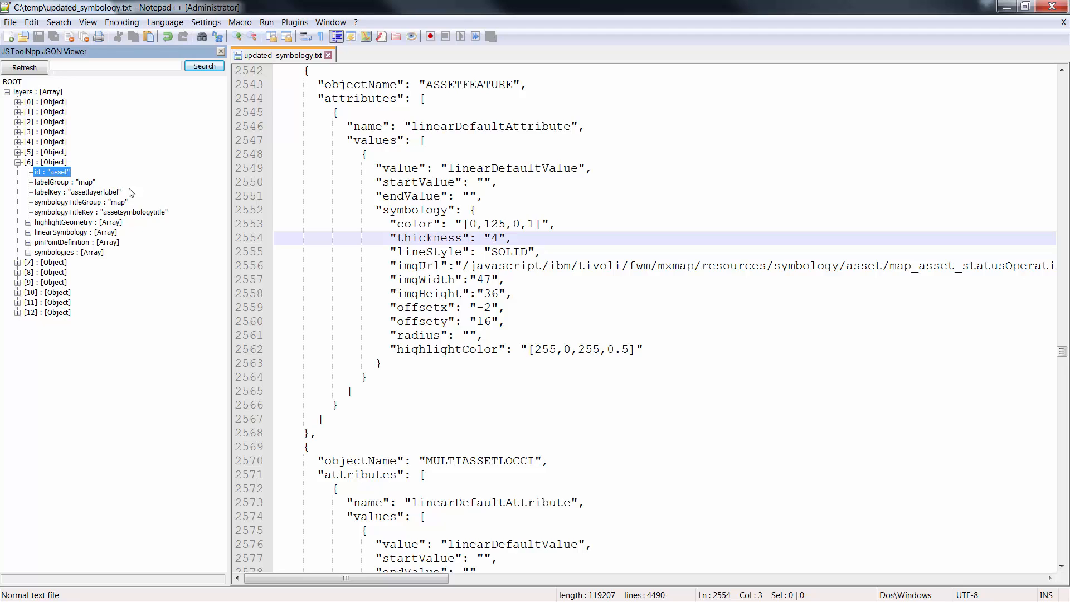
pyautogui.click(50, 236)
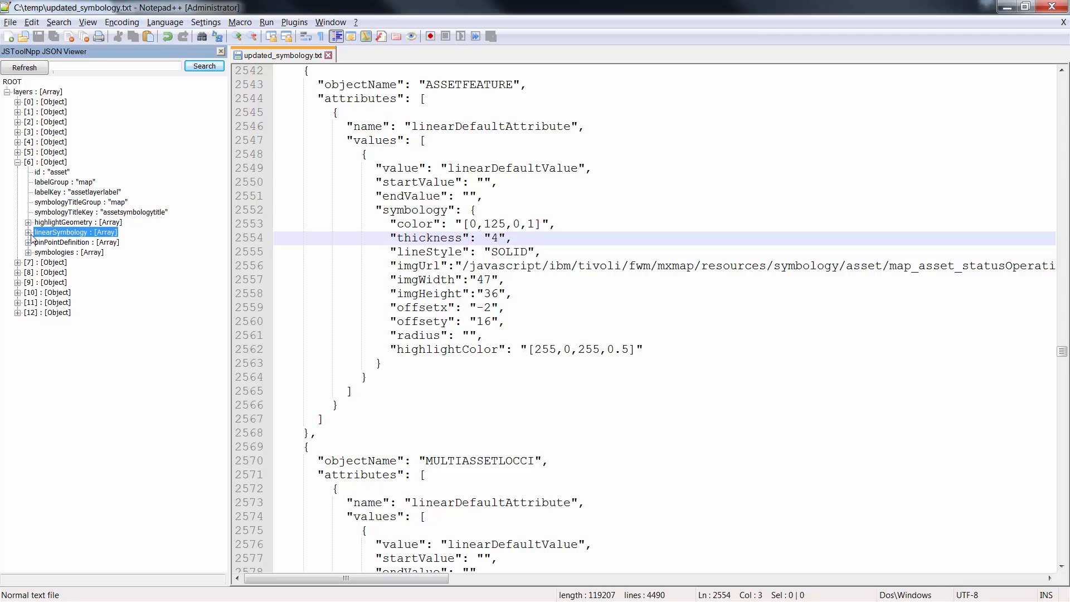
pyautogui.click(28, 232)
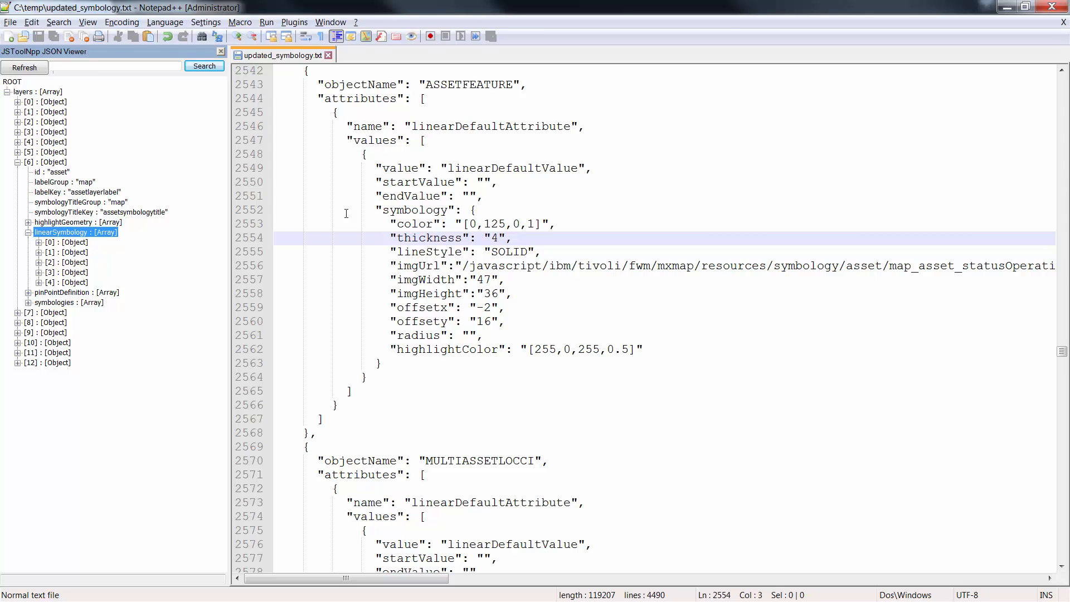
# Step: Locate the asset layer's linearSymbology section in the file text and highlight its ASSETSPEC object name
pyautogui.click(451, 182)
pyautogui.scroll(19, 388, 179)
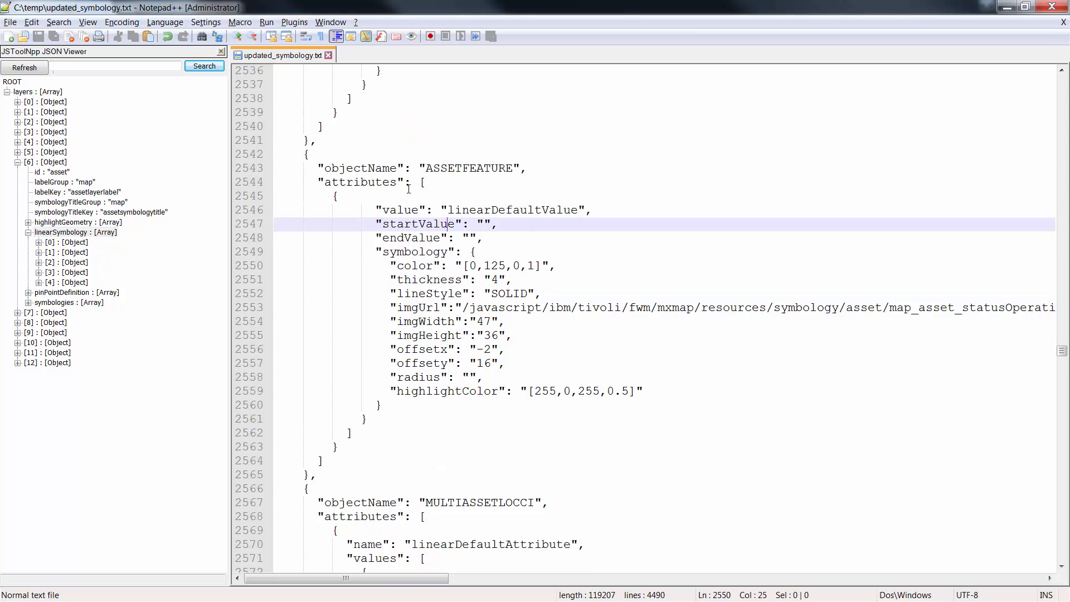
pyautogui.scroll(7, 408, 195)
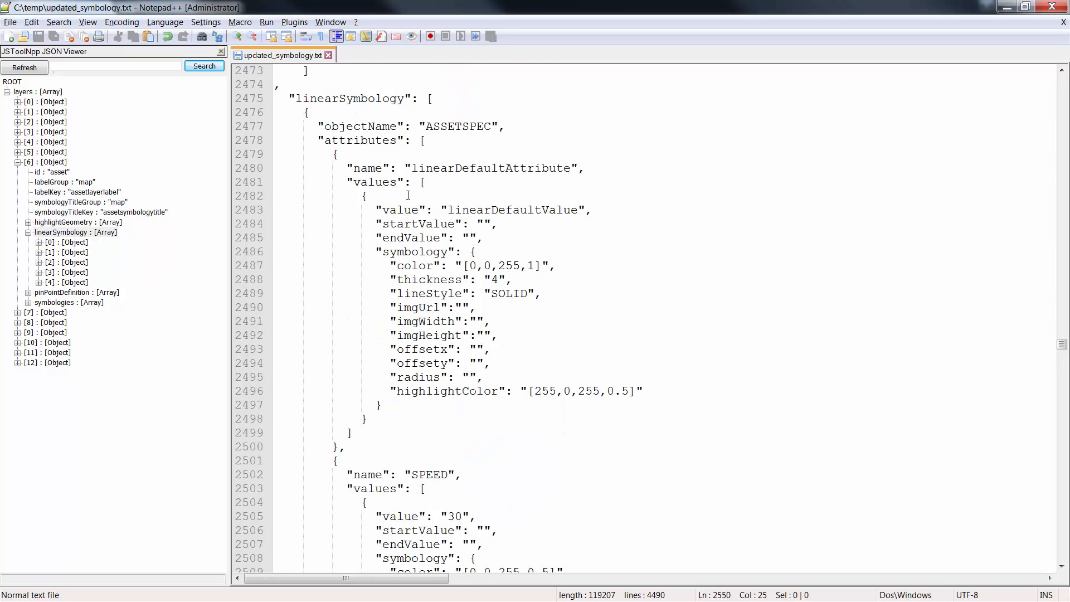
pyautogui.click(354, 225)
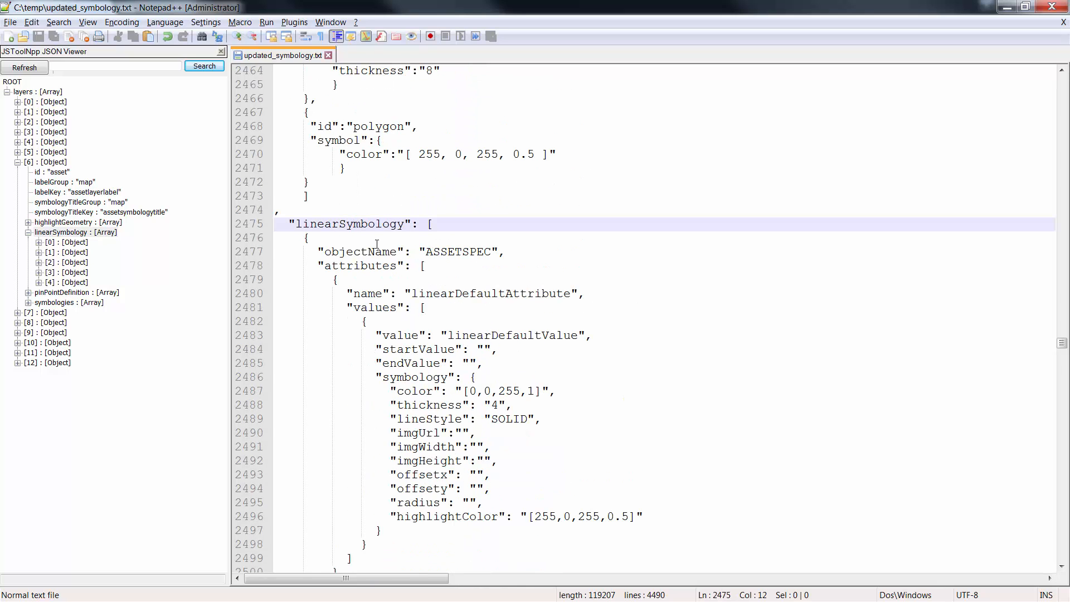
pyautogui.click(377, 246)
pyautogui.doubleClick(435, 251)
pyautogui.scroll(-3, 435, 254)
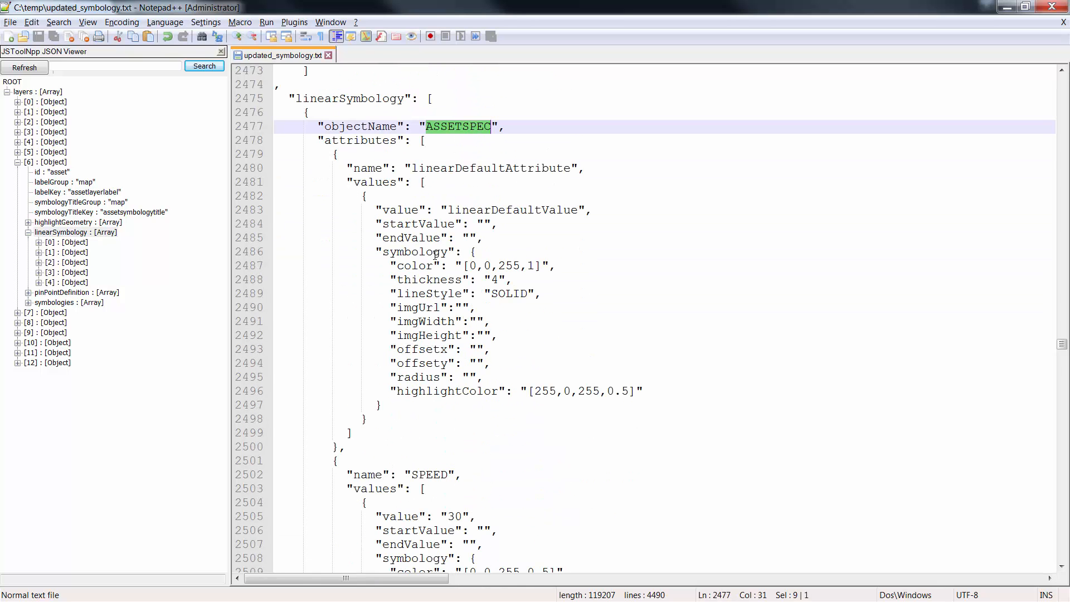
# Step: Examine the color, thickness and lineStyle properties of ASSETSPEC's linearDefaultAttribute
pyautogui.doubleClick(437, 167)
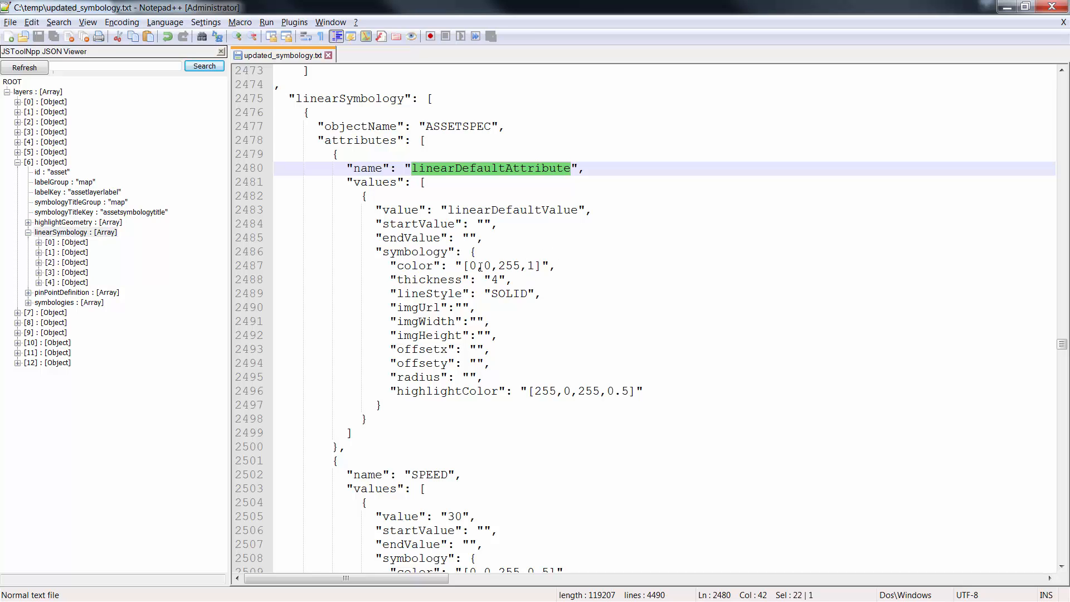
pyautogui.doubleClick(413, 265)
pyautogui.doubleClick(432, 279)
pyautogui.doubleClick(432, 293)
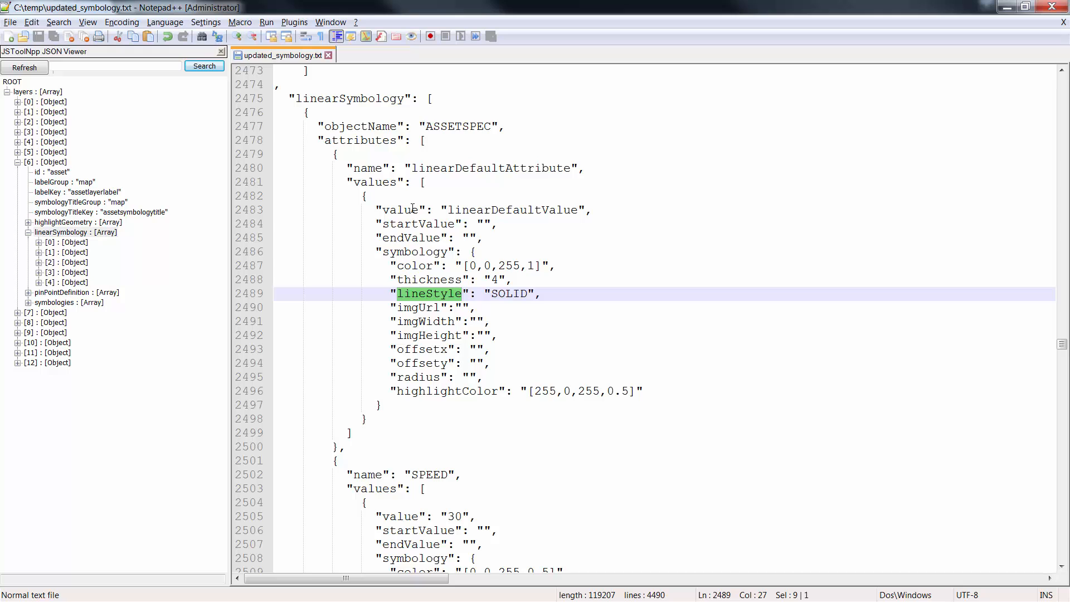
pyautogui.scroll(-1, 405, 189)
pyautogui.click(380, 113)
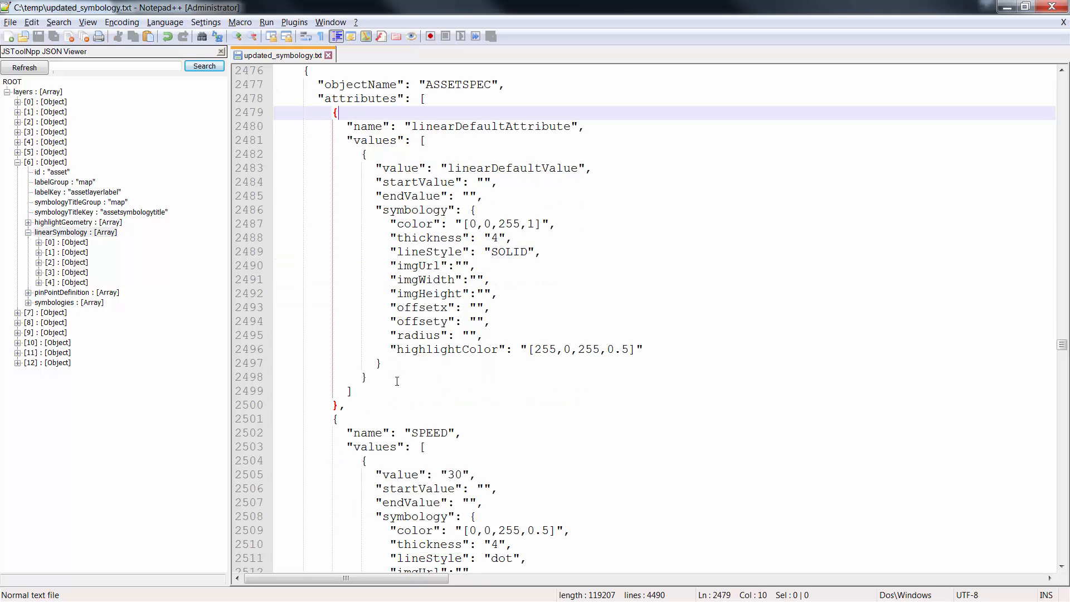
# Step: Examine the value, startValue and endValue properties of the SPEED attribute's first entry under ASSETSPEC
pyautogui.scroll(-2, 397, 381)
pyautogui.click(380, 334)
pyautogui.scroll(-4, 374, 182)
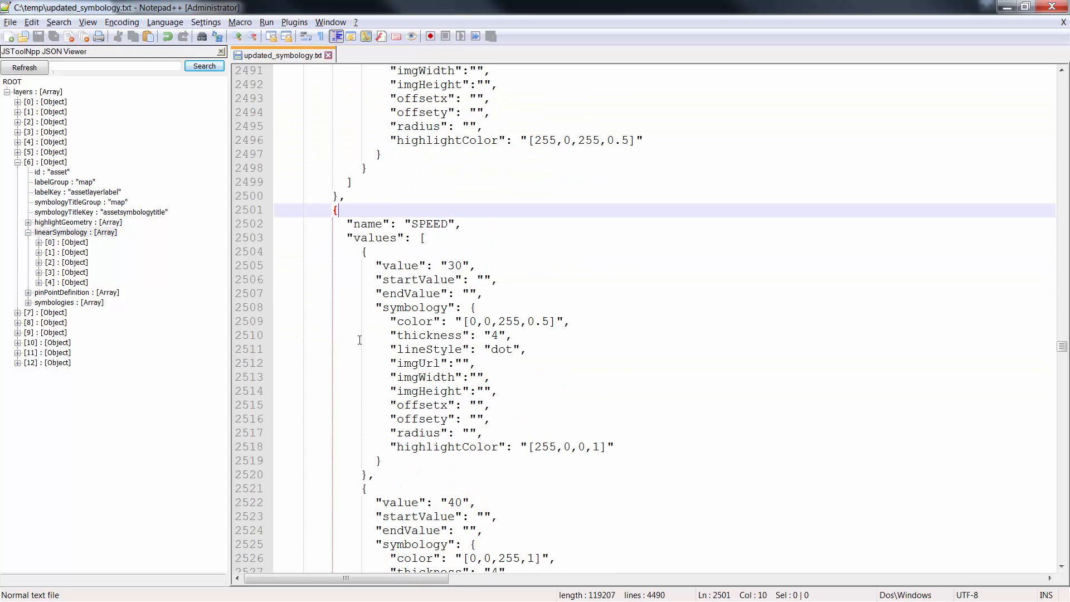
pyautogui.doubleClick(429, 183)
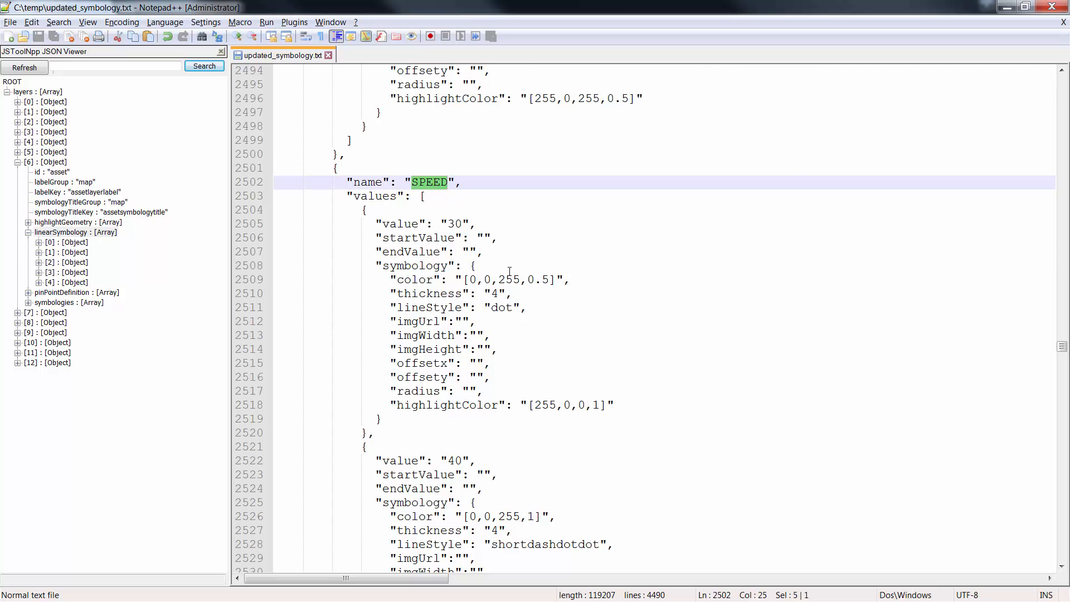
pyautogui.doubleClick(405, 224)
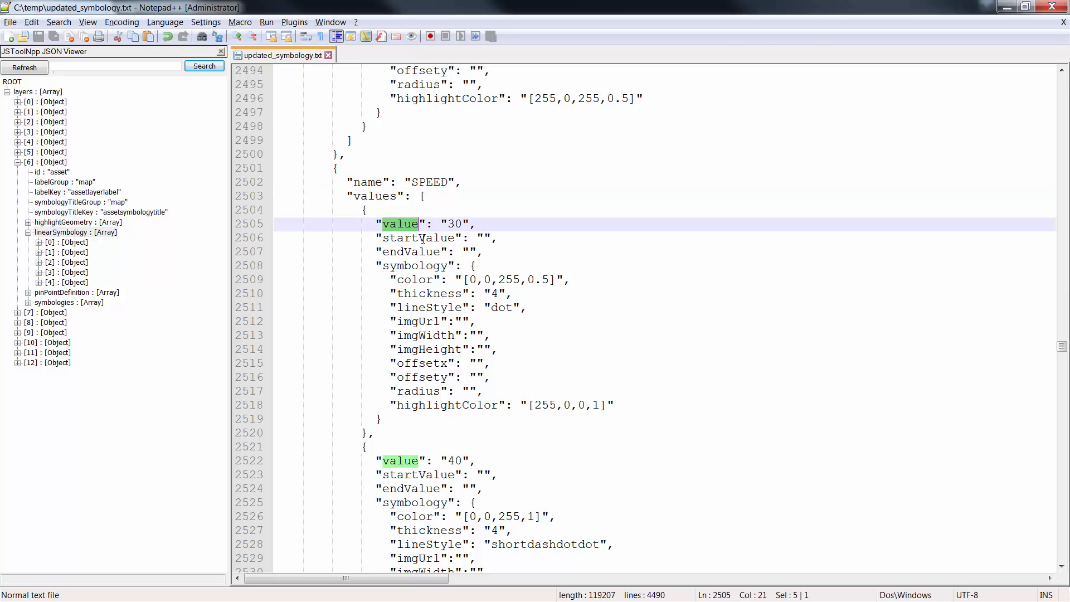
pyautogui.scroll(-1, 427, 240)
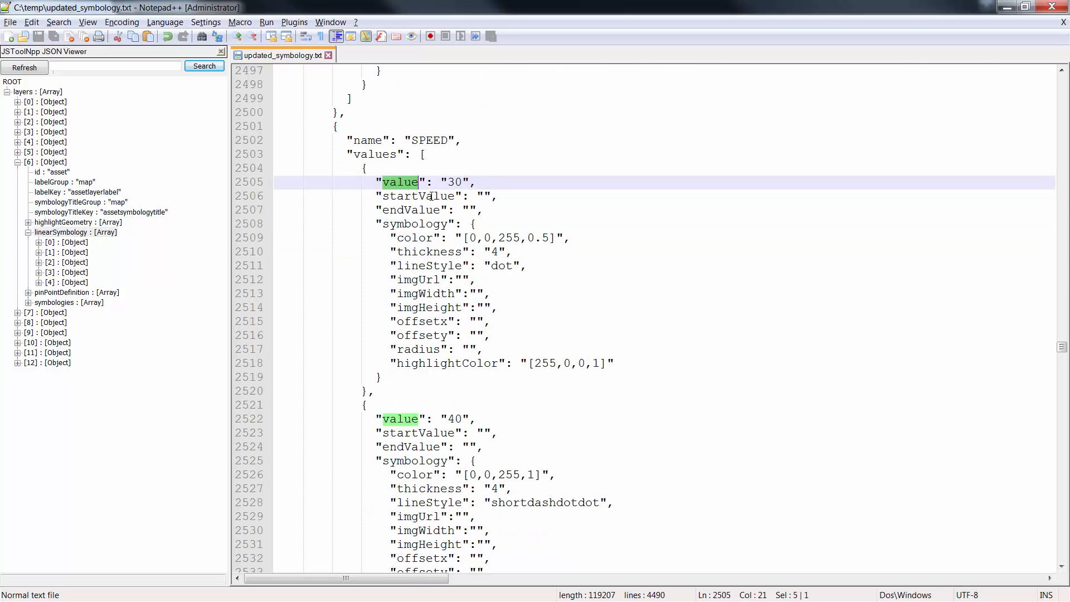
pyautogui.doubleClick(432, 196)
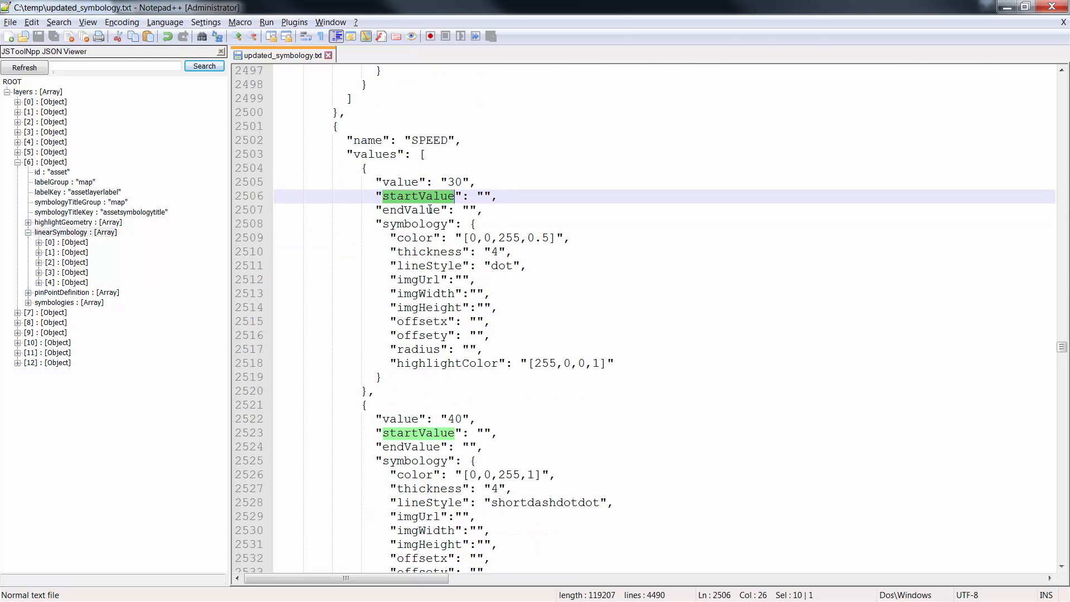
pyautogui.doubleClick(419, 208)
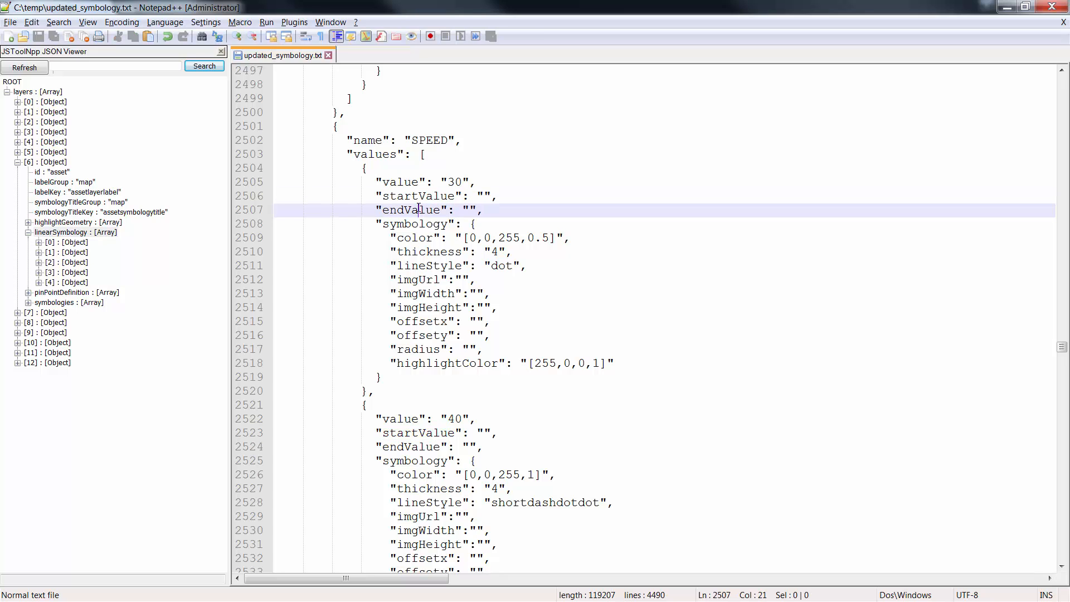
pyautogui.click(393, 193)
pyautogui.moveTo(379, 183); pyautogui.dragTo(484, 211)
pyautogui.doubleClick(407, 183)
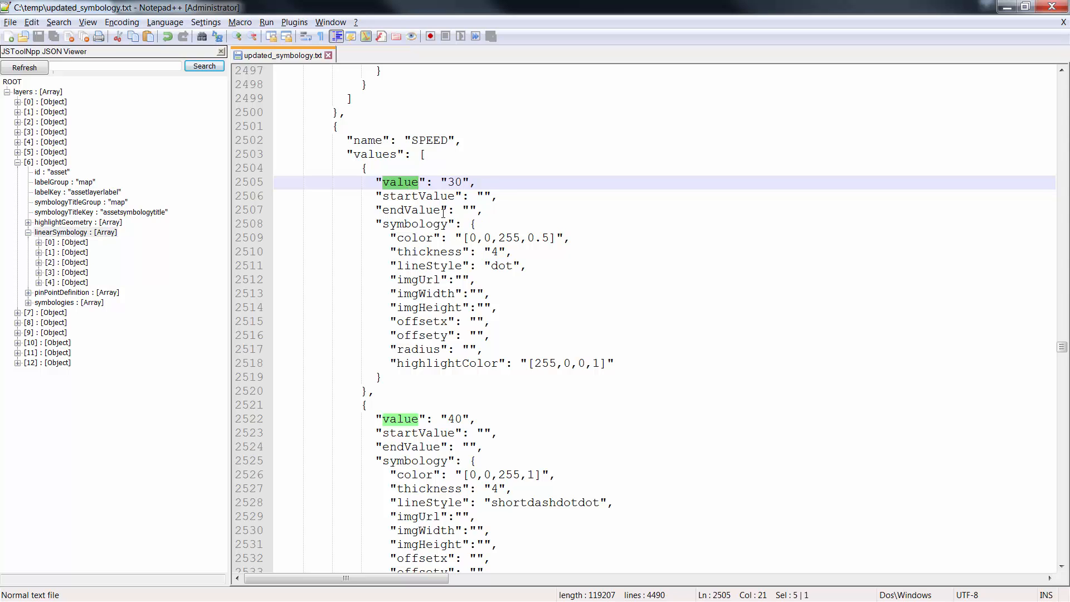
# Step: Highlight the SPEED value 30 and select all the numbers of its symbology color
pyautogui.scroll(-1, 432, 195)
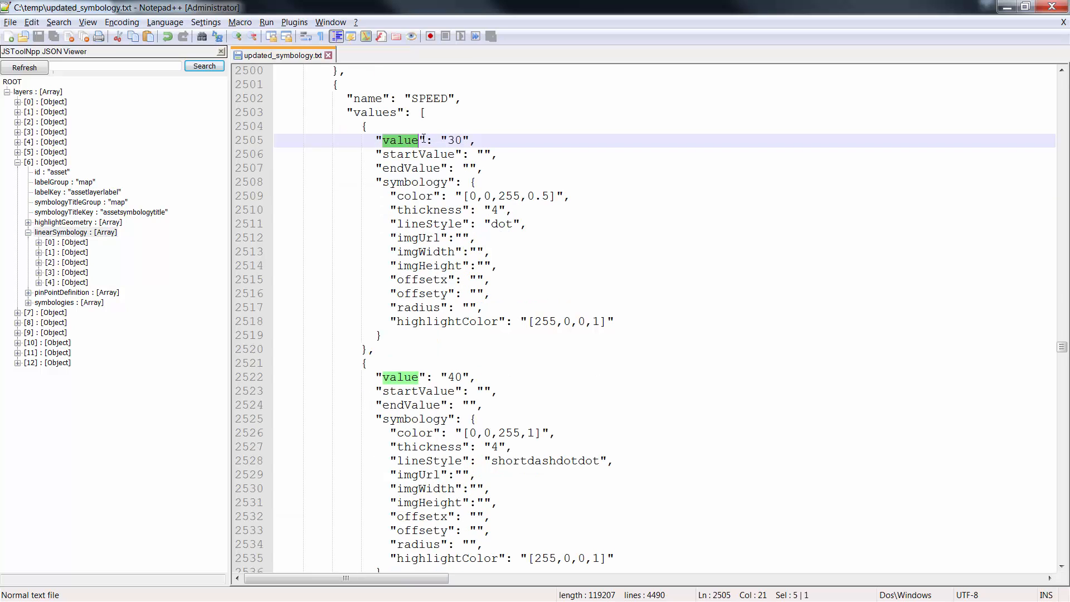
pyautogui.click(454, 140)
pyautogui.doubleClick(455, 140)
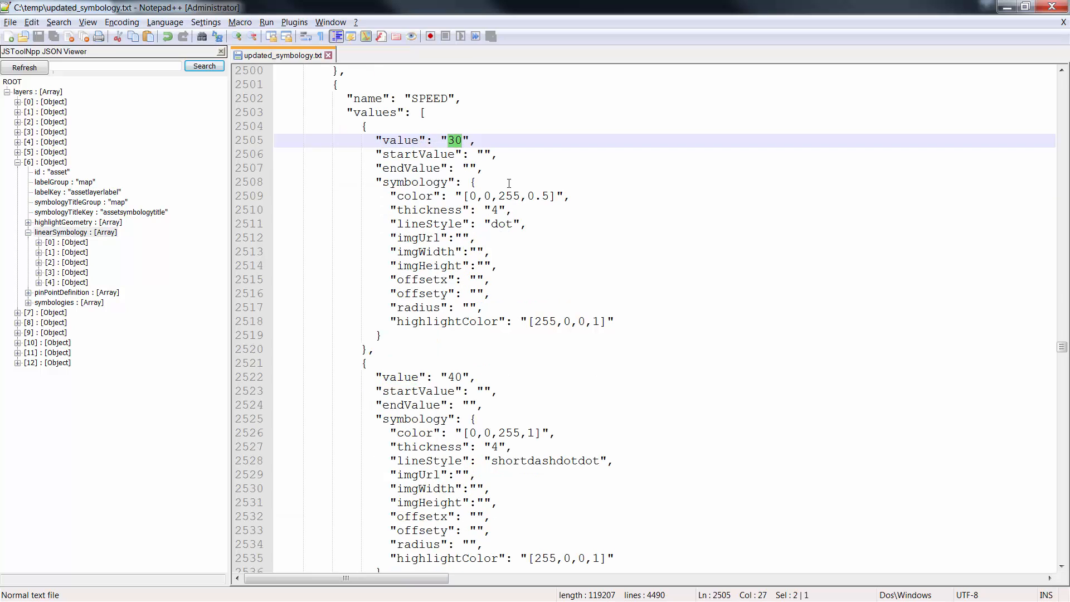
pyautogui.click(431, 195)
pyautogui.doubleClick(505, 197)
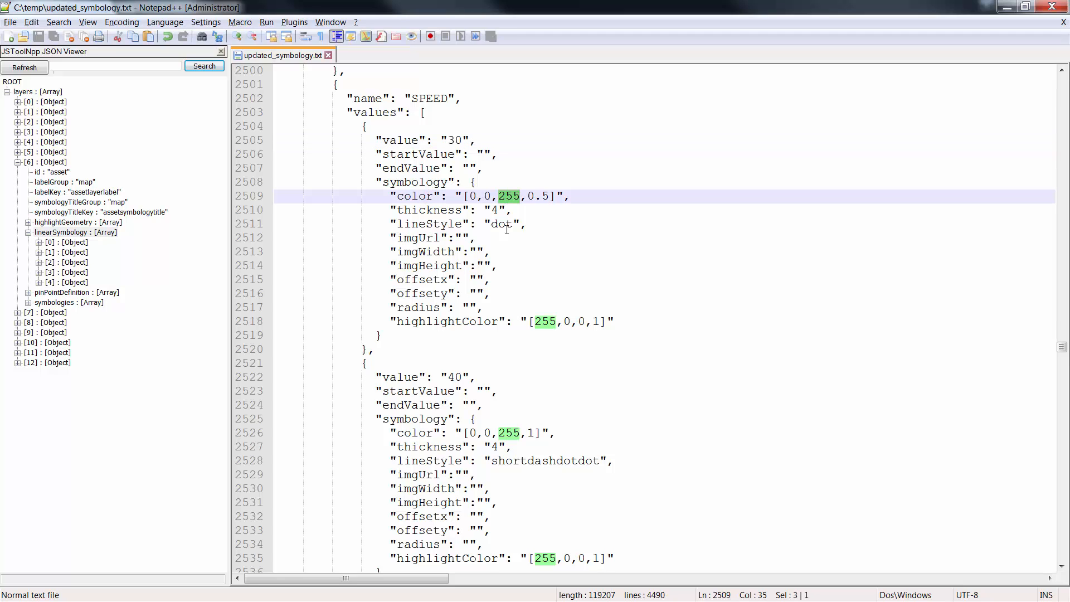
pyautogui.moveTo(467, 197); pyautogui.dragTo(549, 199)
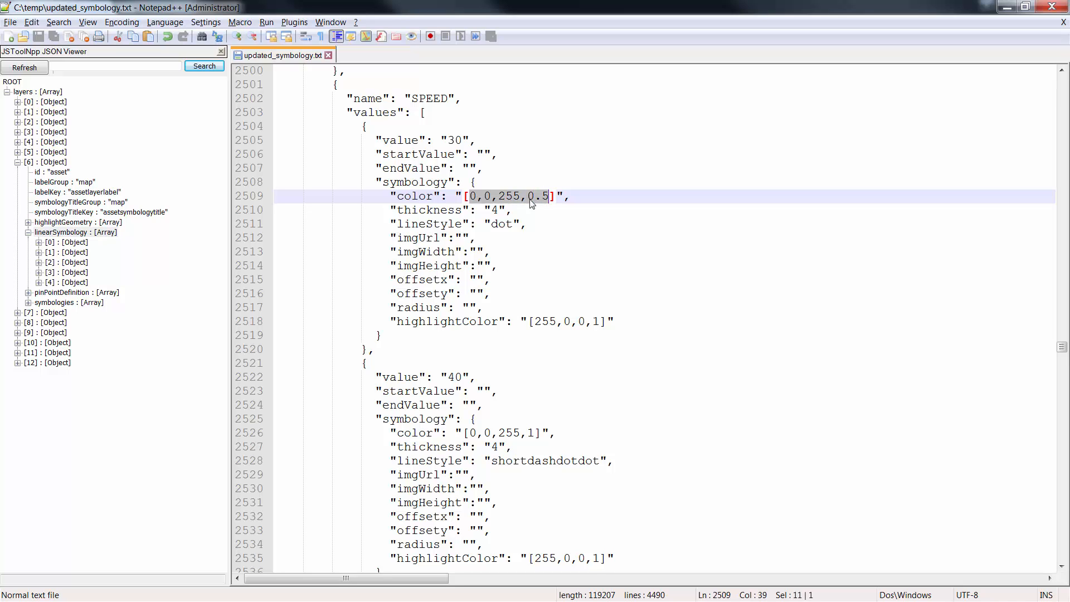
# Step: Examine the blue component and the opacity component in the color of the SPEED value 30
pyautogui.click(487, 196)
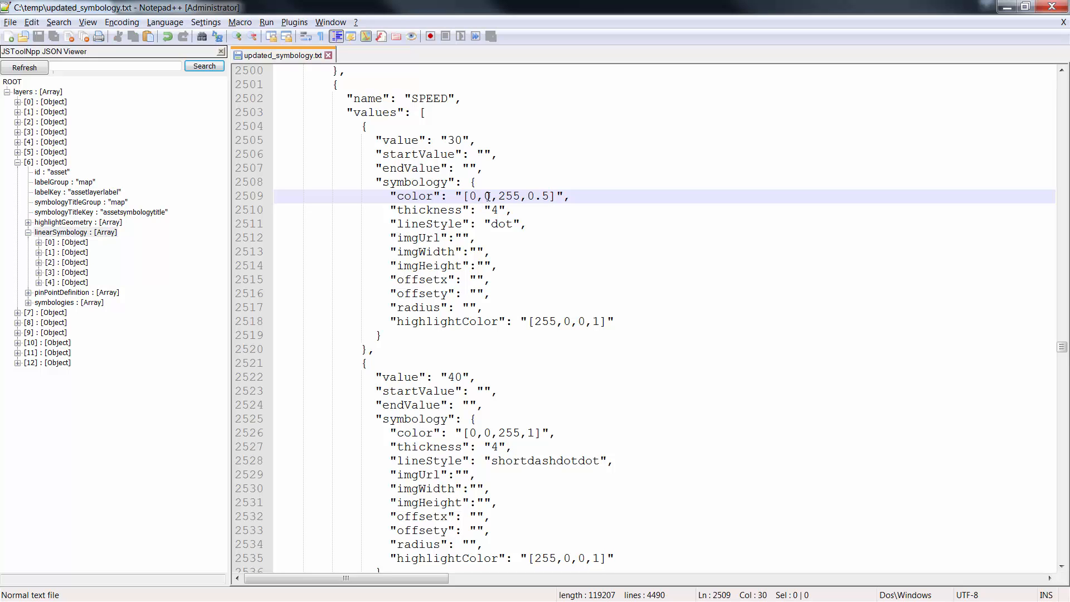
pyautogui.doubleClick(509, 196)
pyautogui.click(528, 196)
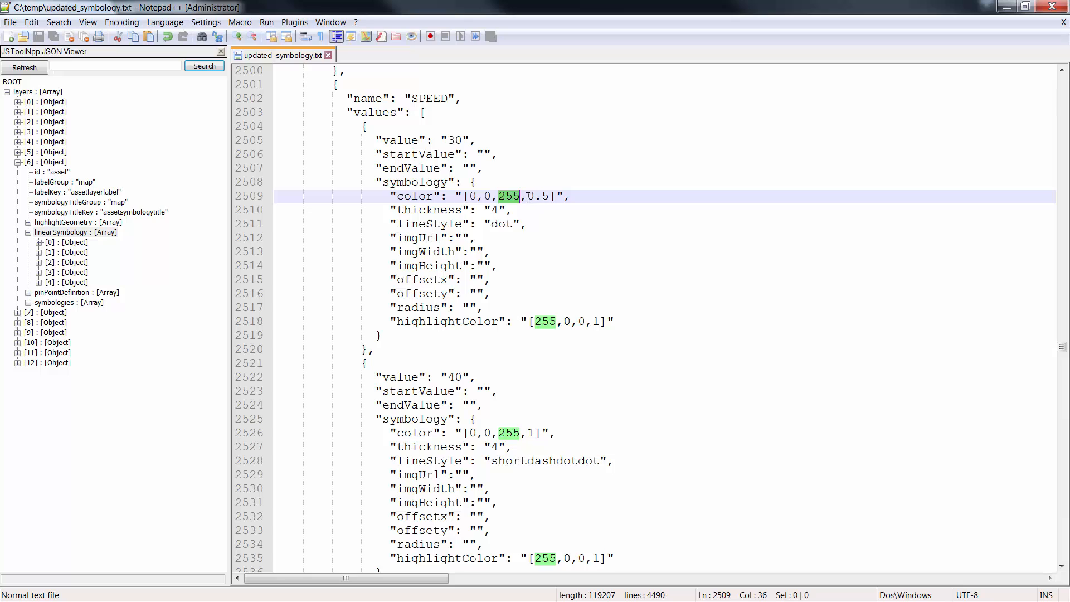
pyautogui.moveTo(528, 196); pyautogui.dragTo(550, 196)
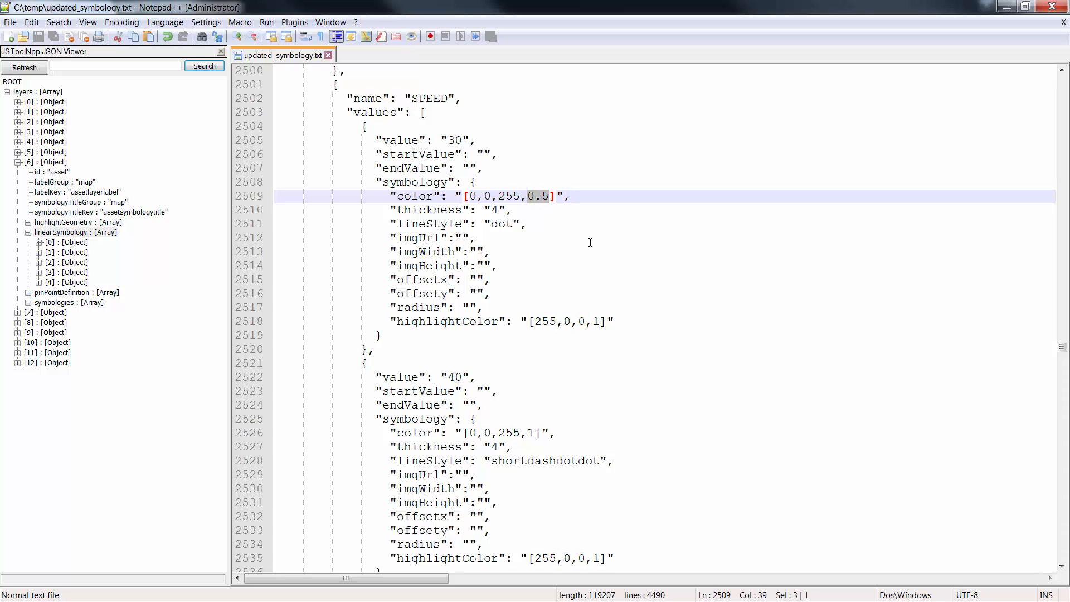
pyautogui.click(574, 235)
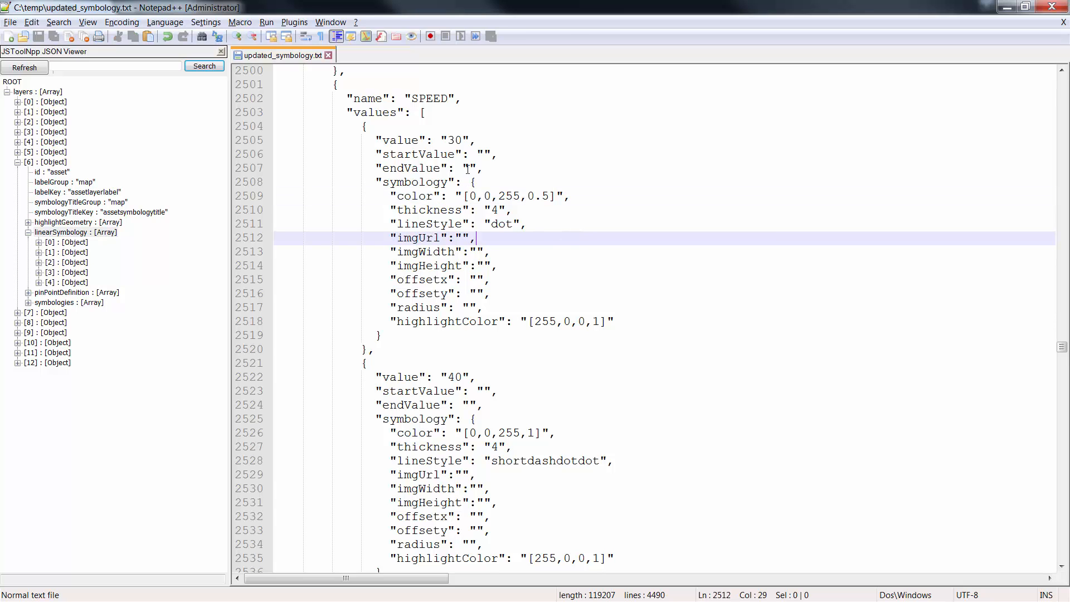
pyautogui.doubleClick(455, 140)
pyautogui.doubleClick(506, 192)
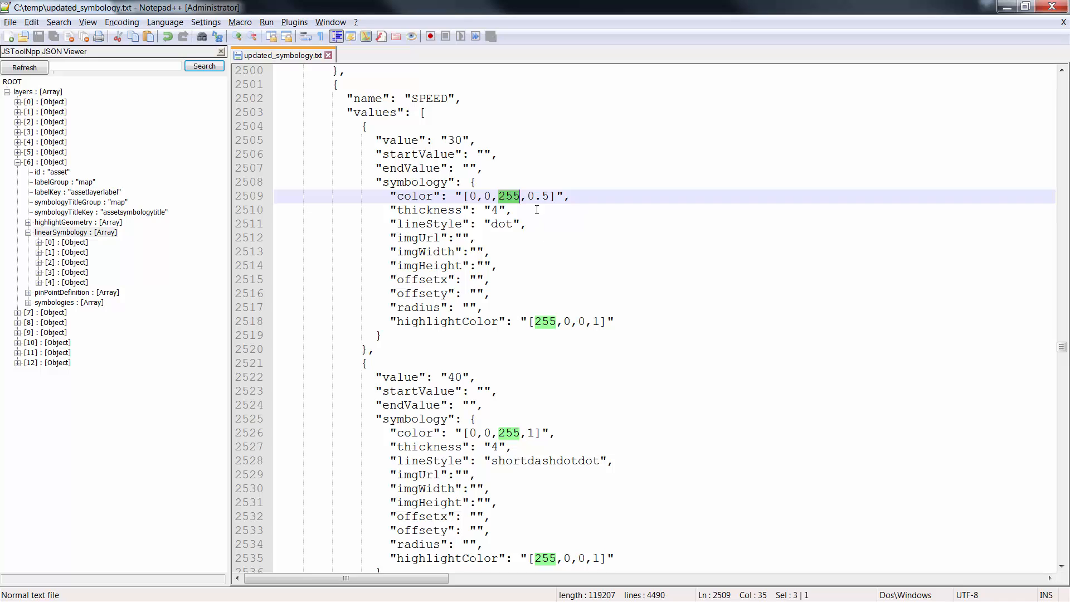
pyautogui.moveTo(528, 196); pyautogui.dragTo(547, 199)
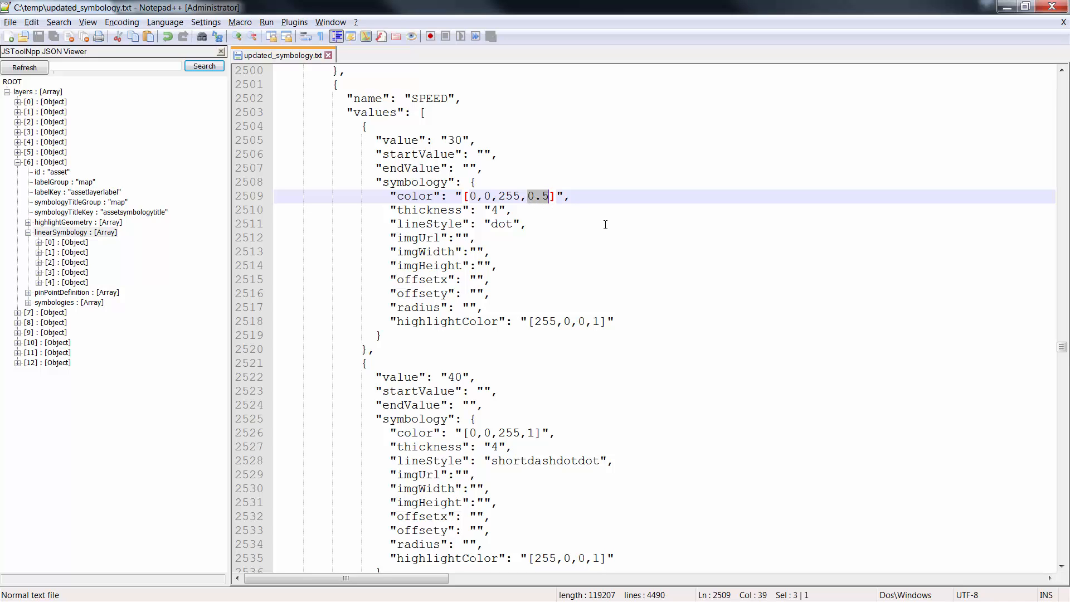
# Step: Examine the highlightColor of the SPEED value 30 and the symbology of the value 40 entry
pyautogui.doubleClick(484, 319)
pyautogui.scroll(-2, 552, 286)
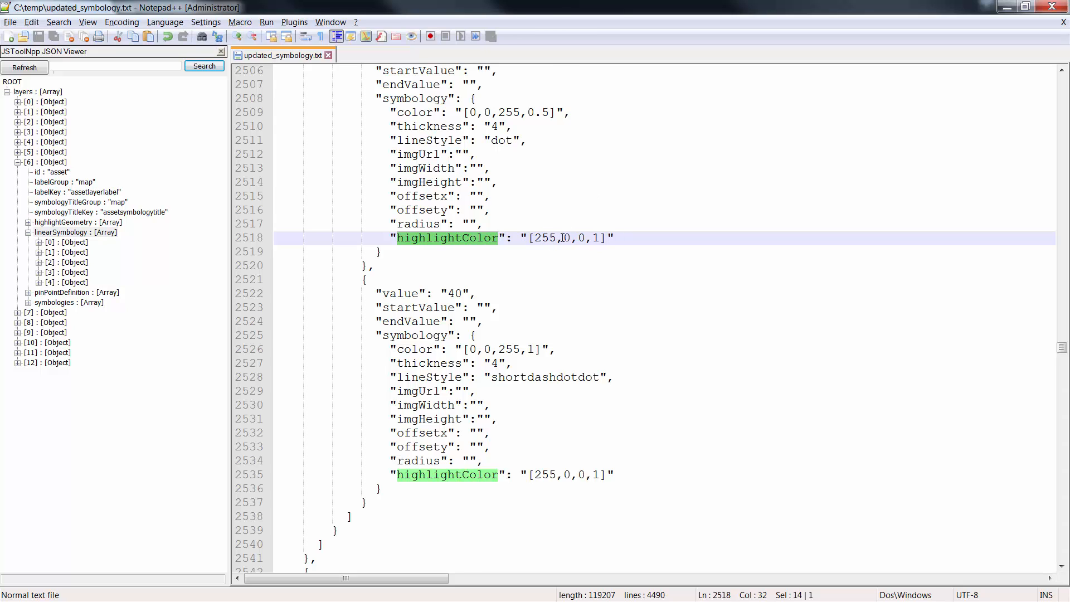
pyautogui.scroll(-2, 563, 237)
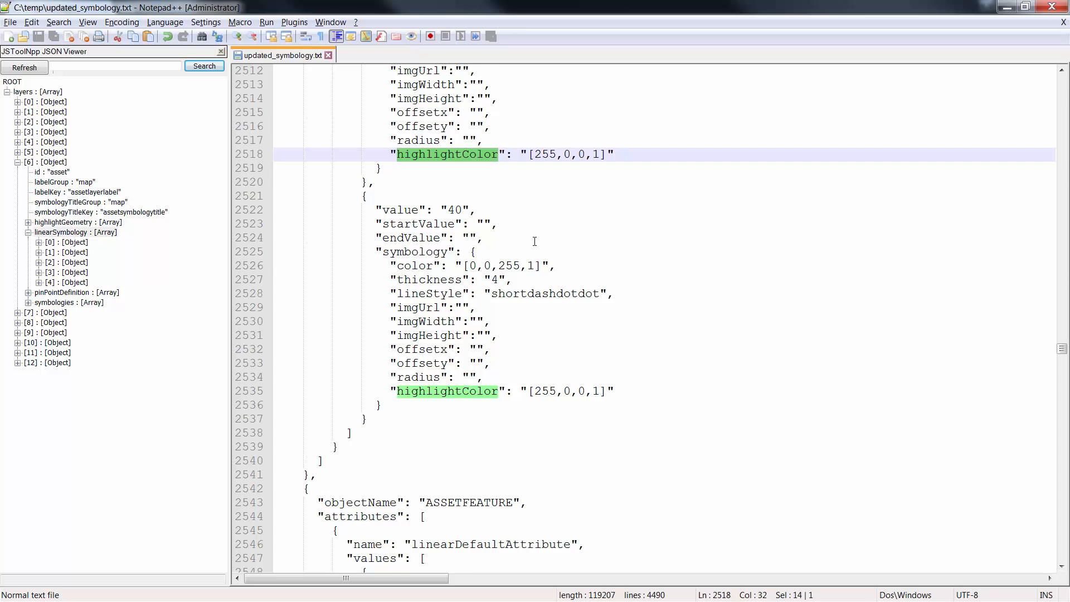
# Step: Highlight the value 40 entry of the SPEED attribute and select its value
pyautogui.scroll(-1, 534, 242)
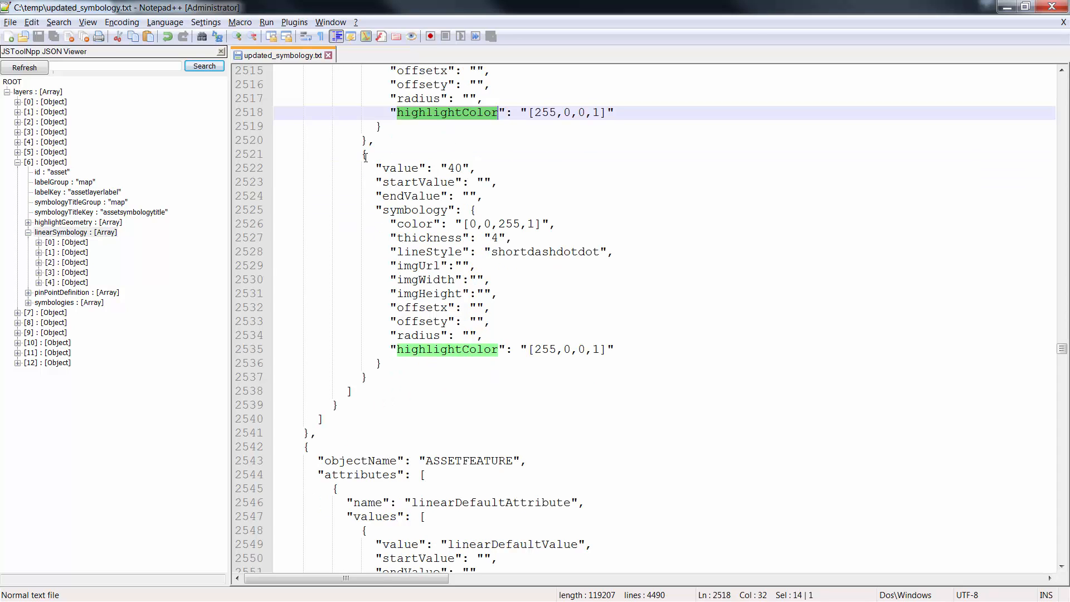
pyautogui.moveTo(365, 157); pyautogui.dragTo(382, 363)
pyautogui.click(449, 211)
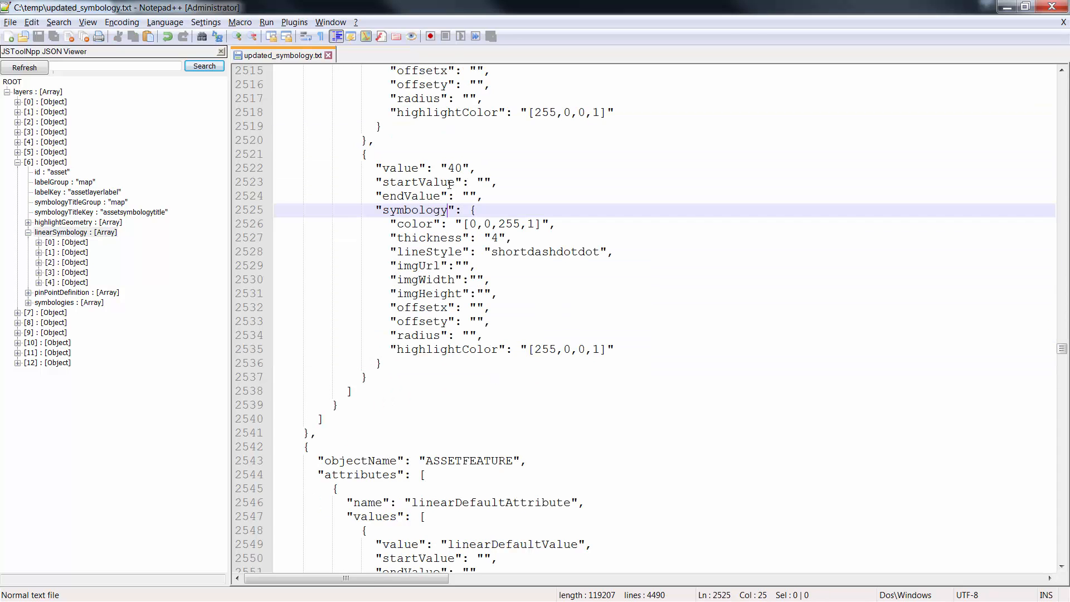
pyautogui.moveTo(448, 168); pyautogui.dragTo(462, 168)
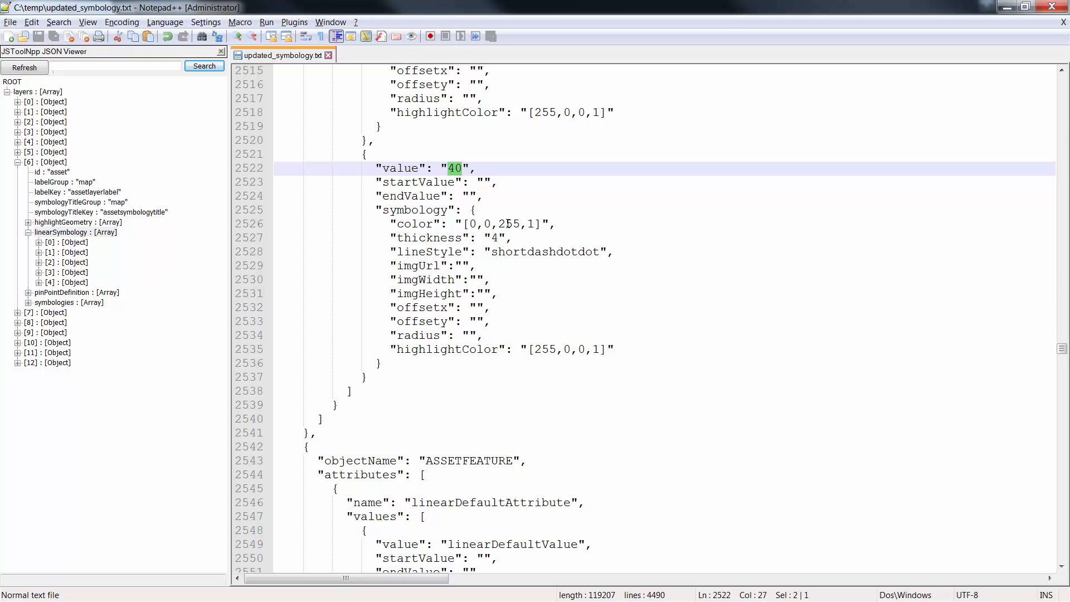
# Step: Examine the blue and opacity components of the value 40 entry's color and its lineStyle setting
pyautogui.doubleClick(508, 224)
pyautogui.doubleClick(532, 223)
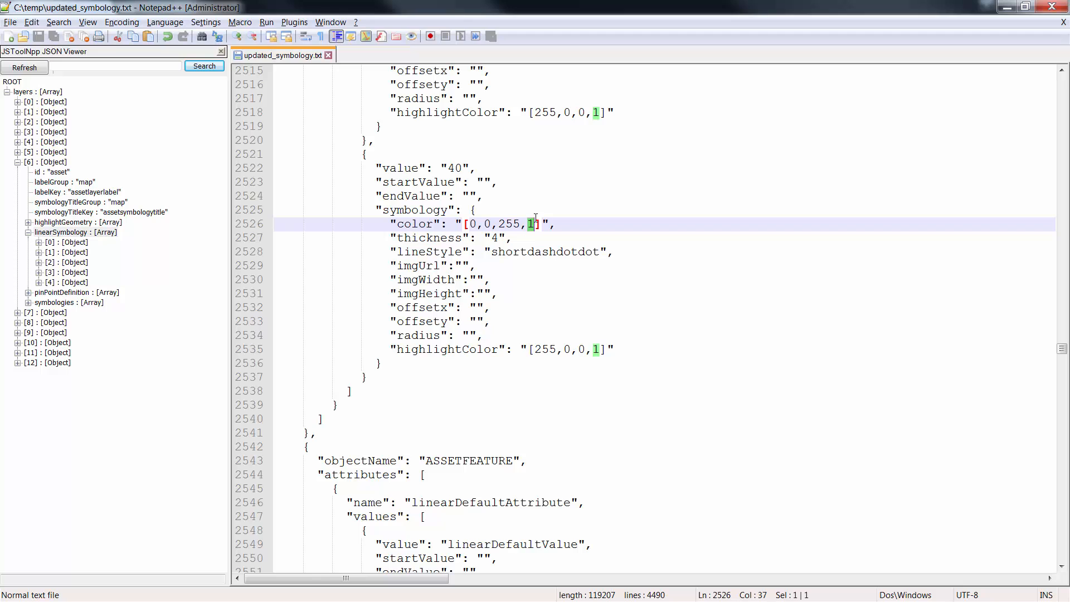
pyautogui.doubleClick(446, 251)
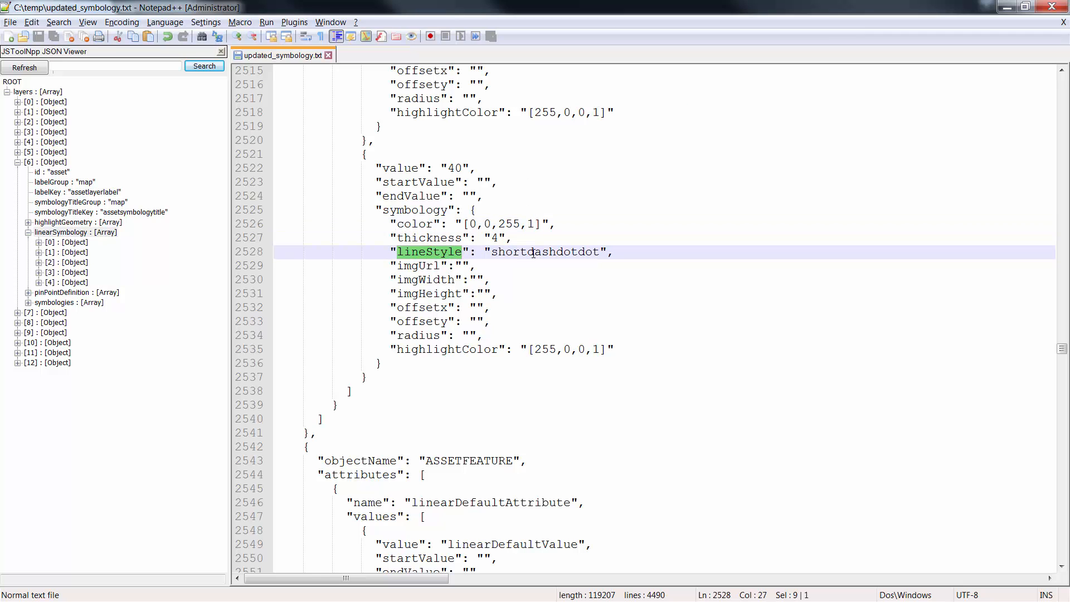
pyautogui.doubleClick(533, 252)
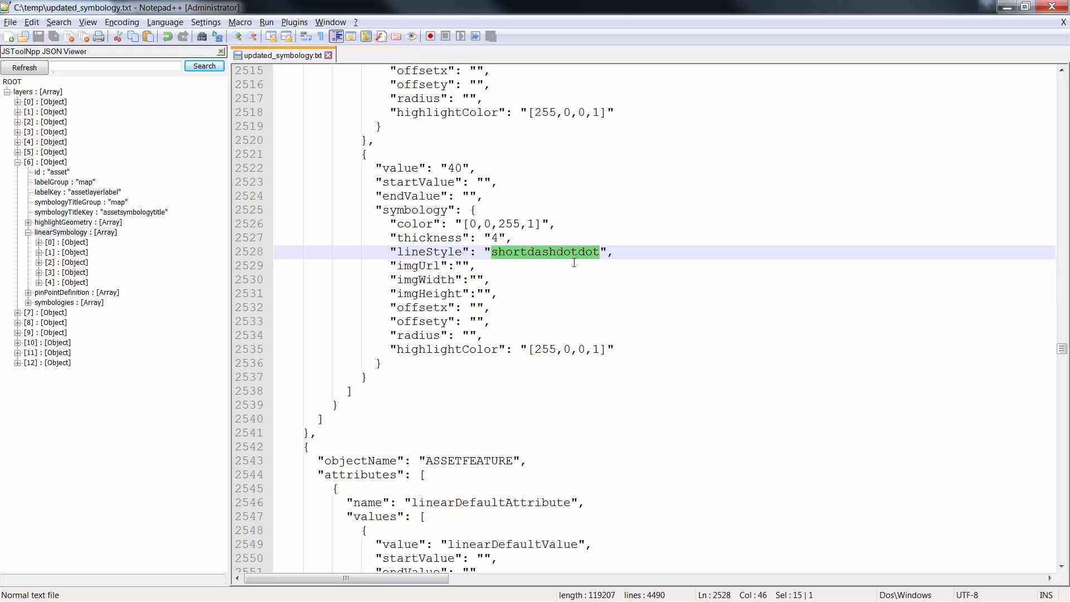
# Step: Compare the SPEED attribute's value 30 and value 40 entries, highlighting each value in turn
pyautogui.scroll(3, 486, 264)
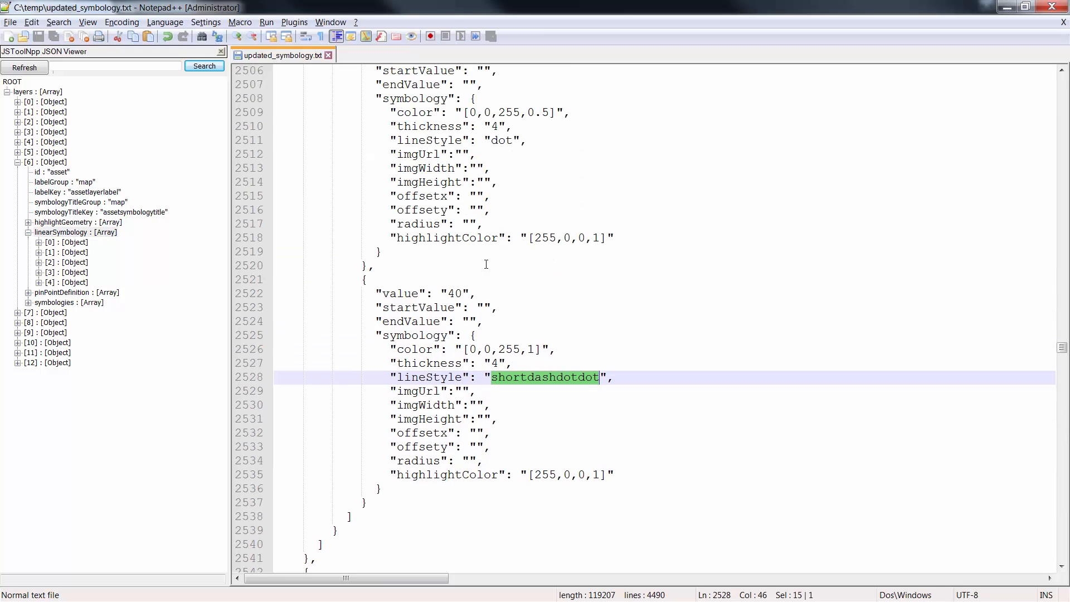
pyautogui.scroll(-2, 484, 264)
pyautogui.scroll(4, 482, 267)
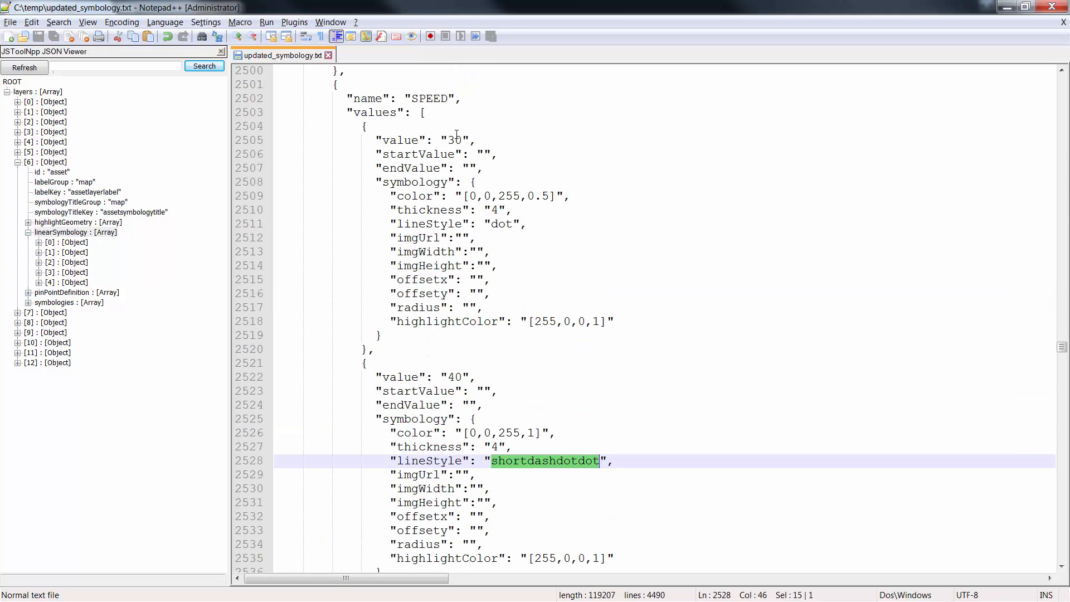
pyautogui.doubleClick(454, 140)
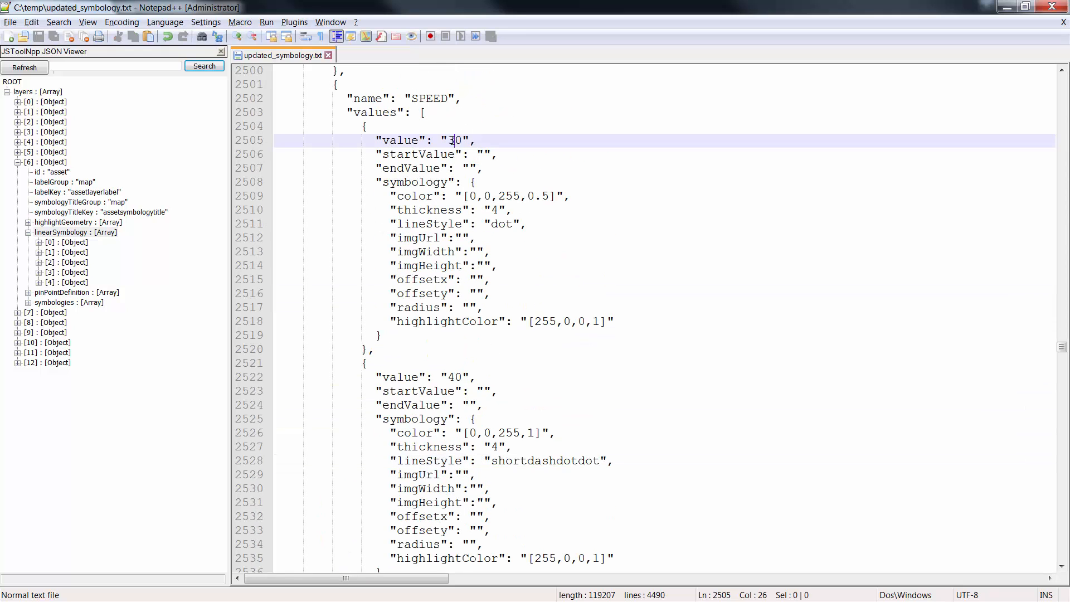
pyautogui.doubleClick(455, 377)
# Step: Find the linearDefaultAttribute of ASSETSPEC and highlight its linearDefaultValue entry
pyautogui.scroll(3, 485, 359)
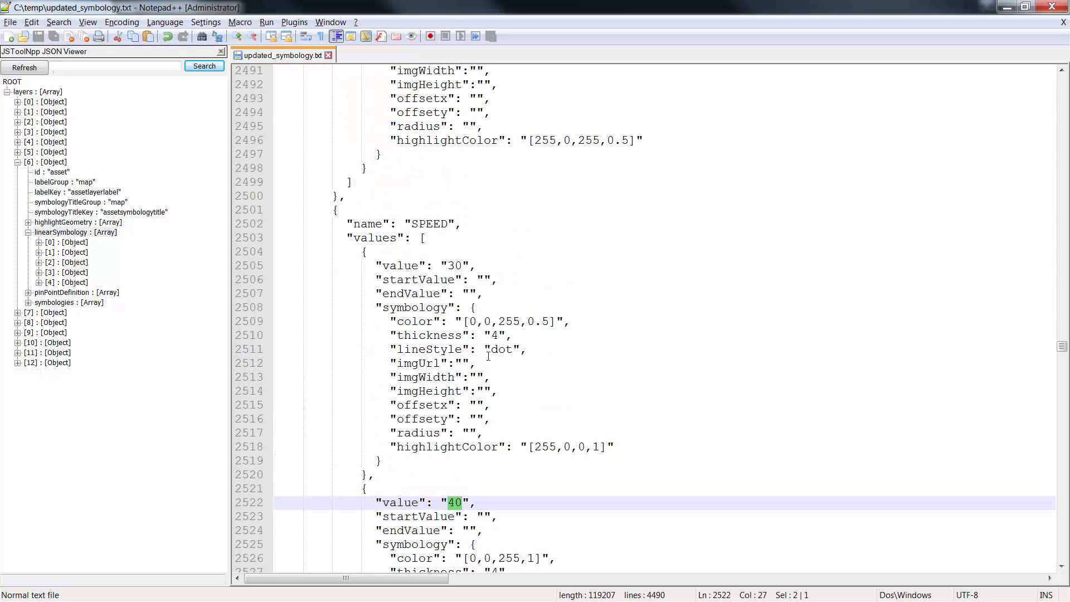
pyautogui.scroll(5, 488, 355)
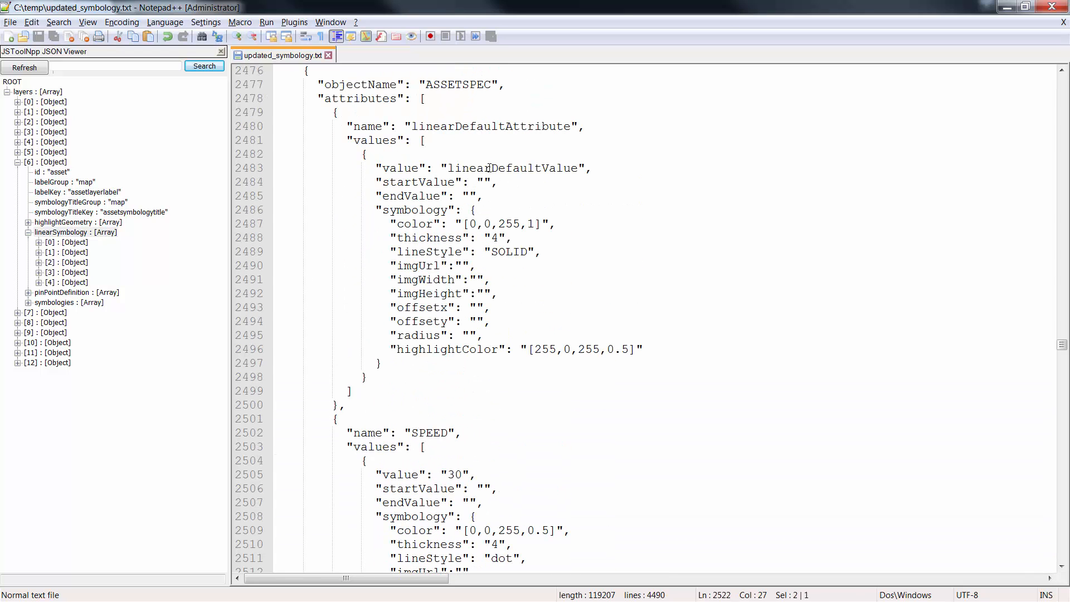
pyautogui.doubleClick(489, 169)
# Step: Find the ASSETFEATURE object and highlight the image path in its default symbology's imgUrl property
pyautogui.scroll(-16, 503, 222)
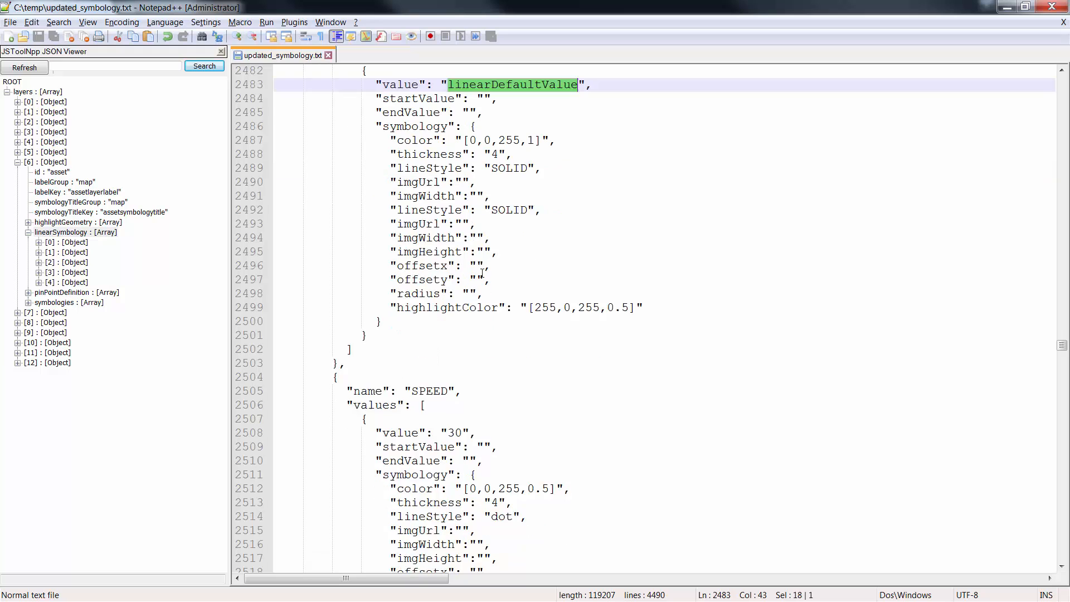
pyautogui.scroll(-3, 481, 283)
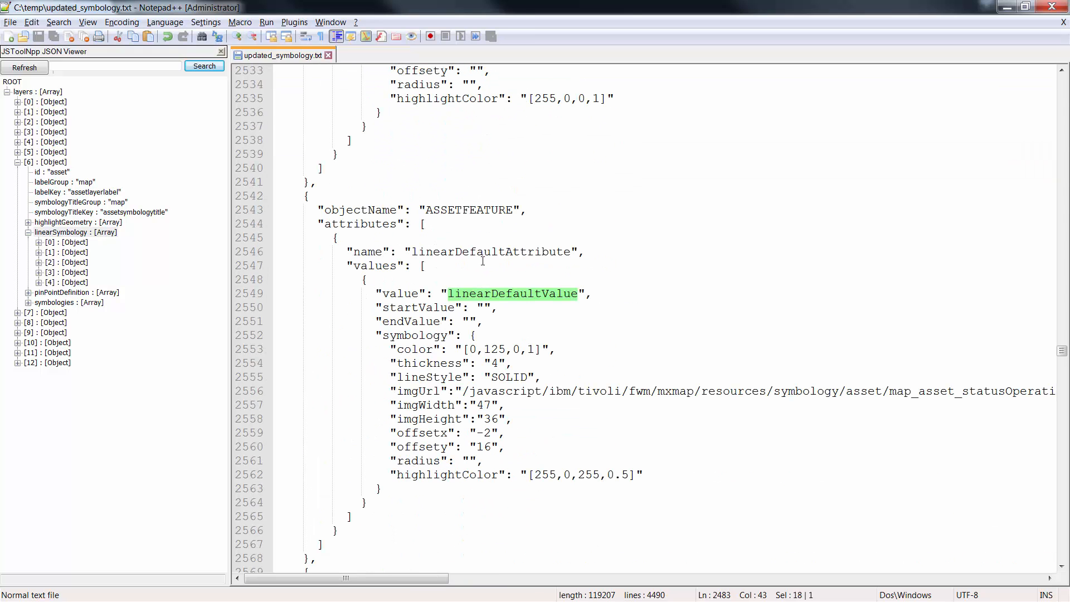
pyautogui.doubleClick(468, 209)
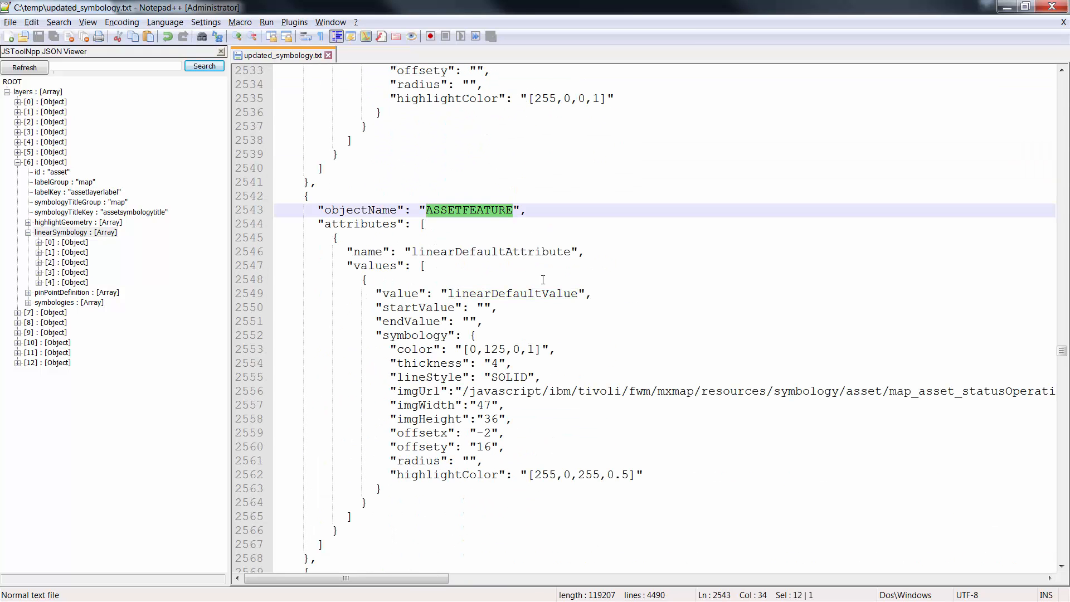
pyautogui.scroll(-2, 543, 280)
pyautogui.moveTo(458, 307); pyautogui.dragTo(889, 321)
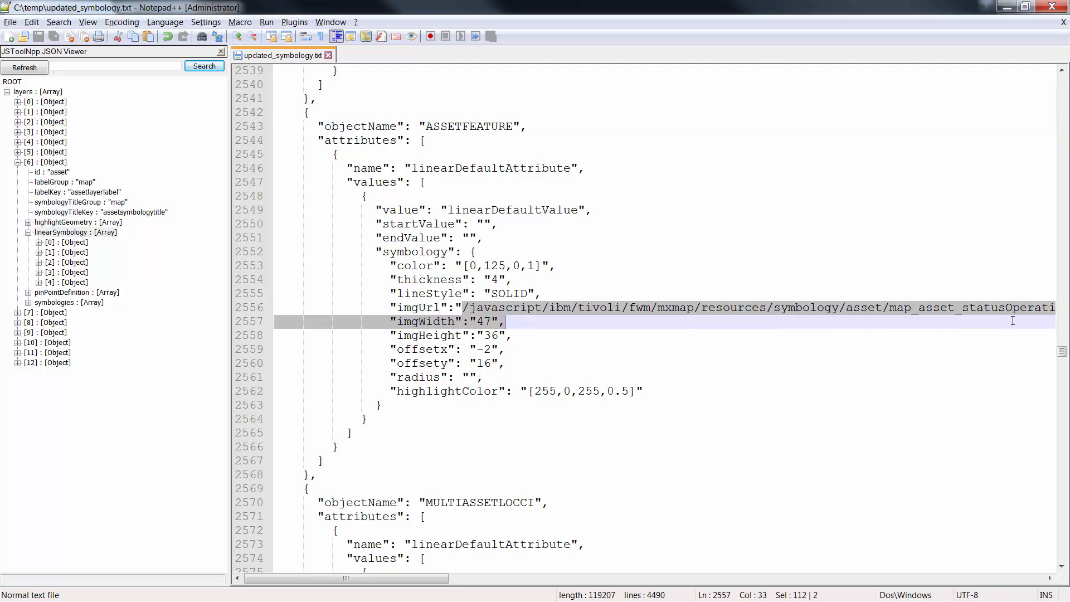
pyautogui.moveTo(1012, 321)
pyautogui.mouseDown()
pyautogui.moveTo(1042, 309)
pyautogui.moveTo(1027, 308)
pyautogui.mouseUp()
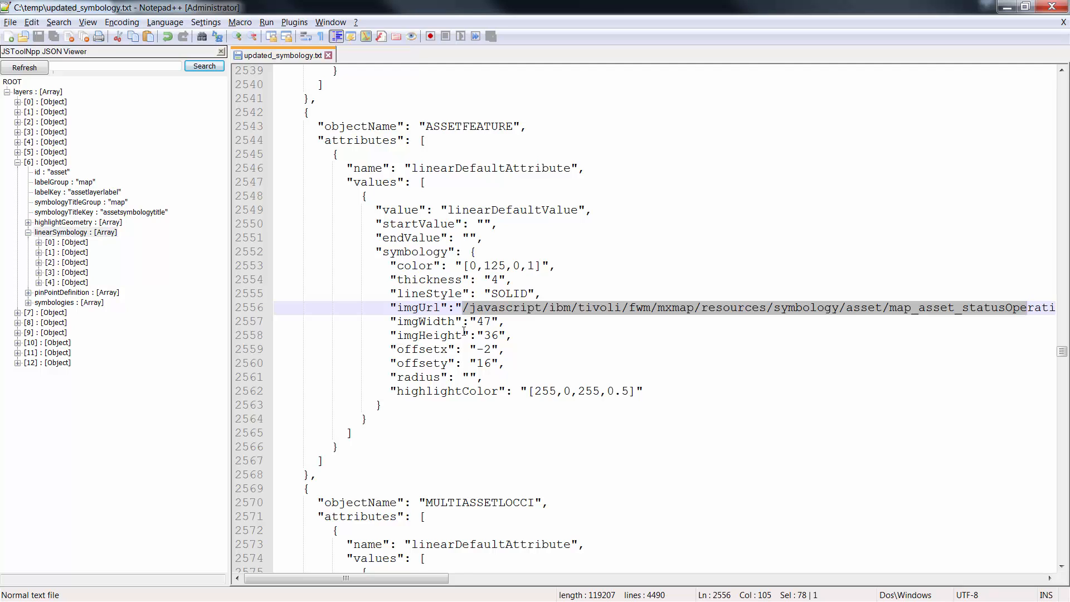
# Step: Examine the color, lineStyle, radius, highlightColor and imgUrl properties of the ASSETFEATURE default symbology
pyautogui.doubleClick(424, 265)
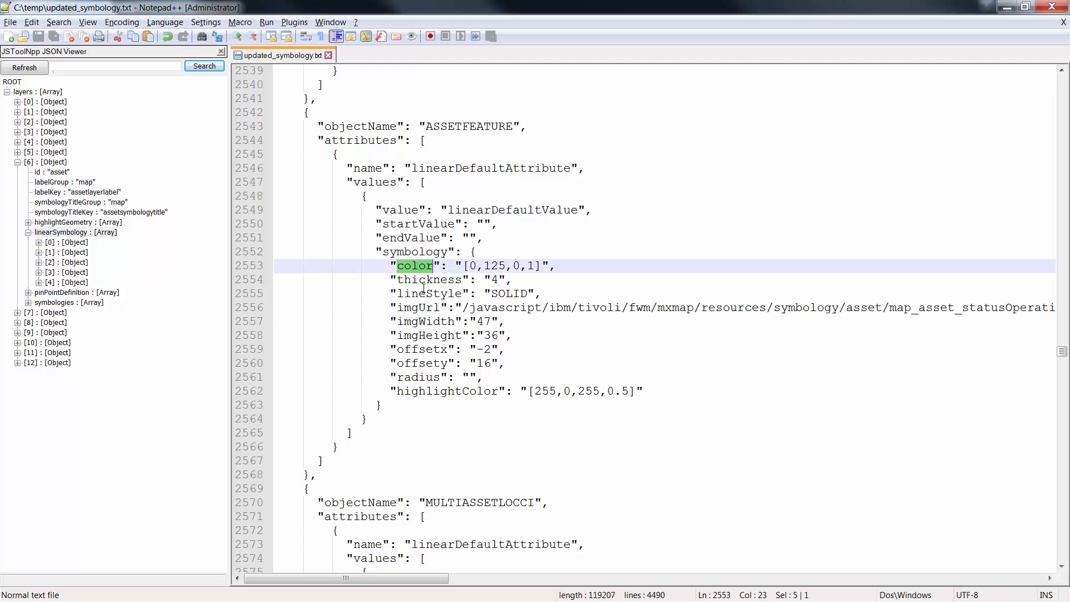
pyautogui.doubleClick(423, 289)
pyautogui.doubleClick(428, 378)
pyautogui.doubleClick(432, 390)
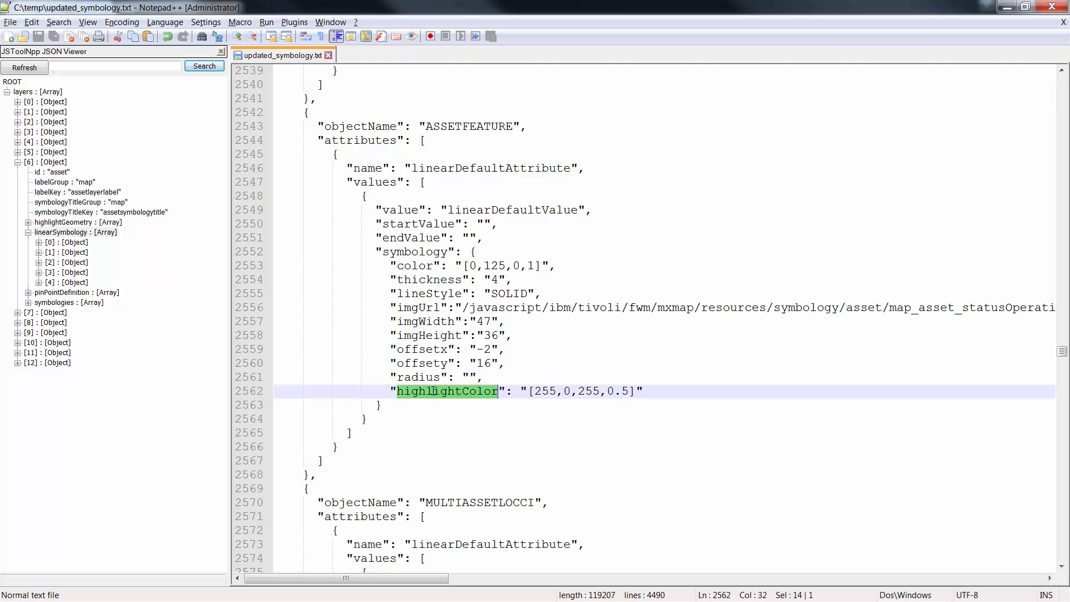
pyautogui.click(473, 307)
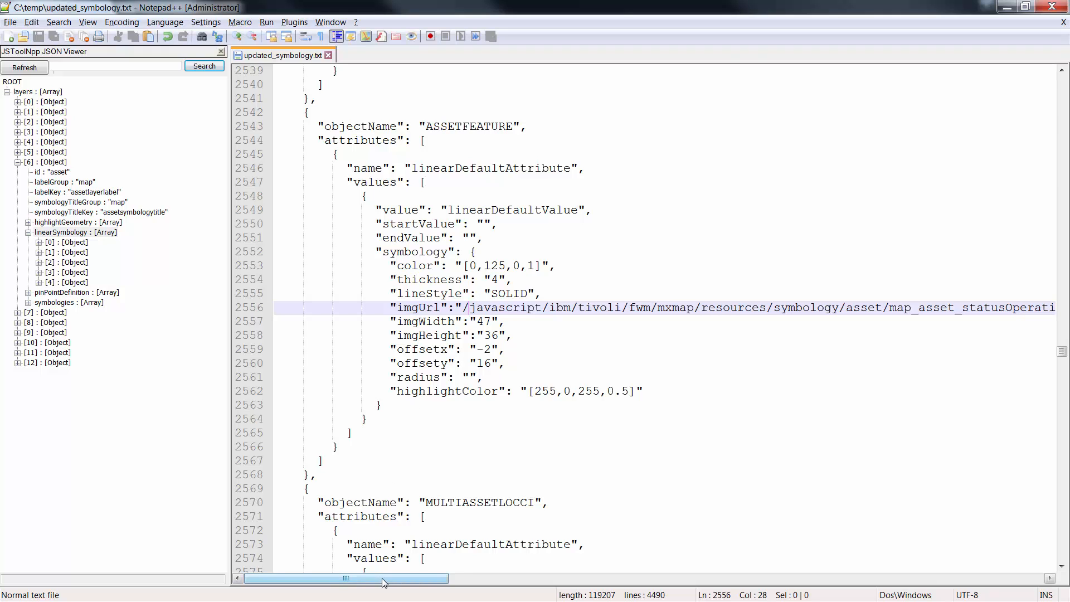
pyautogui.moveTo(385, 578)
pyautogui.mouseDown()
pyautogui.moveTo(428, 577)
pyautogui.moveTo(379, 580)
pyautogui.mouseUp()
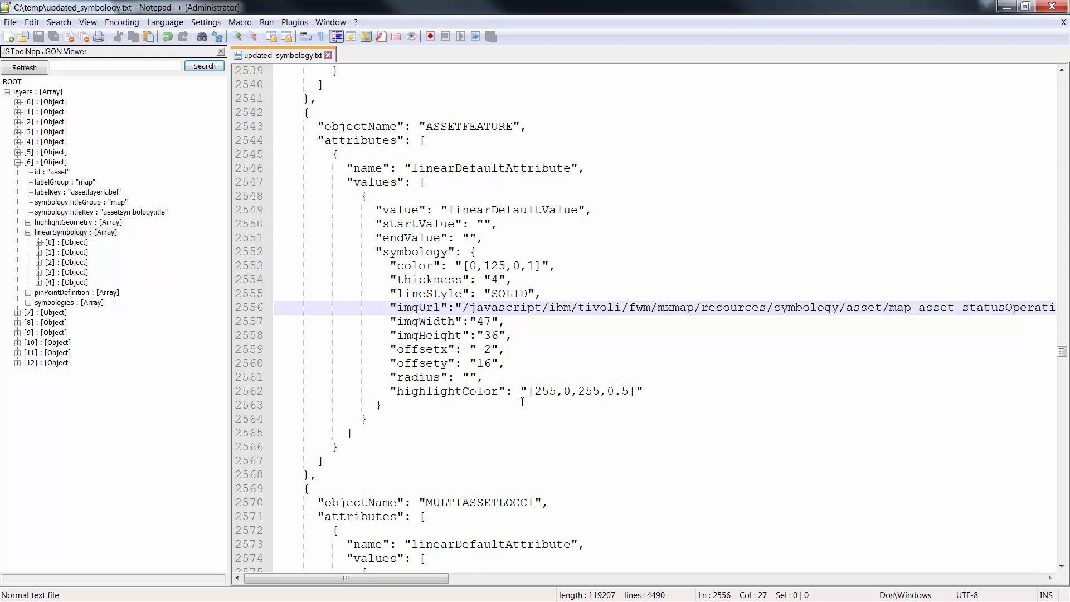
# Step: Copy the entire text of updated_symbology.txt and replace the Default Symbology Configuration in Map Manager in the browser with it
pyautogui.scroll(-3, 453, 424)
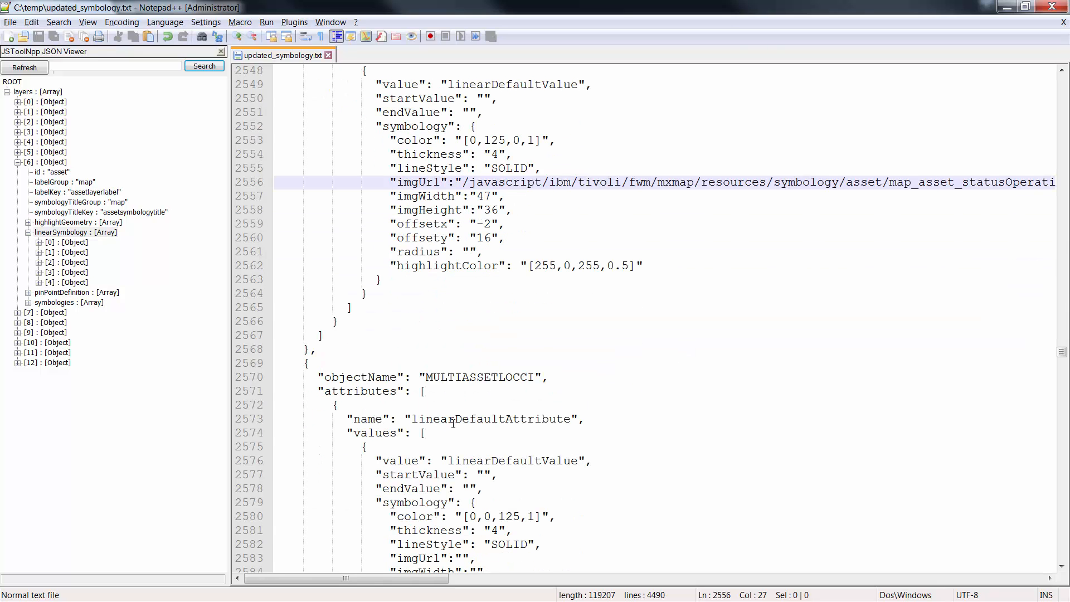
pyautogui.scroll(1, 453, 424)
pyautogui.click(508, 339)
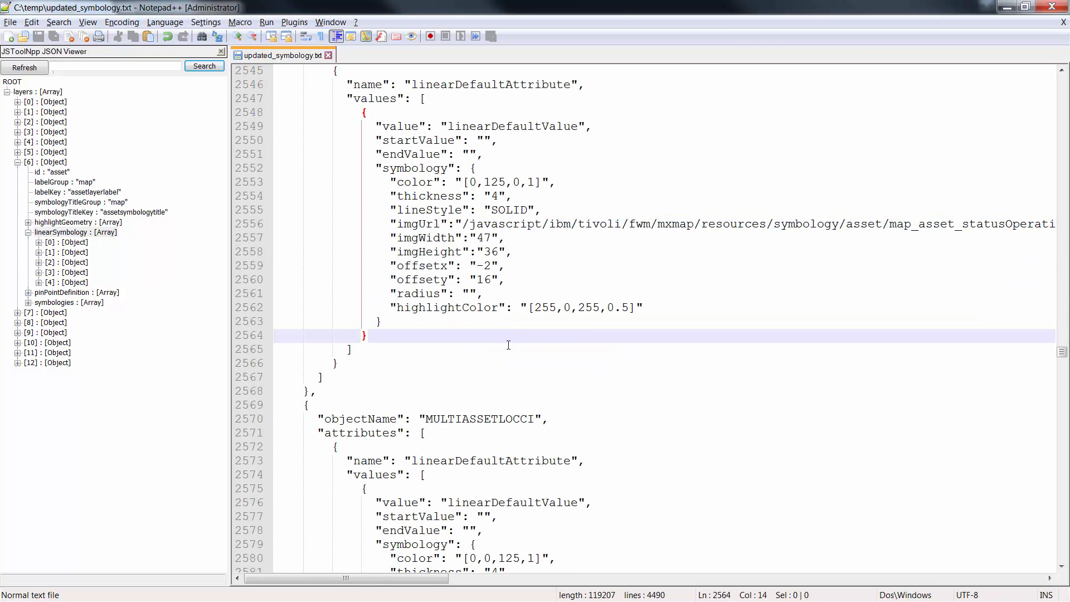
pyautogui.hotkey('ctrl', 'a')
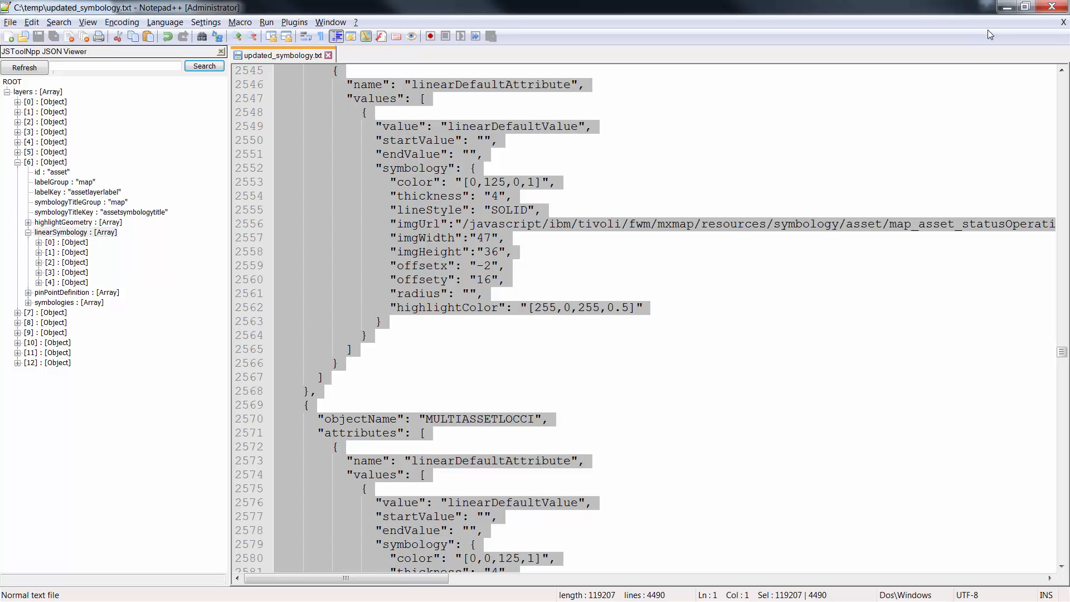
pyautogui.click(1007, 7)
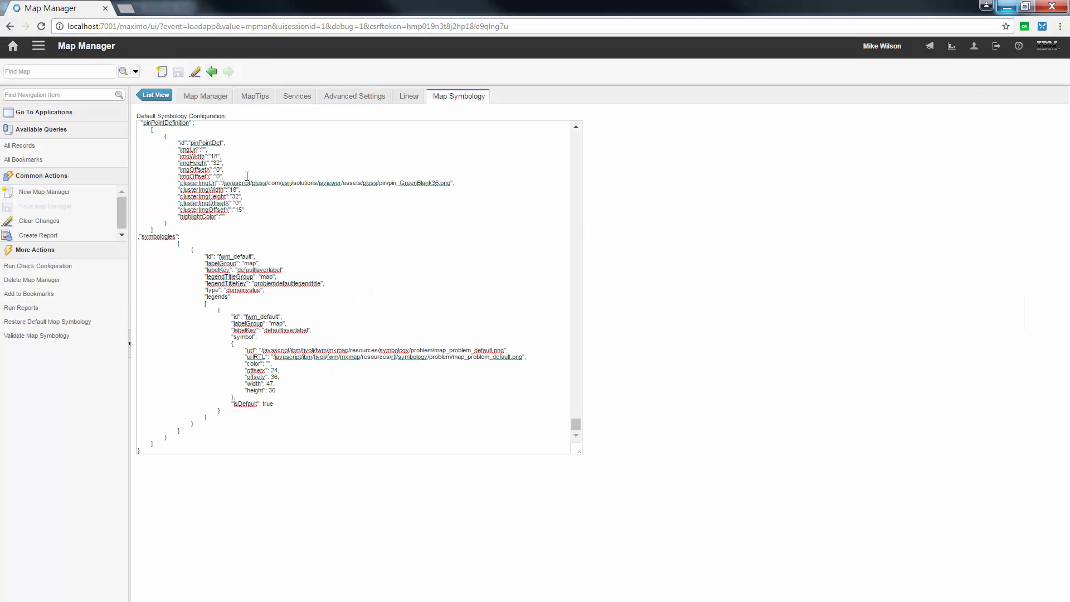
pyautogui.hotkey('ctrl', 'a')
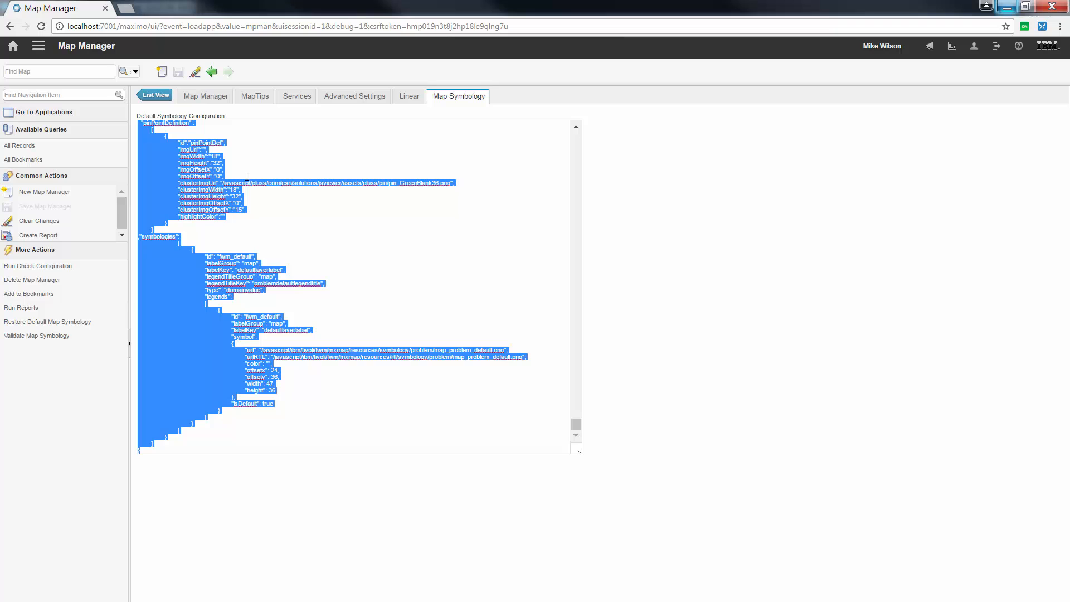
pyautogui.hotkey('ctrl', 'v')
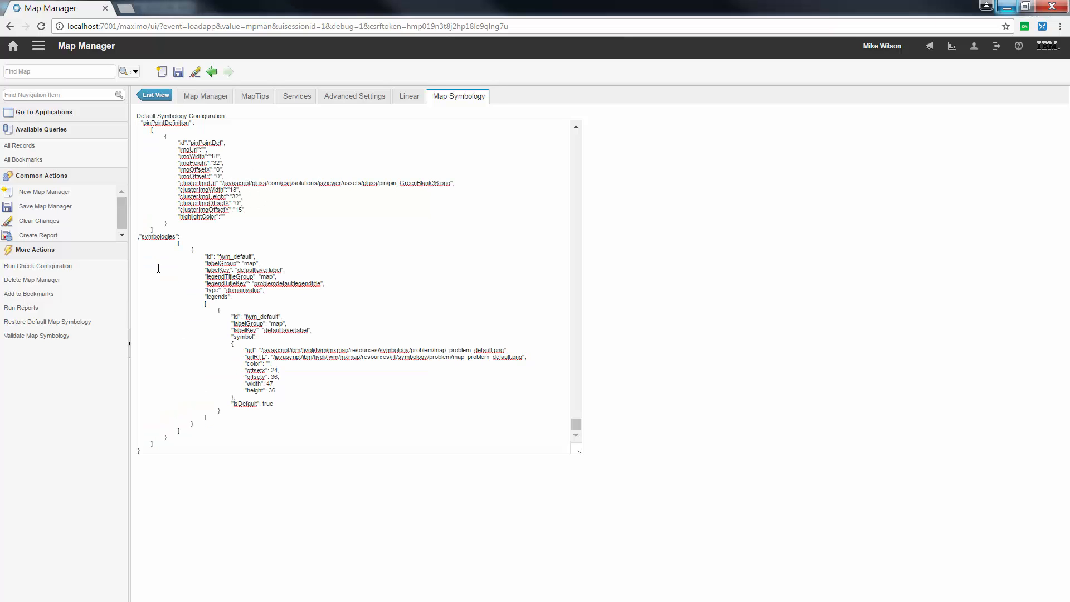
# Step: Validate the map symbology and save the map record
pyautogui.click(65, 334)
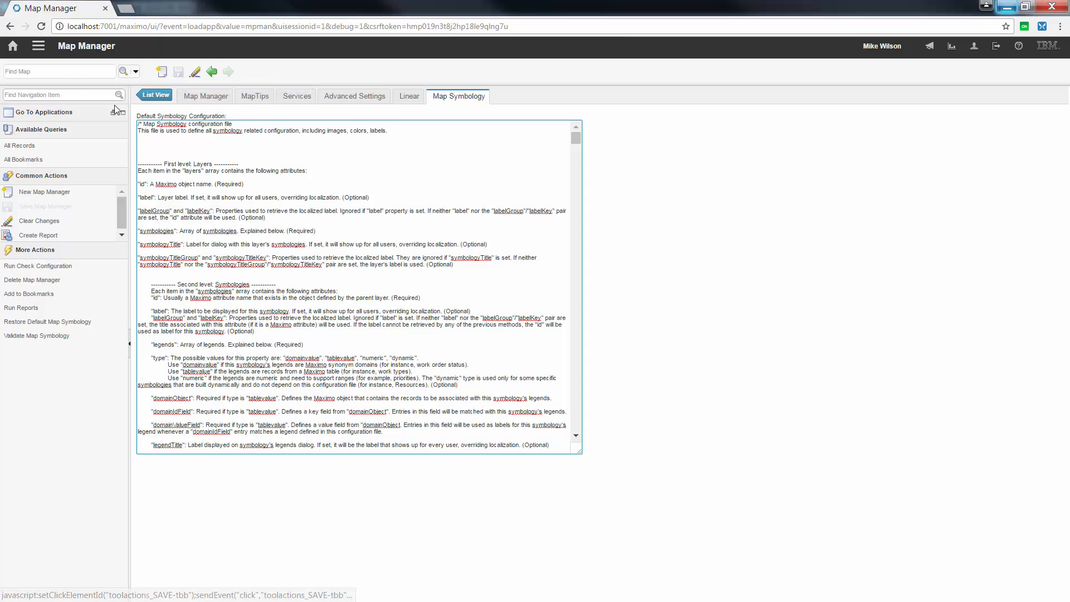
pyautogui.click(178, 72)
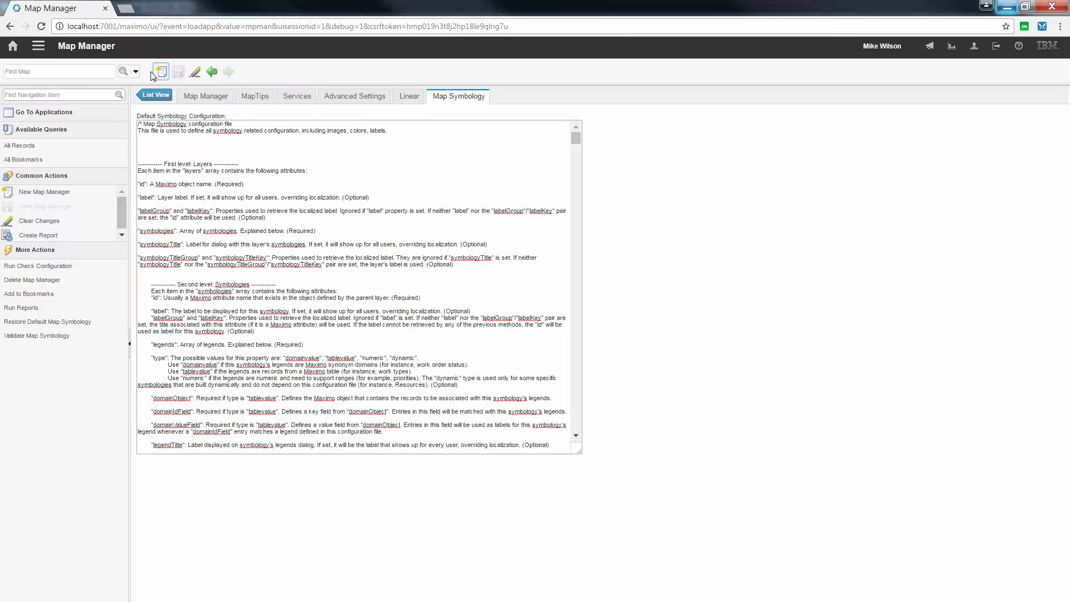
# Step: Go to the Assets application, filter the list for linear asset LA01 and close the debug log
pyautogui.click(38, 46)
pyautogui.moveTo(98, 62)
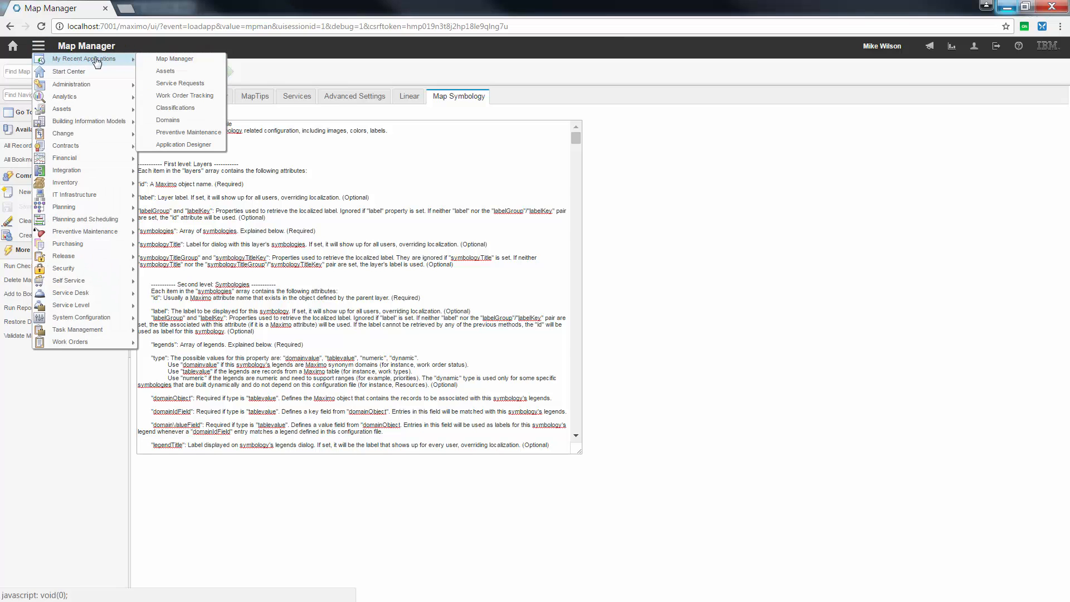
pyautogui.click(166, 71)
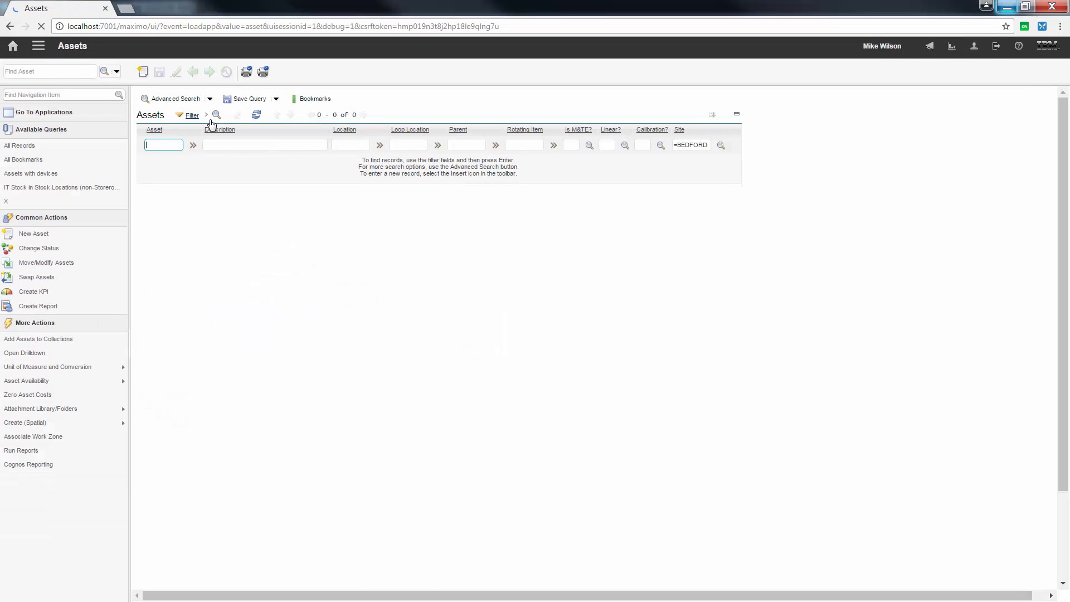
pyautogui.press('Return')
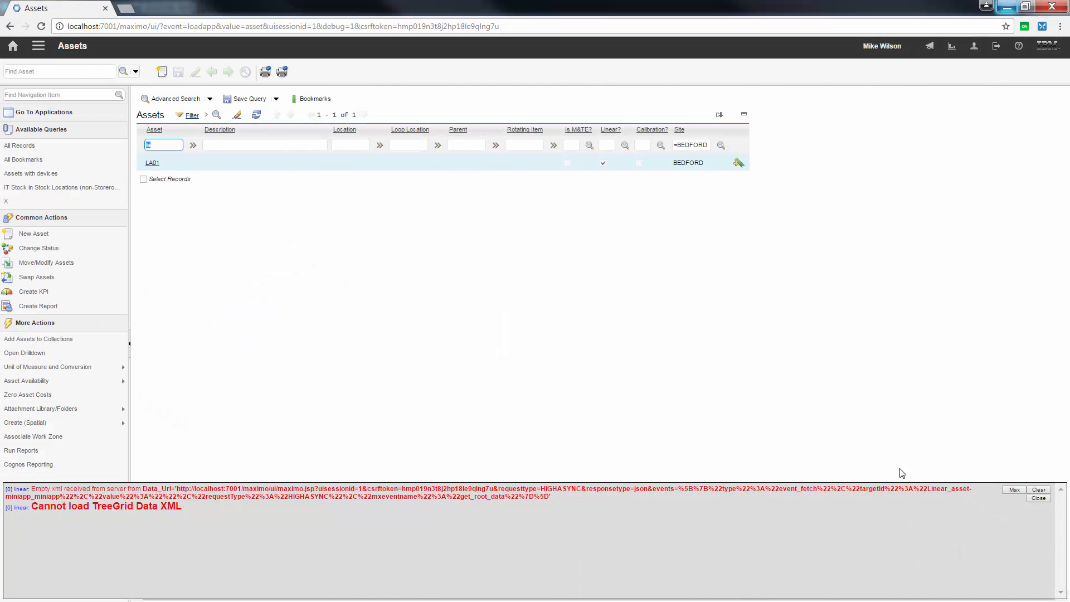
pyautogui.click(1035, 499)
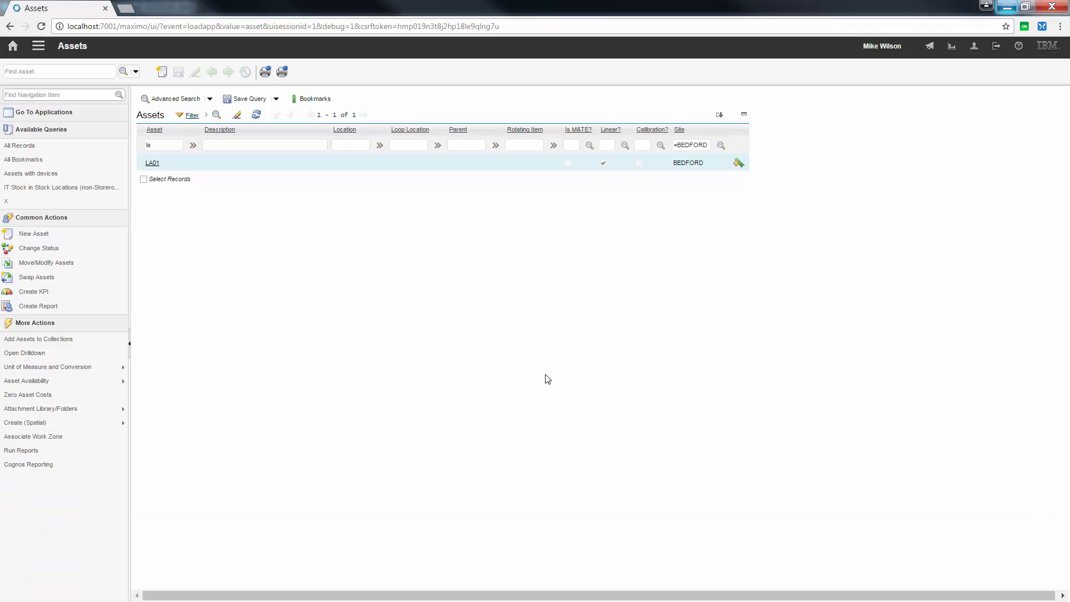
# Step: Open asset LA01 on the map and examine the styling of its linear layers between Washington and Philadelphia
pyautogui.click(151, 163)
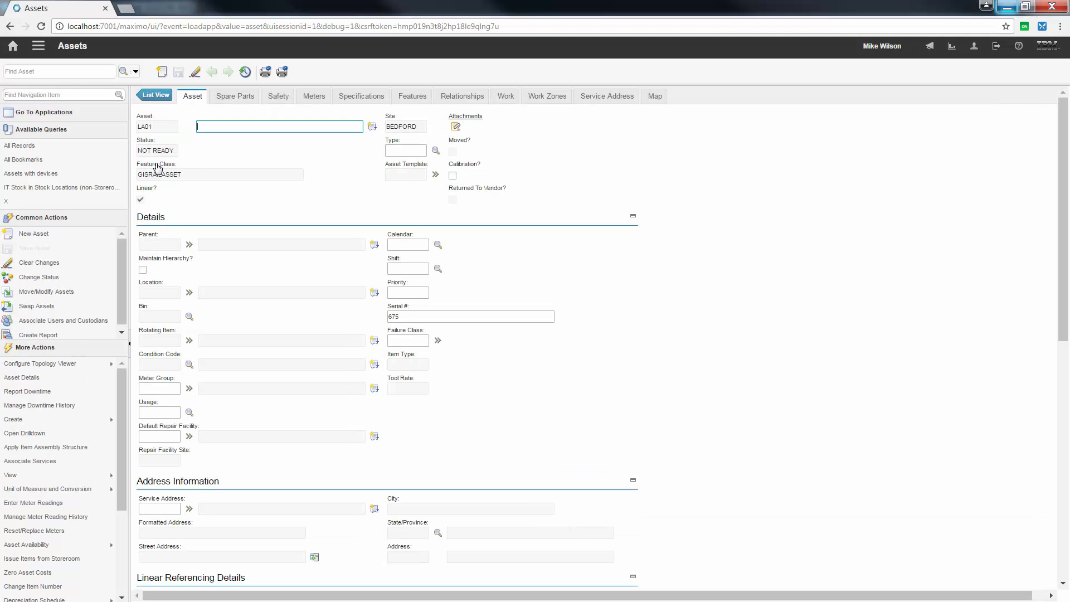
pyautogui.click(655, 97)
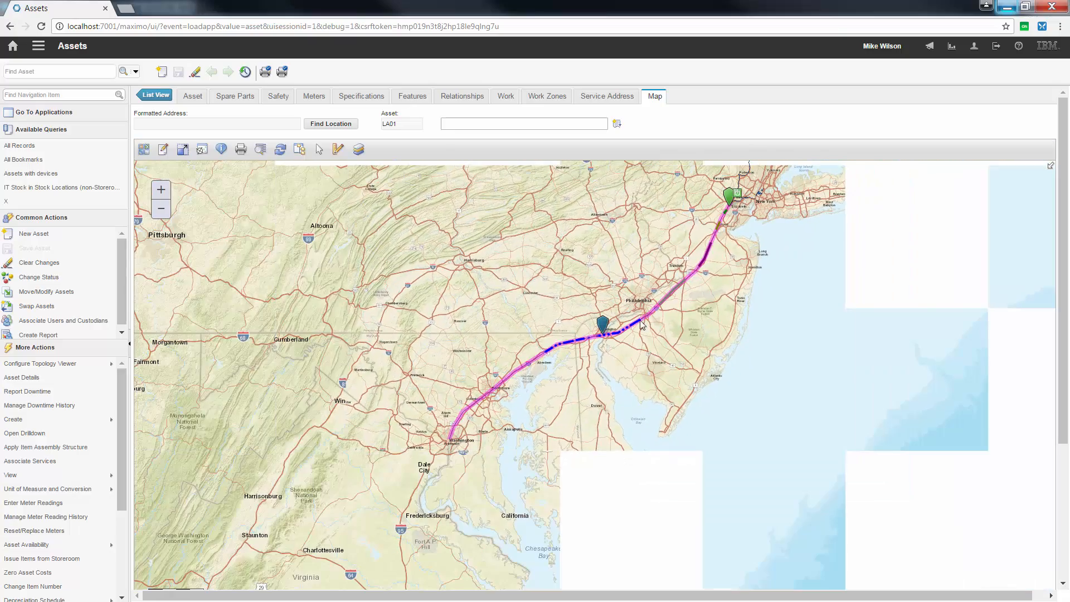
pyautogui.scroll(1, 616, 356)
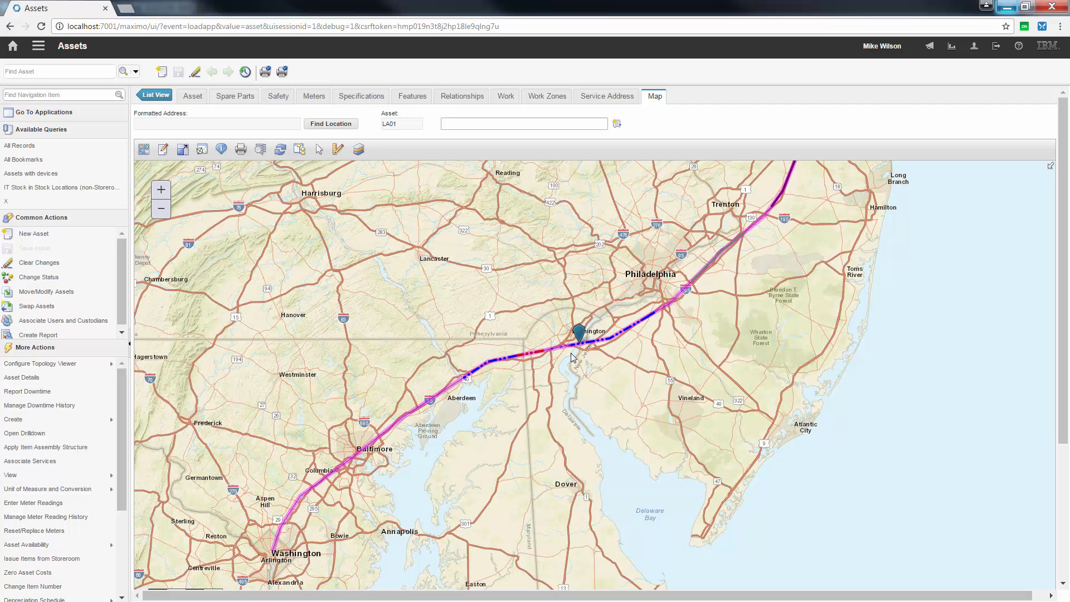
# Step: Show the map's layer list and expand Linear and its Features layer to display the Features symbols
pyautogui.moveTo(822, 199); pyautogui.dragTo(731, 411)
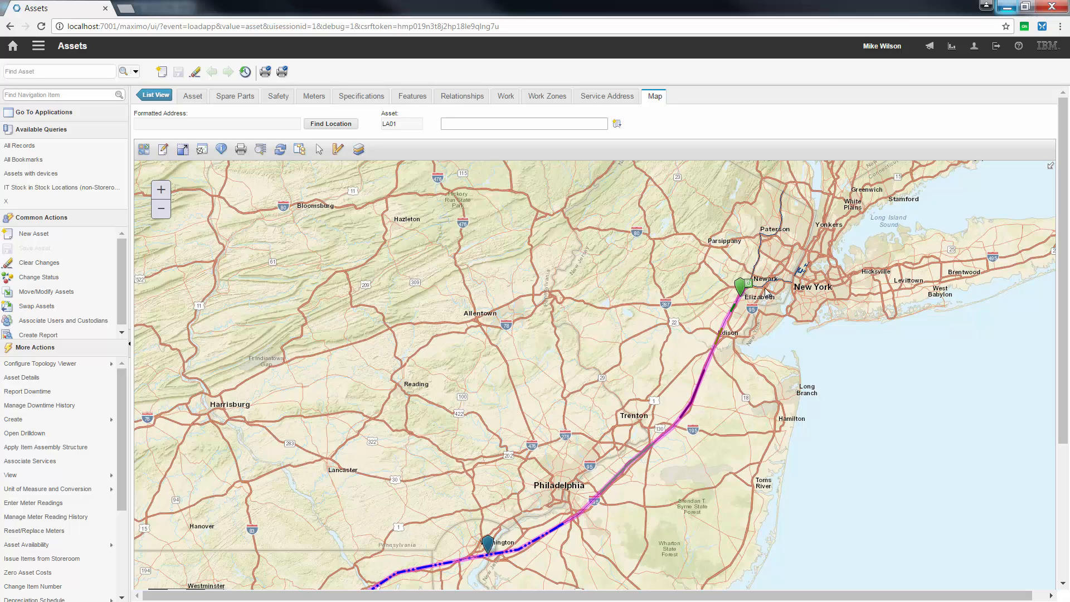
pyautogui.moveTo(685, 295); pyautogui.dragTo(708, 244)
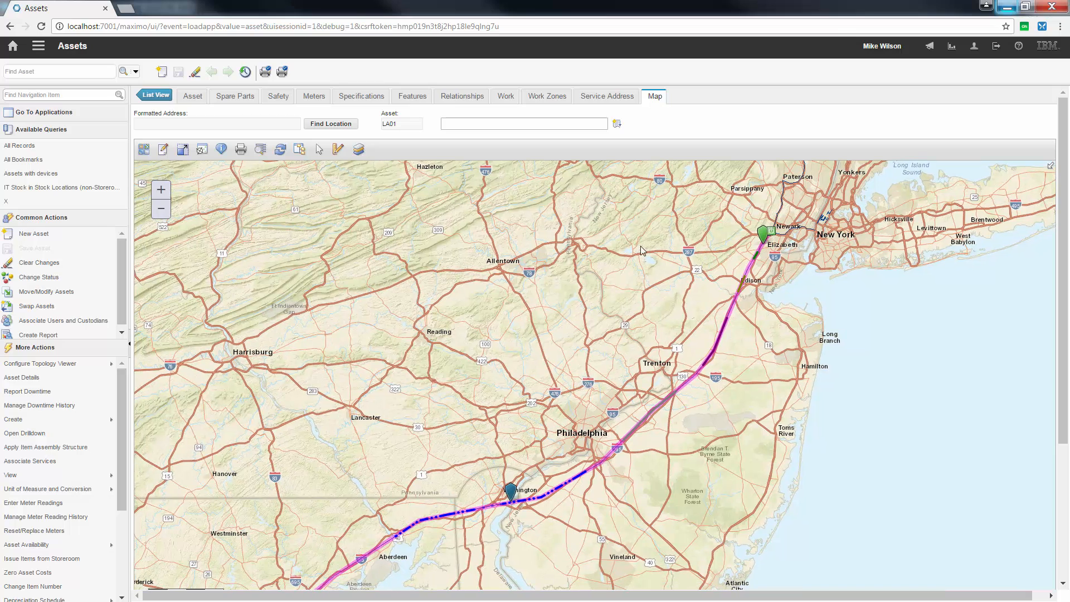
pyautogui.moveTo(463, 243); pyautogui.dragTo(433, 242)
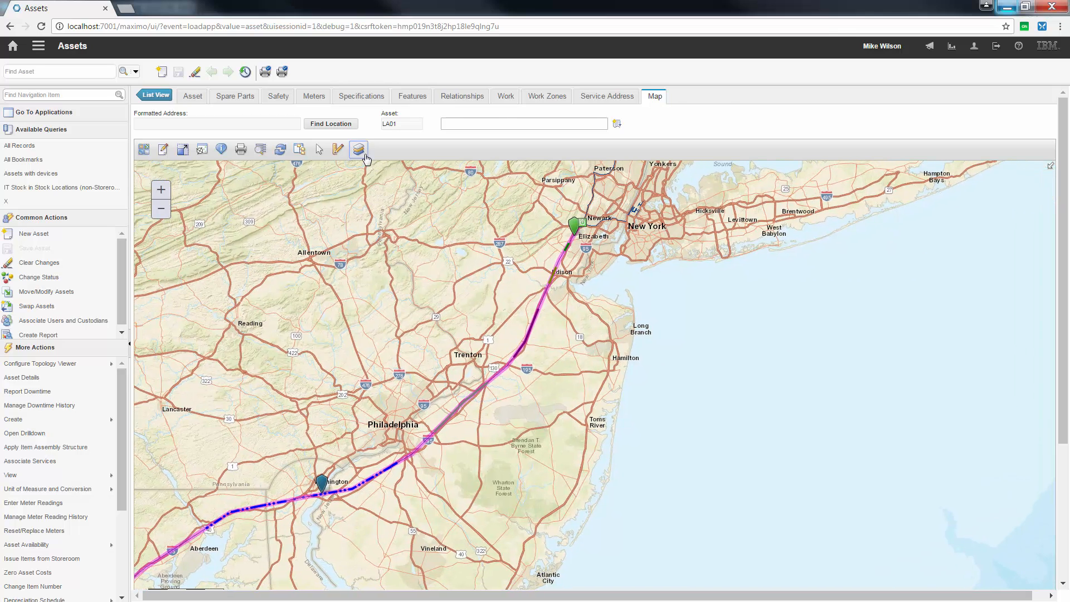
pyautogui.click(358, 149)
pyautogui.moveTo(557, 299); pyautogui.dragTo(792, 197)
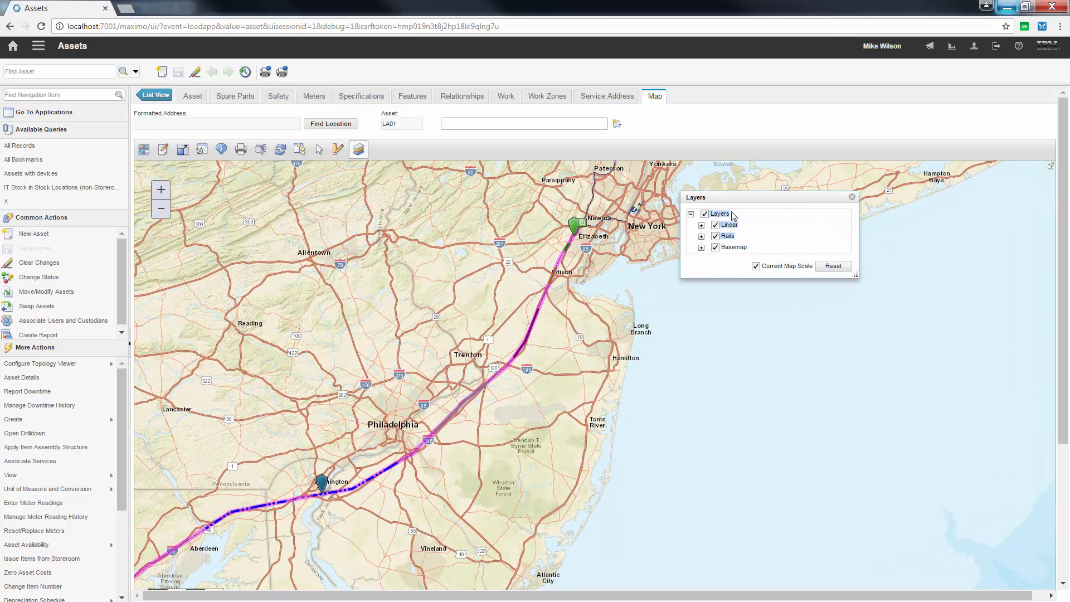
pyautogui.click(702, 225)
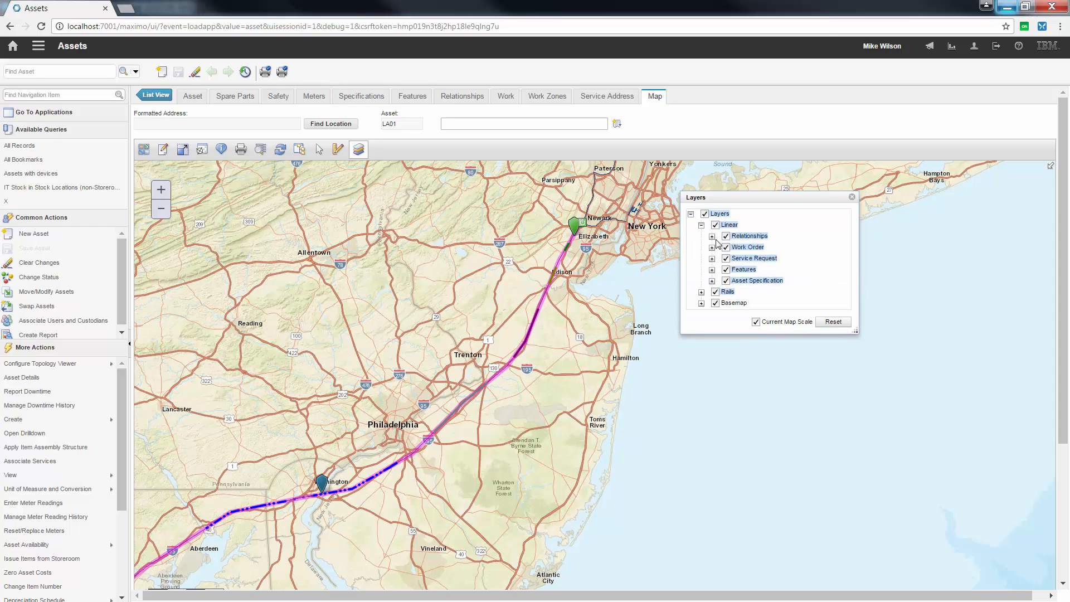
pyautogui.click(713, 270)
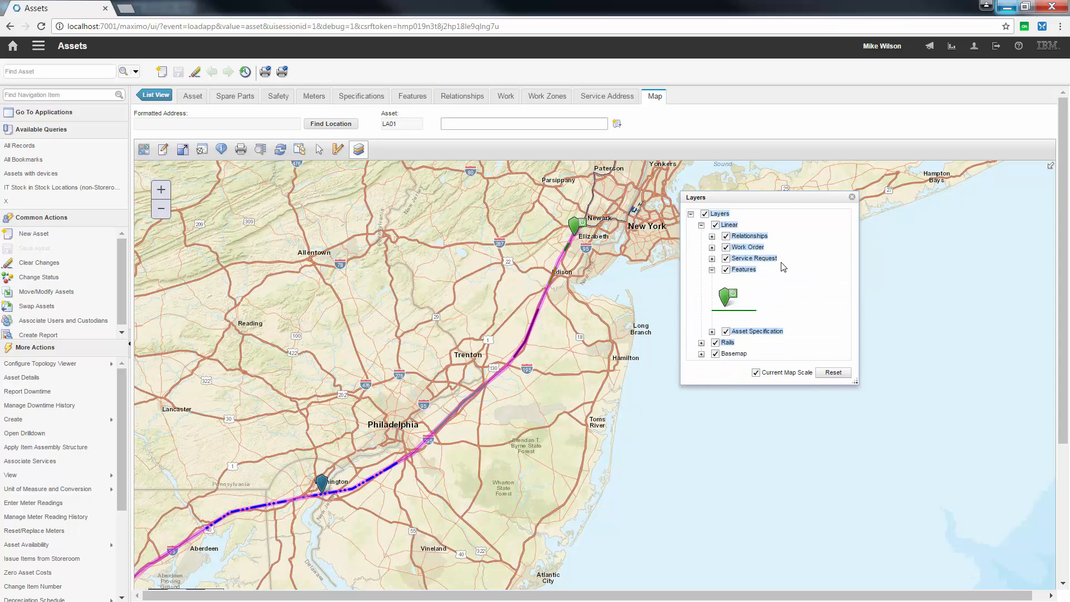
pyautogui.moveTo(787, 199); pyautogui.dragTo(801, 194)
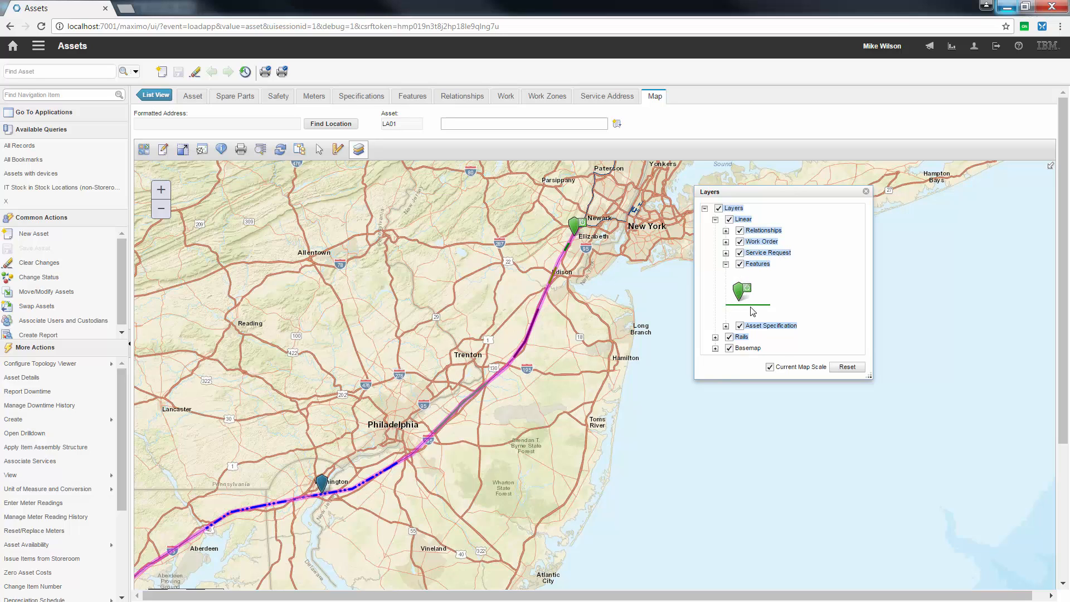
# Step: Examine the Features marker and line segment near Elizabeth against the Features symbols in the layer list
pyautogui.scroll(1, 579, 244)
pyautogui.moveTo(584, 234); pyautogui.dragTo(564, 280)
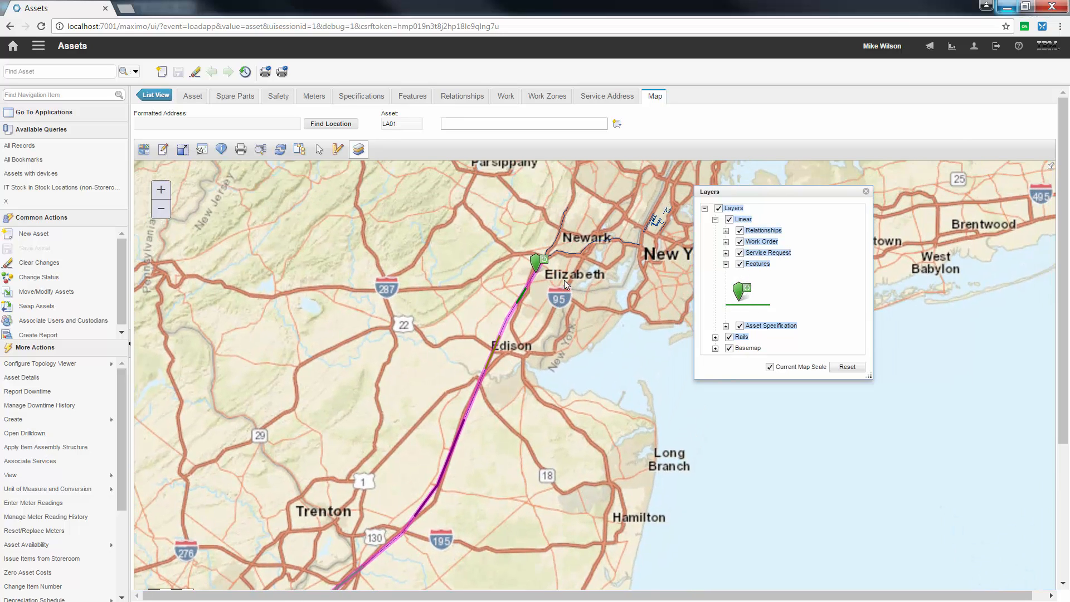
pyautogui.scroll(1, 564, 280)
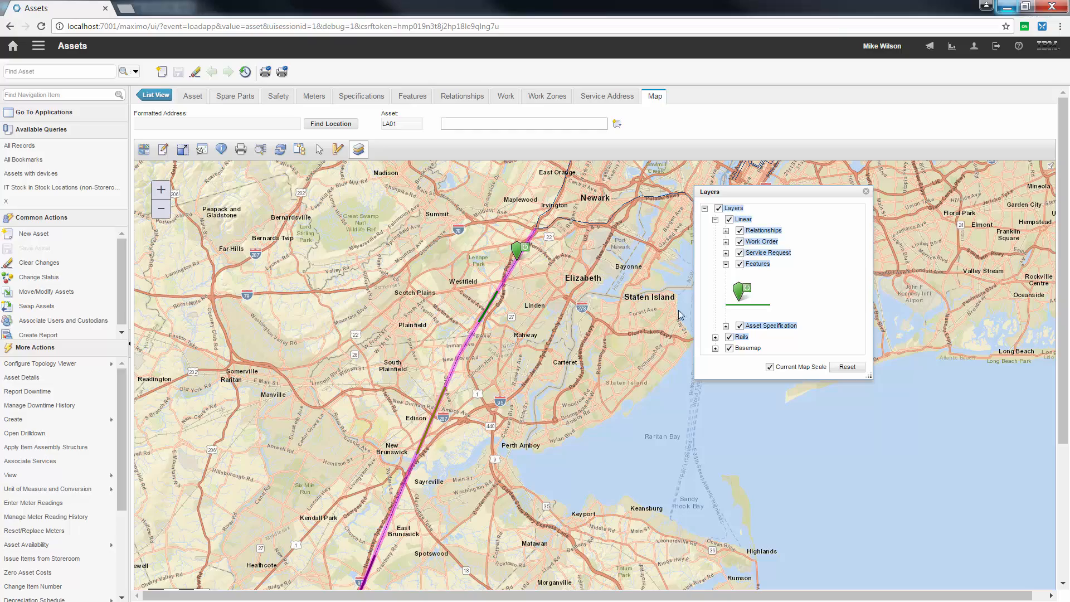
# Step: Expand the Asset Specification layer to compare its line symbols with the route segments around Wilmington
pyautogui.scroll(-1, 634, 341)
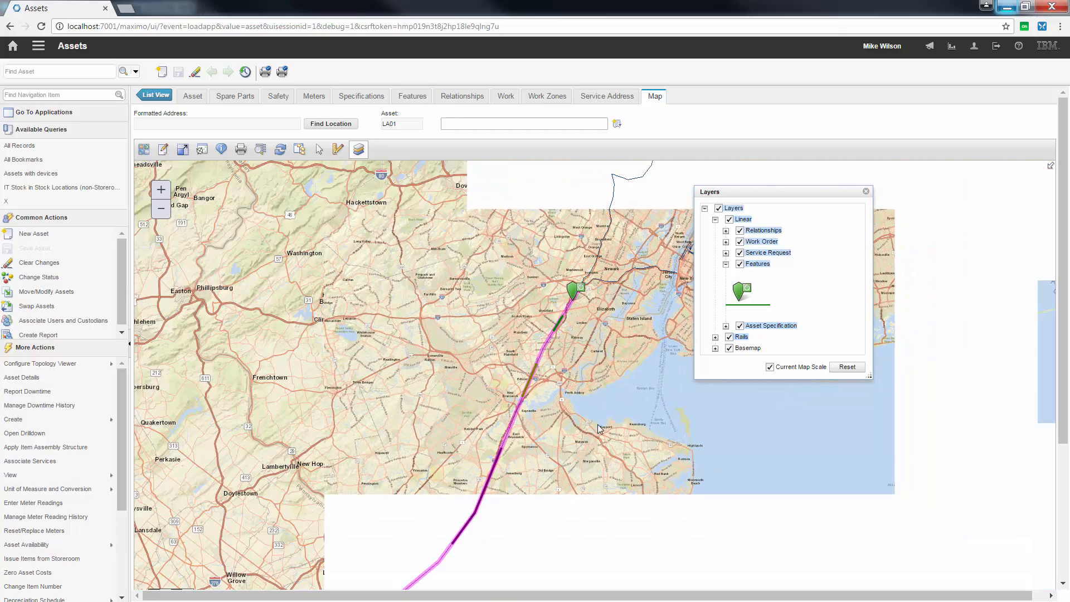
pyautogui.moveTo(601, 425); pyautogui.dragTo(691, 312)
pyautogui.moveTo(574, 476); pyautogui.dragTo(638, 377)
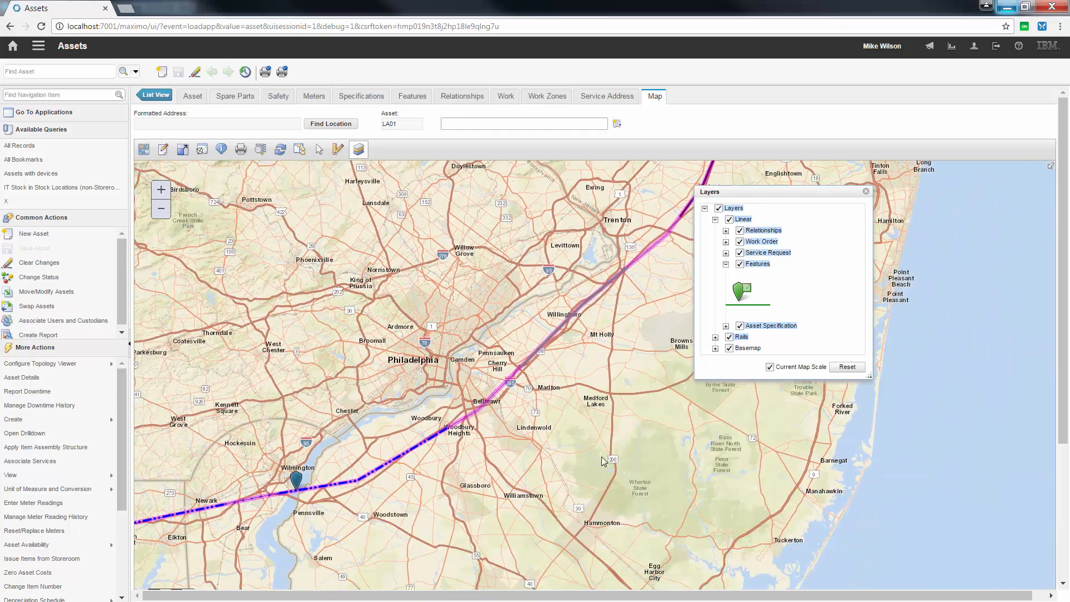
pyautogui.moveTo(600, 457); pyautogui.dragTo(719, 411)
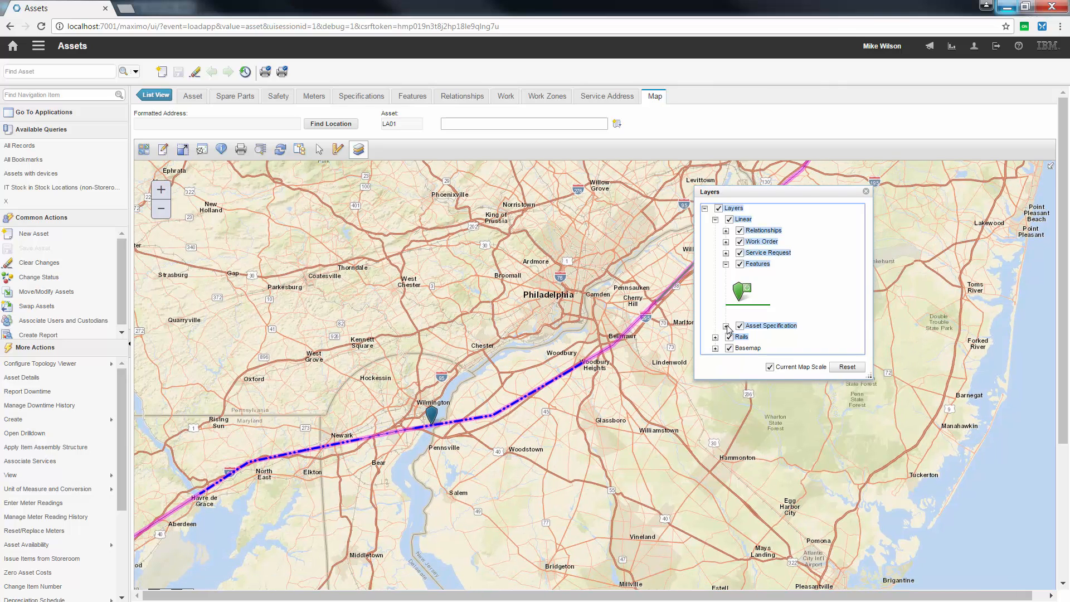
pyautogui.click(725, 326)
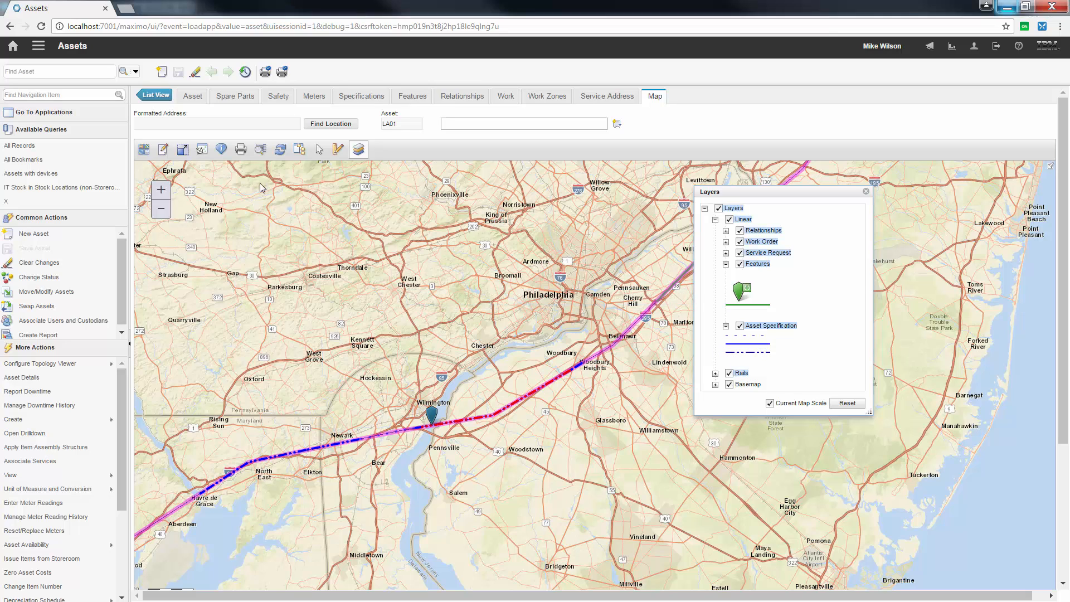
# Step: Identify the dash-dot blue segment near Woodbury, view its Asset Specification result and close the result window
pyautogui.click(222, 149)
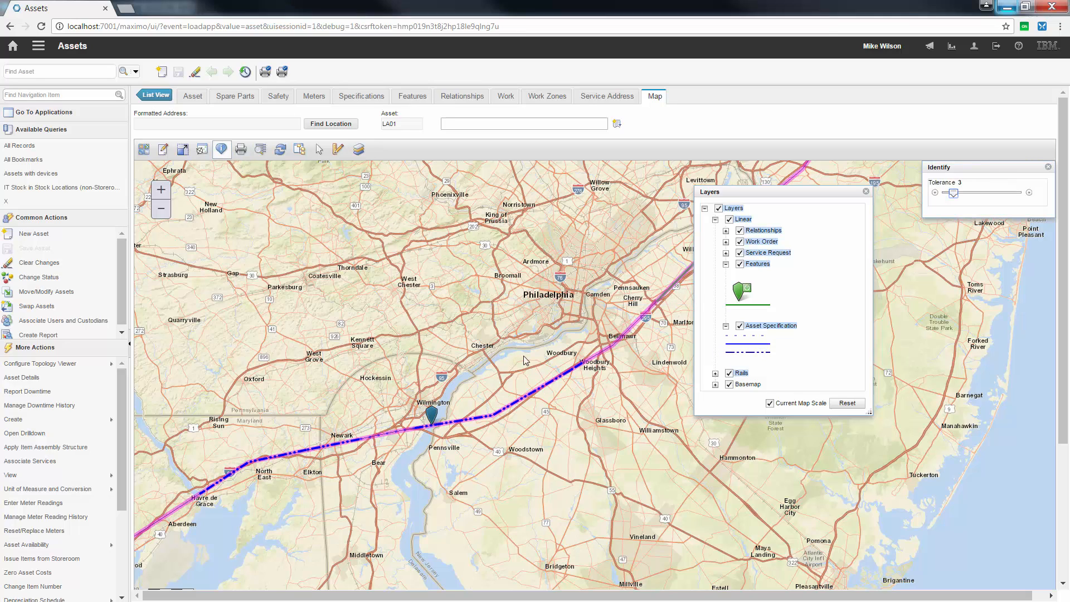
pyautogui.scroll(1, 577, 368)
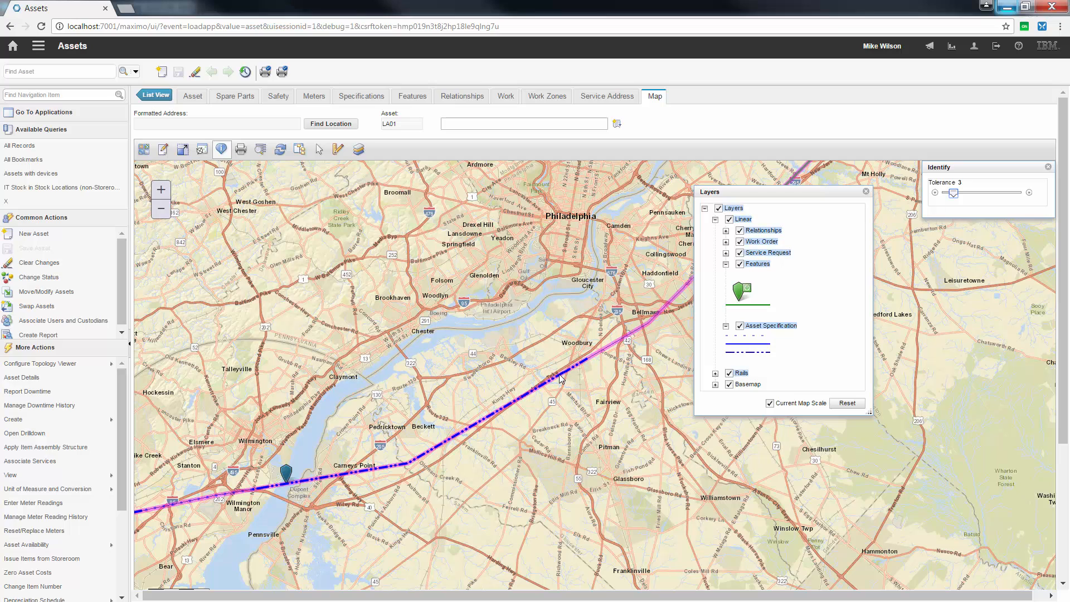
pyautogui.click(560, 378)
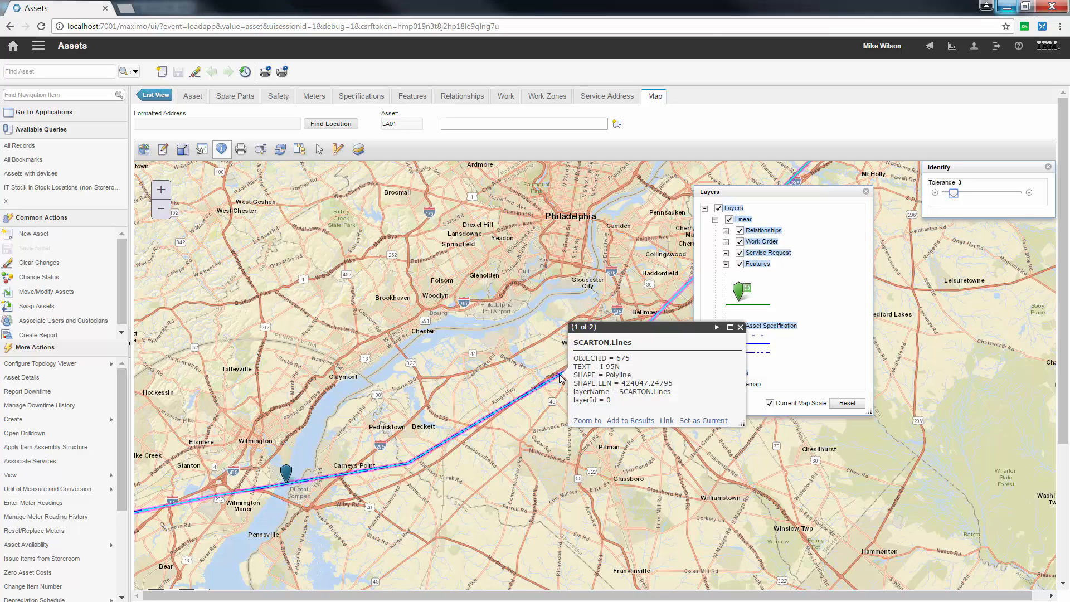
pyautogui.click(717, 327)
pyautogui.moveTo(687, 332); pyautogui.dragTo(549, 248)
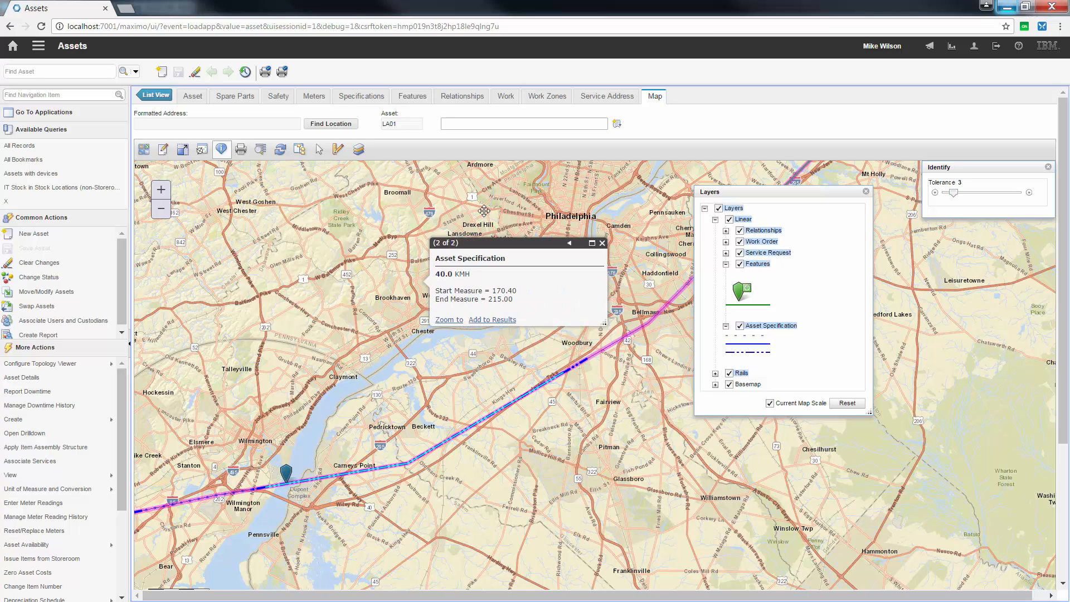
pyautogui.moveTo(484, 211); pyautogui.dragTo(472, 206)
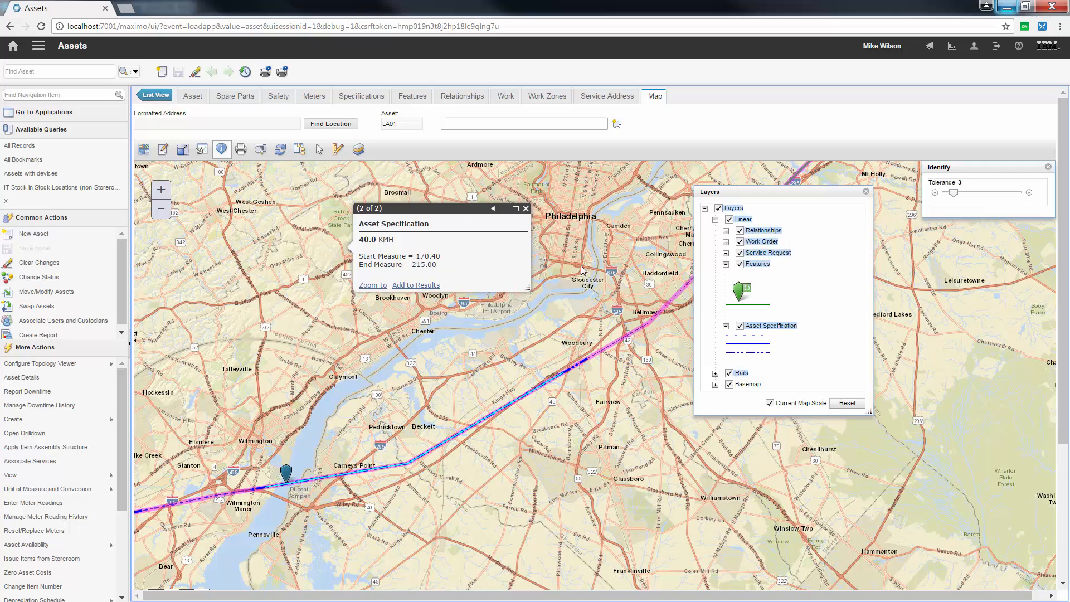
pyautogui.click(525, 208)
# Step: Identify the route segment west of Wilmington Manor, view its Asset Specification result and close the result window
pyautogui.moveTo(191, 517); pyautogui.dragTo(394, 448)
pyautogui.scroll(1, 310, 469)
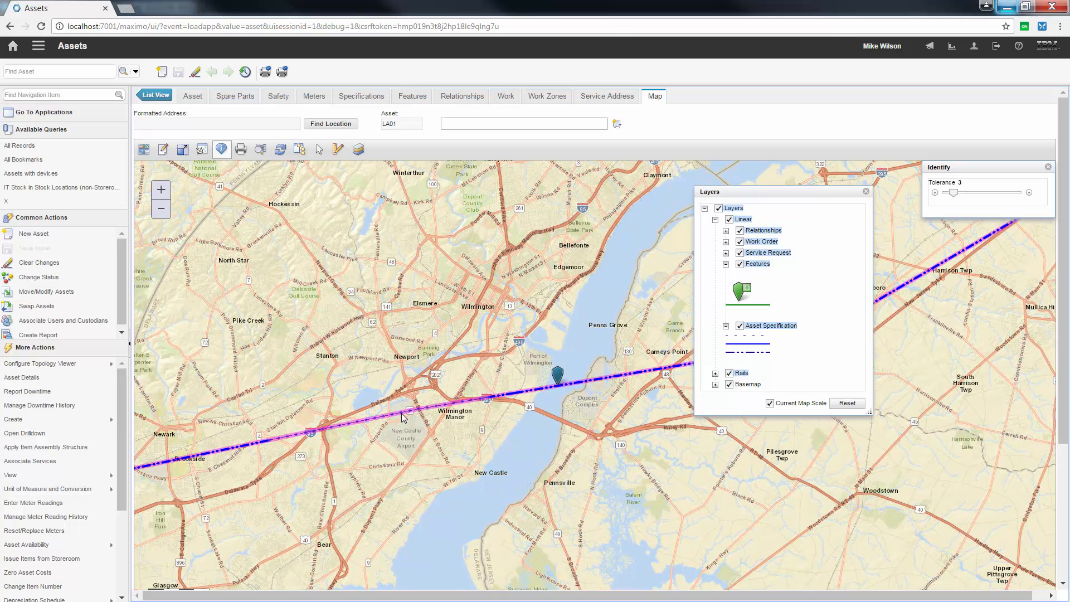
pyautogui.click(402, 413)
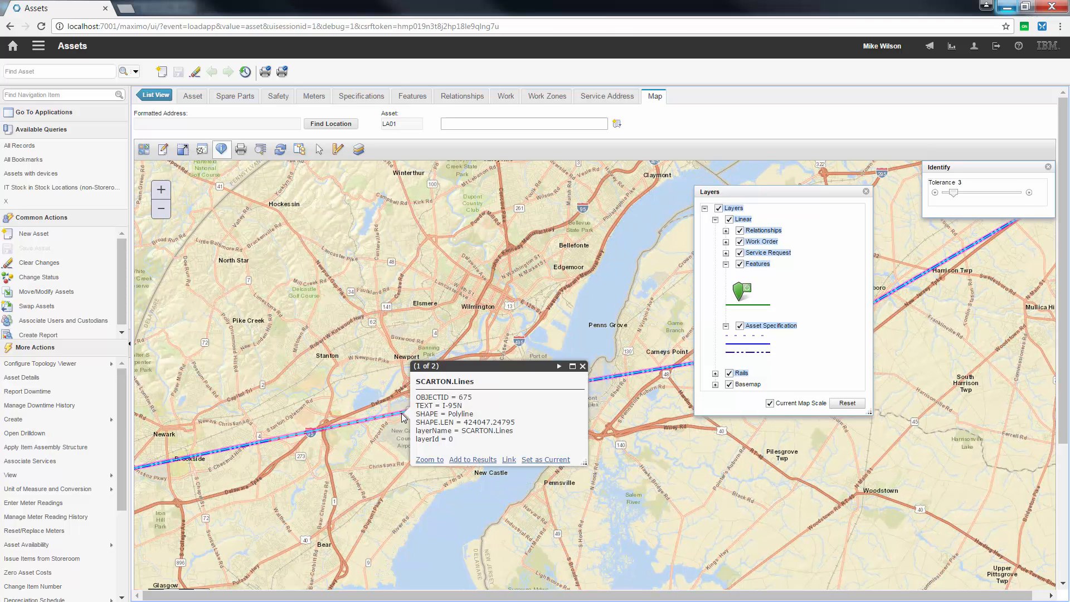
pyautogui.click(560, 367)
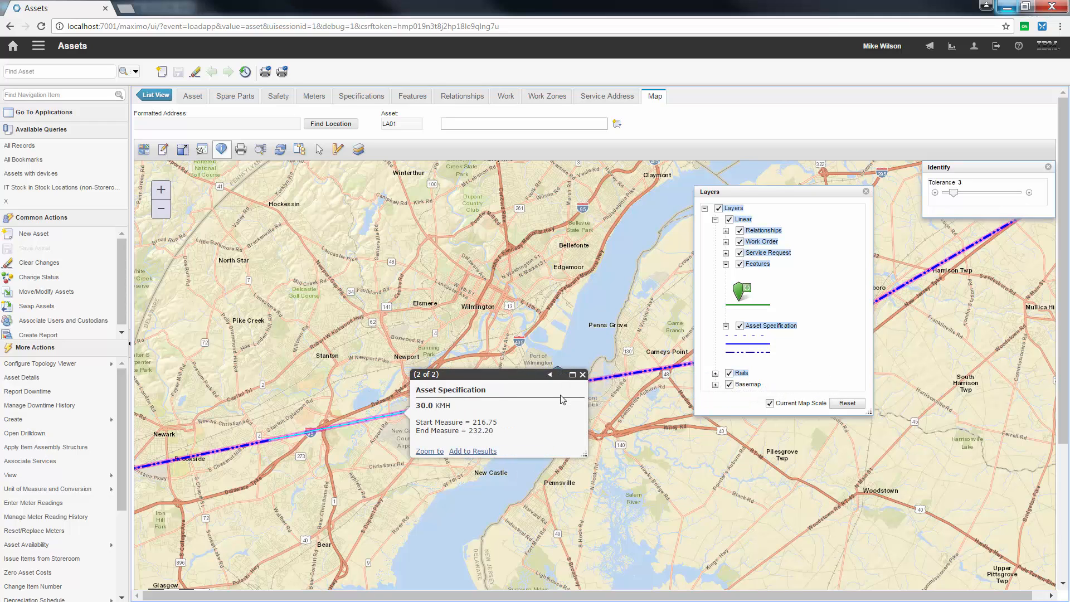
pyautogui.click(582, 375)
# Step: Move the layer list clear of the route and view the whole of LA01 from Washington to New York
pyautogui.scroll(-1, 603, 412)
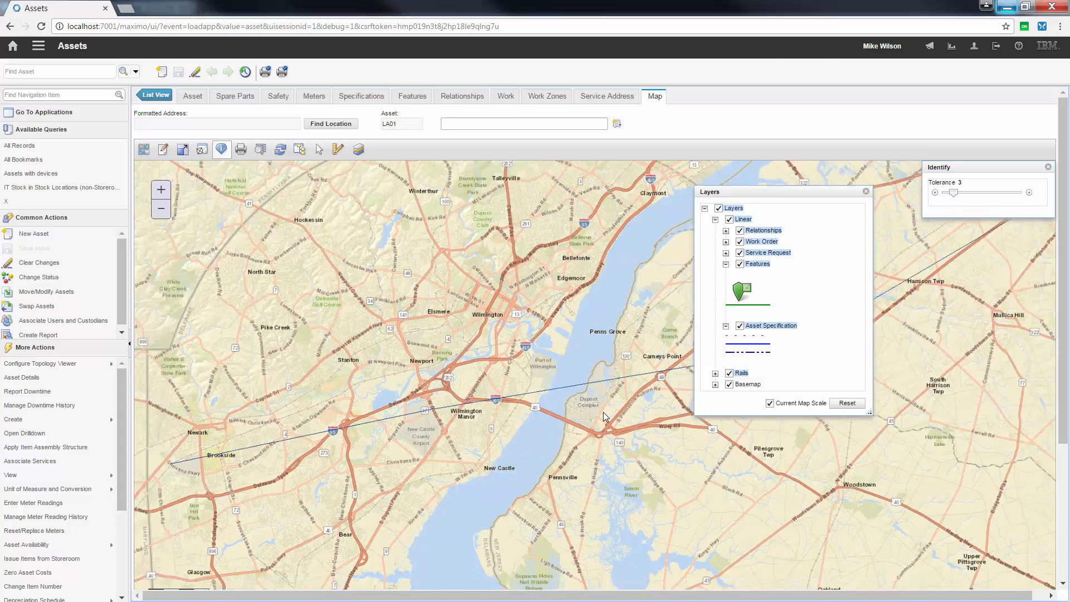
pyautogui.scroll(-2, 603, 412)
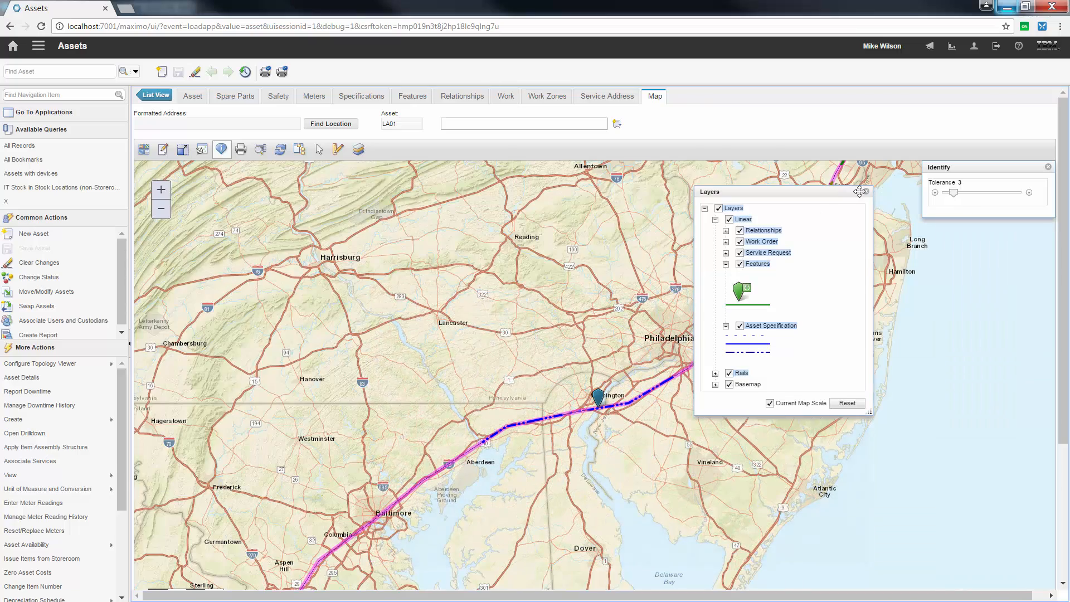
pyautogui.moveTo(822, 186); pyautogui.dragTo(253, 195)
pyautogui.scroll(-1, 442, 241)
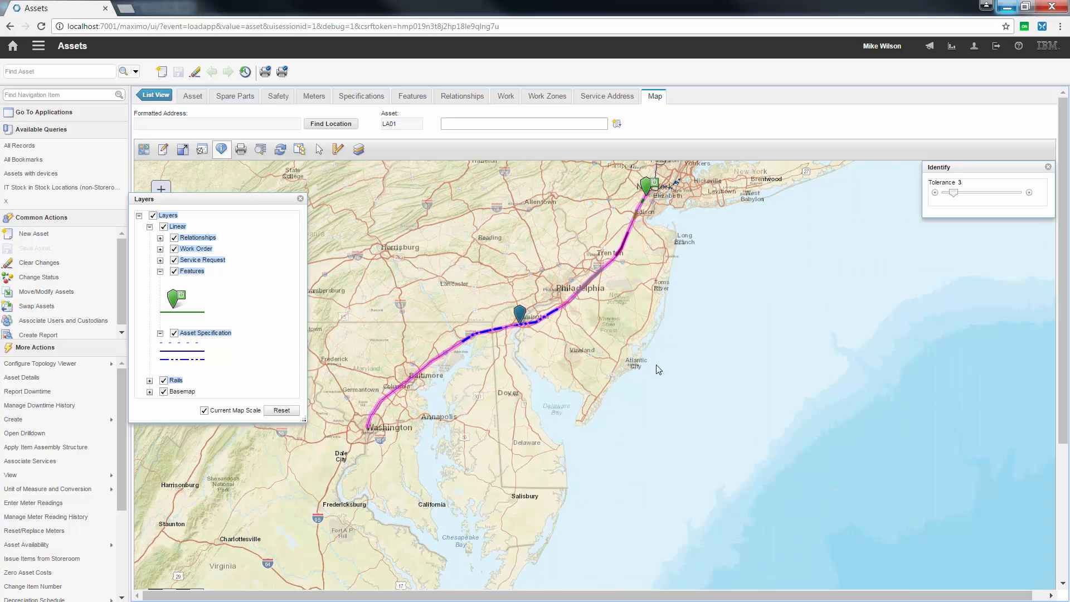
pyautogui.moveTo(656, 364); pyautogui.dragTo(651, 396)
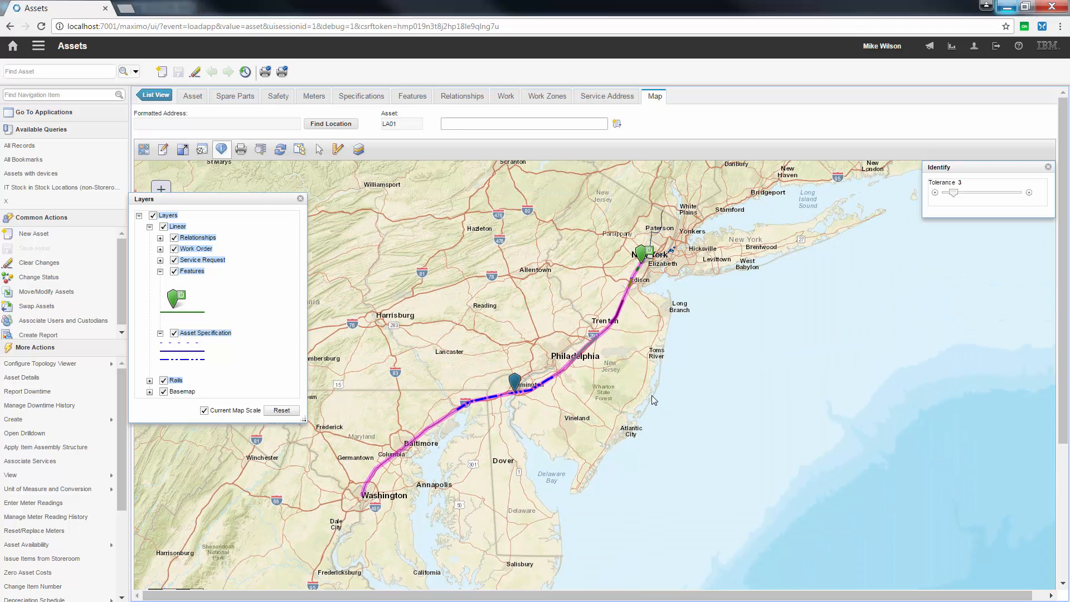